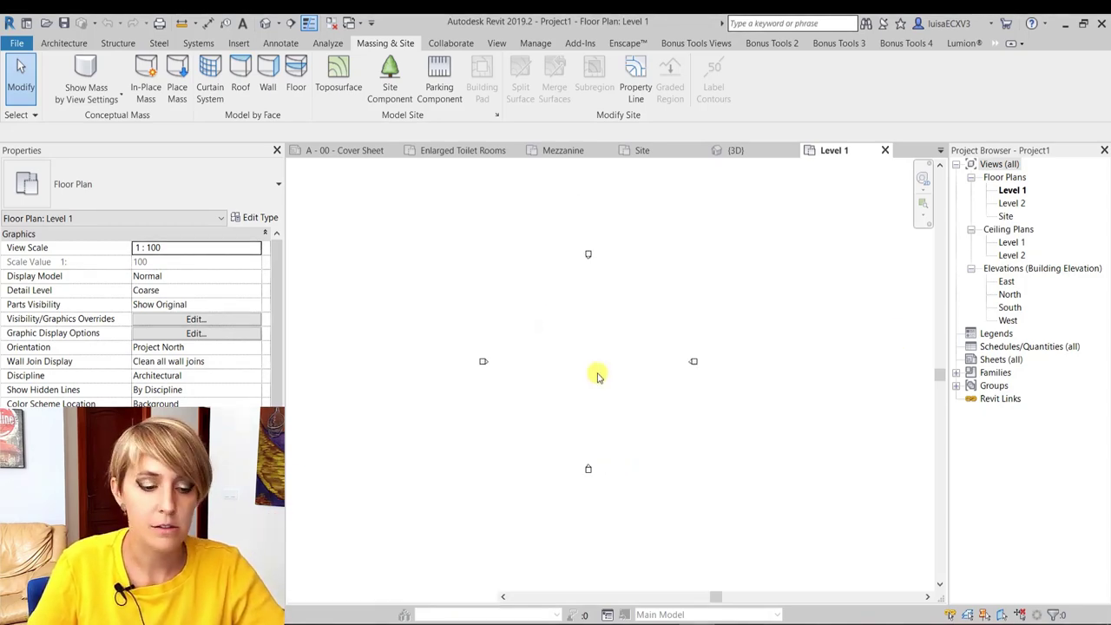
# Step: Turn on the Site category's Survey Point and Project Base Point in the Level 1 plan's visibility settings
pyautogui.press('v')
pyautogui.press('g')
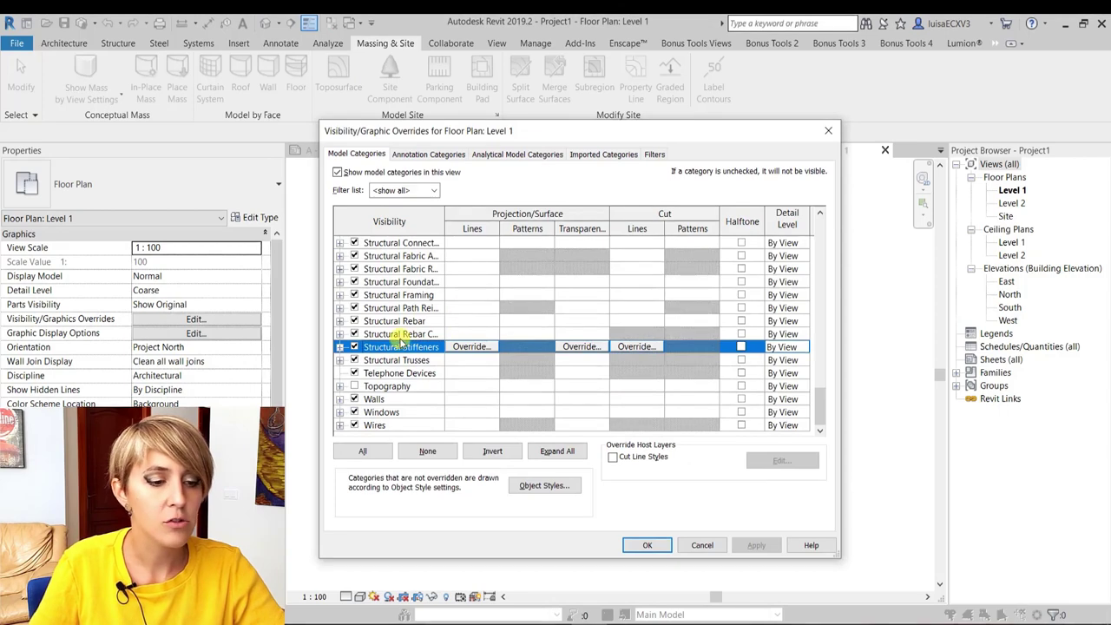
pyautogui.scroll(5, 398, 340)
pyautogui.scroll(3, 391, 364)
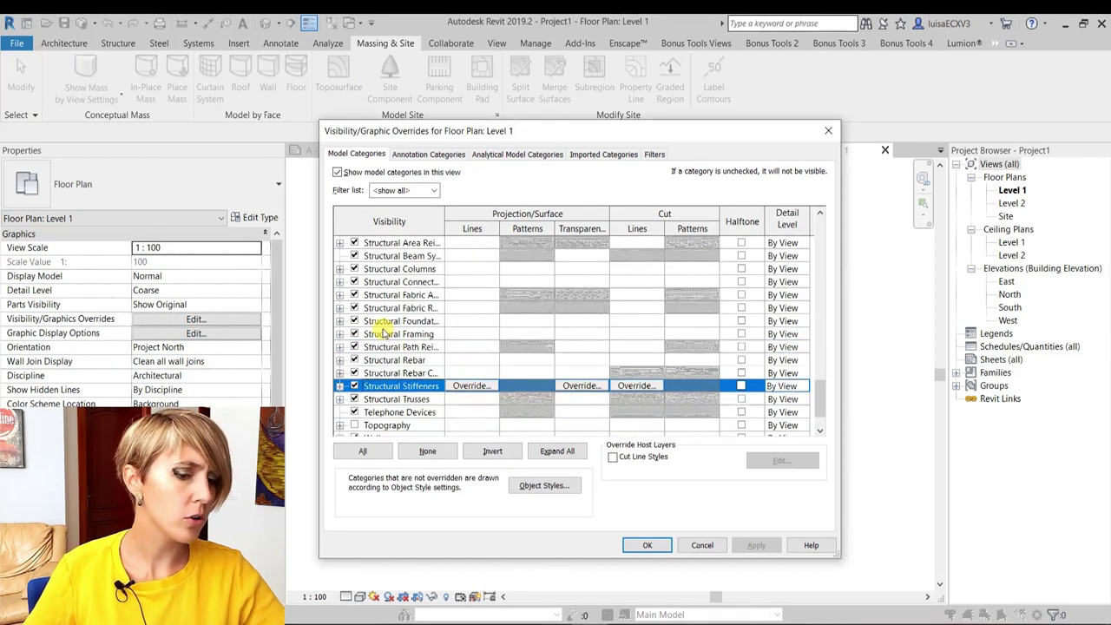
pyautogui.scroll(10, 382, 382)
pyautogui.click(369, 400)
pyautogui.click(370, 400)
pyautogui.click(647, 545)
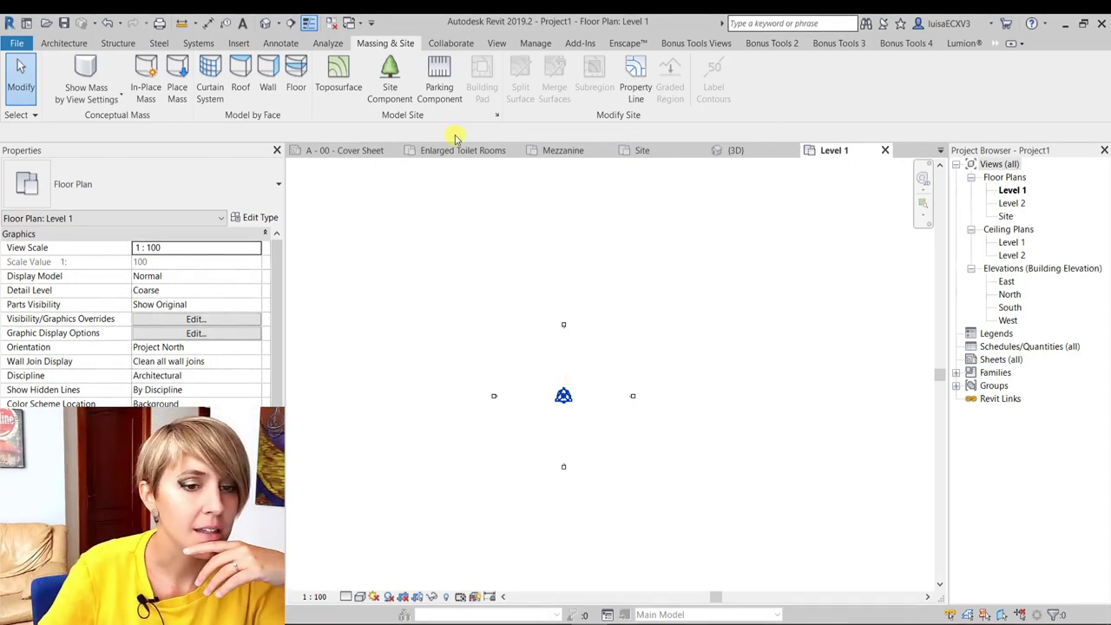
# Step: Sketch a closed five-sided property line starting at the base point, enclosing 13715.912 m²
pyautogui.click(636, 90)
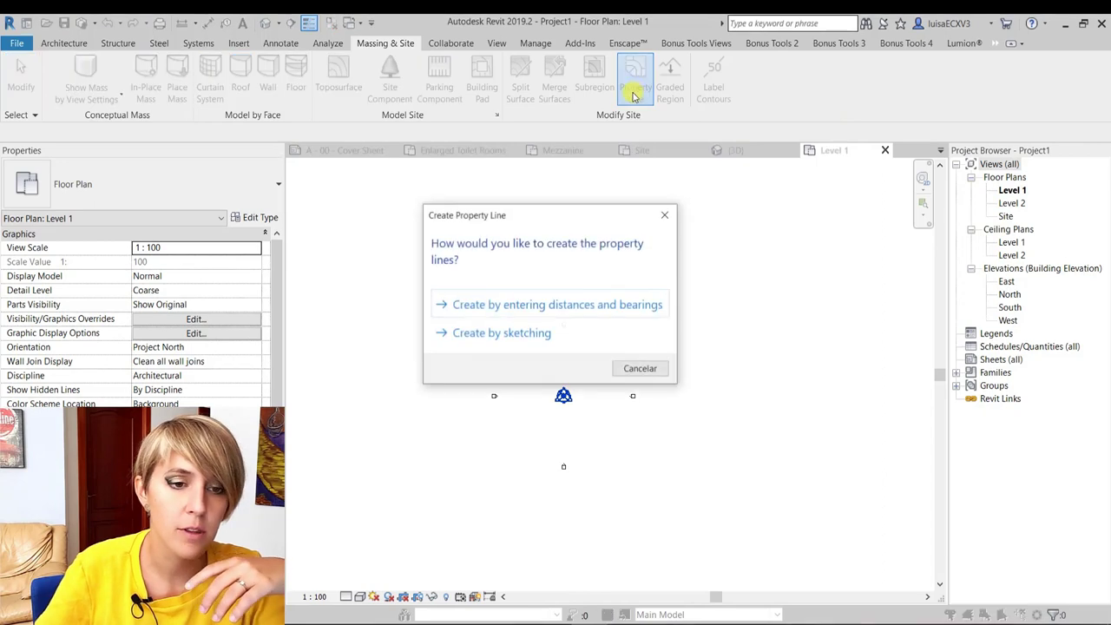
pyautogui.click(465, 338)
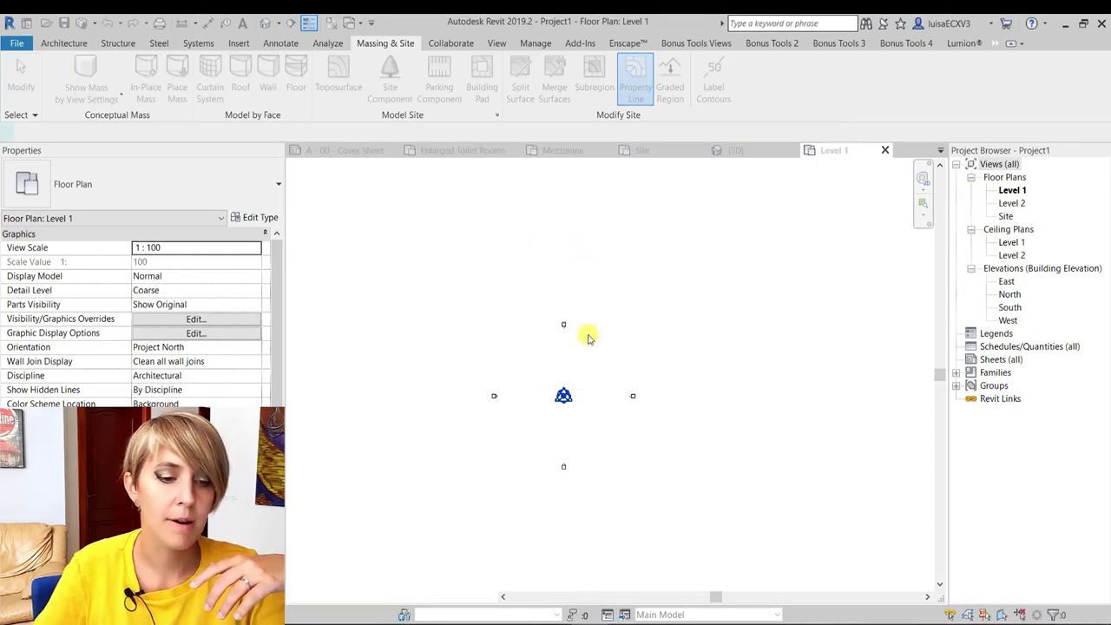
pyautogui.click(565, 394)
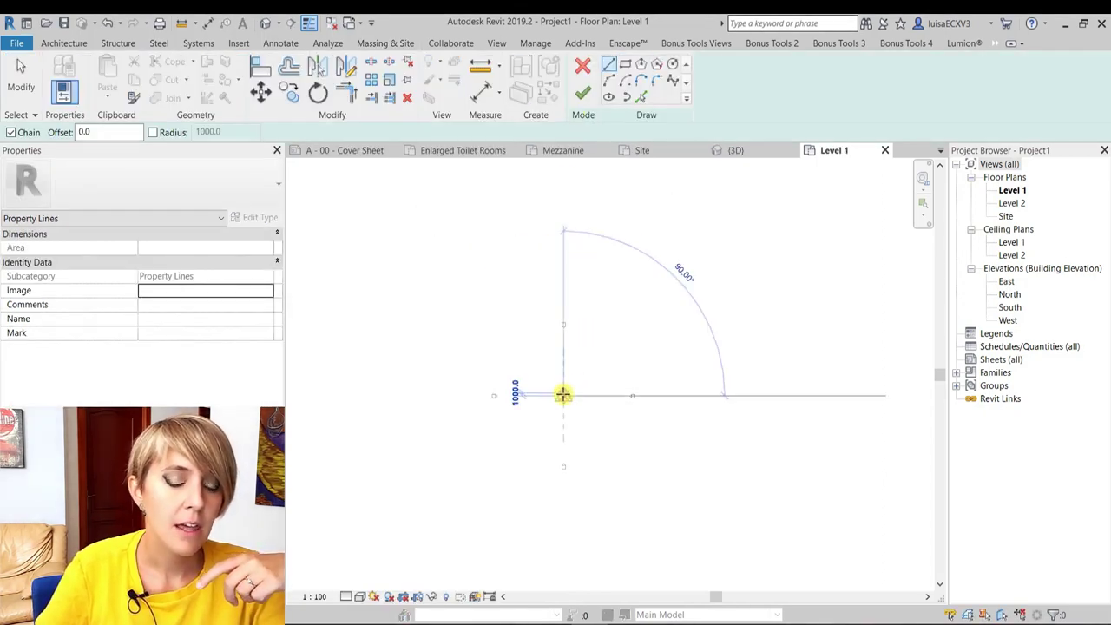
pyautogui.click(525, 229)
pyautogui.scroll(-2, 424, 450)
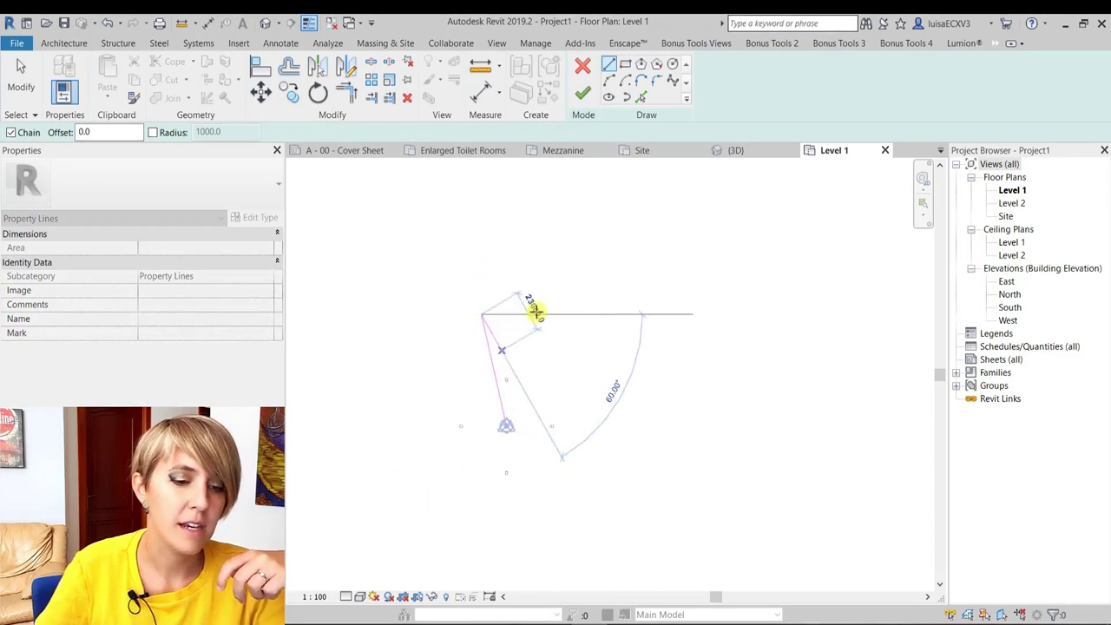
pyautogui.click(572, 258)
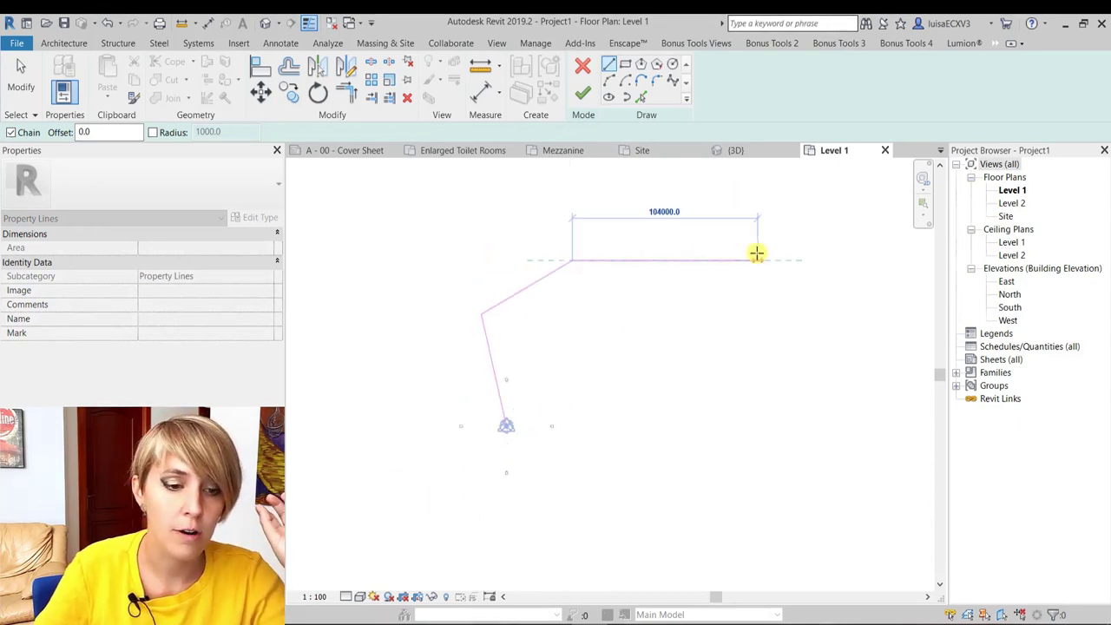
pyautogui.click(760, 259)
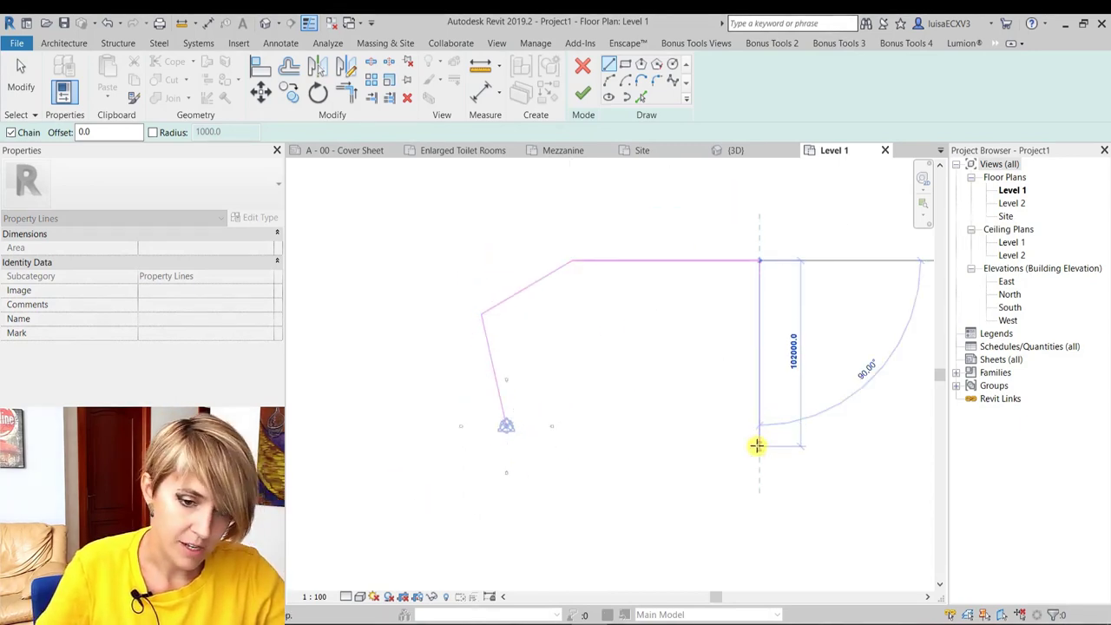
pyautogui.click(757, 445)
pyautogui.click(507, 425)
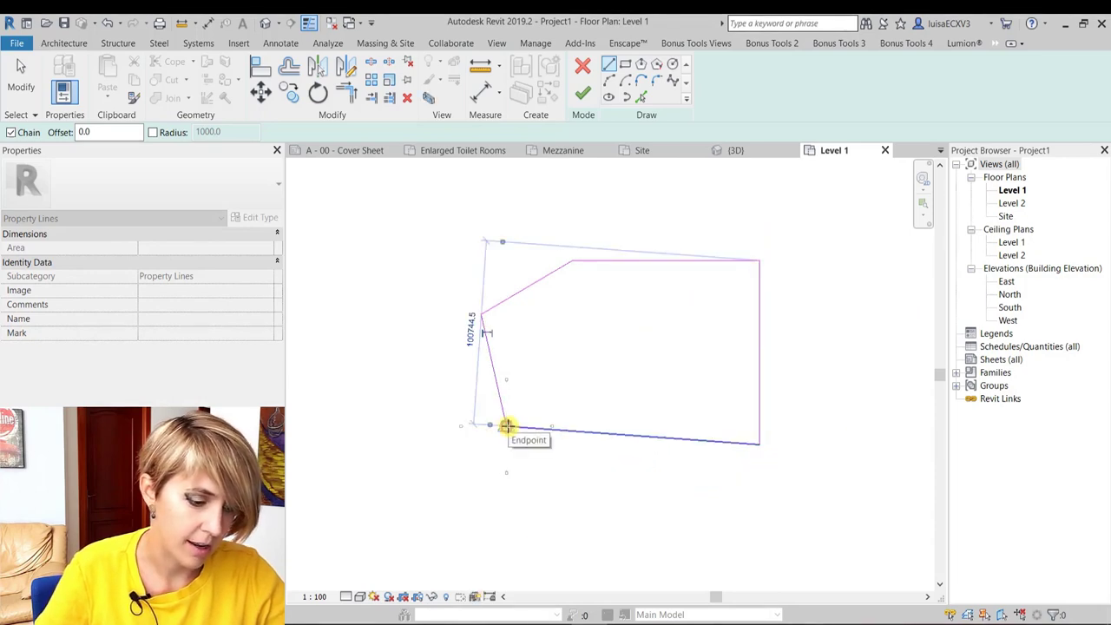
pyautogui.press('Escape')
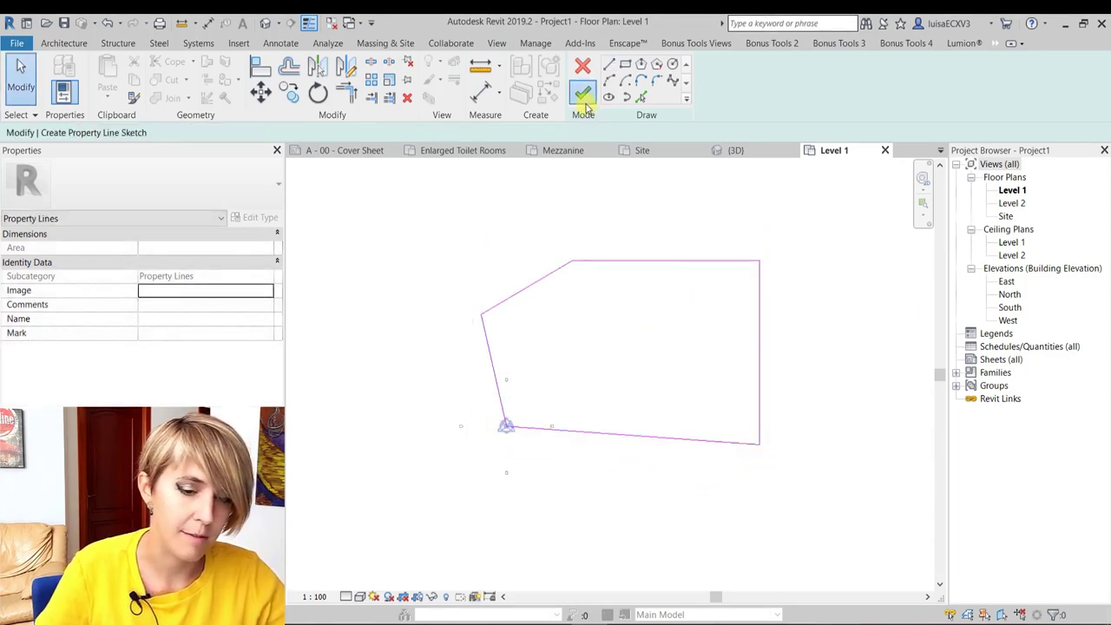
pyautogui.click(582, 94)
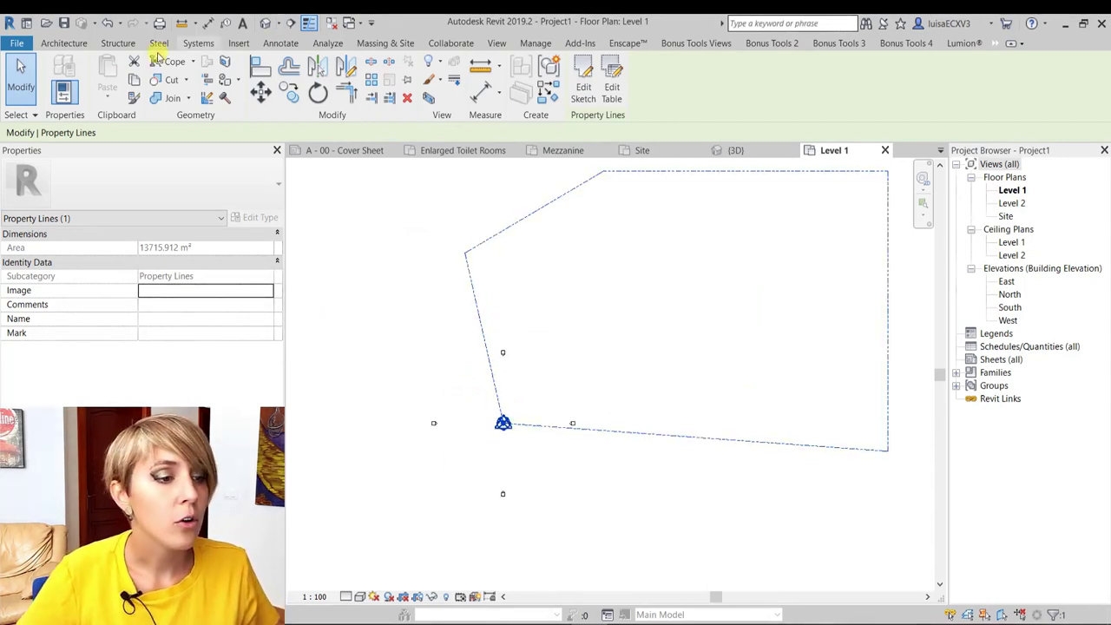
# Step: Draw three rectangular Generic 200mm wall outlines, 8000 mm high, inside the property line
pyautogui.click(60, 48)
pyautogui.click(61, 77)
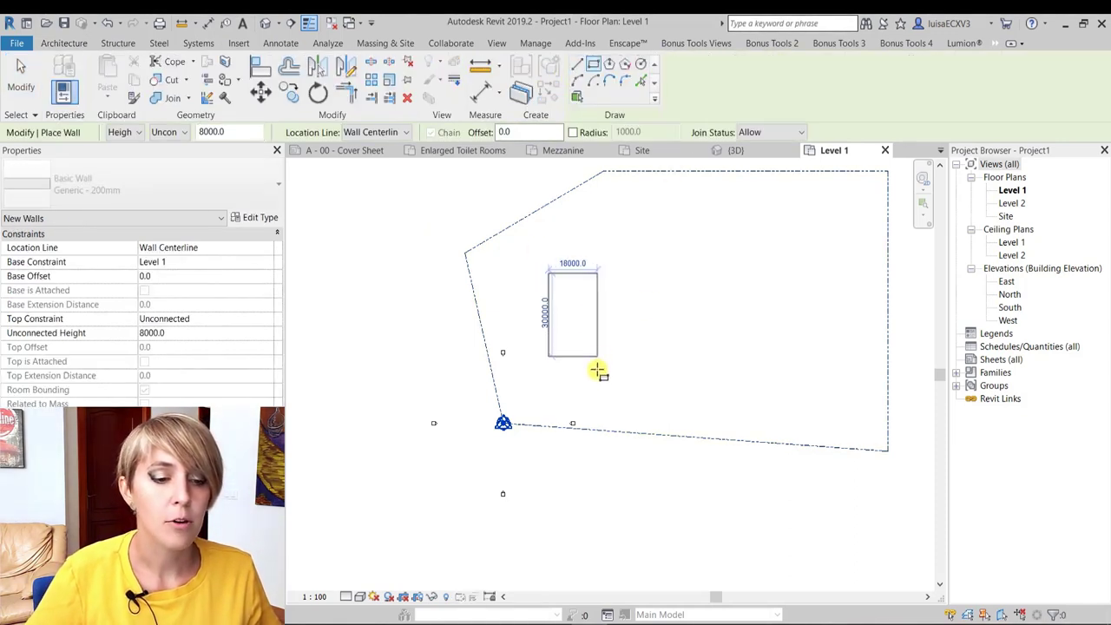
pyautogui.click(628, 204)
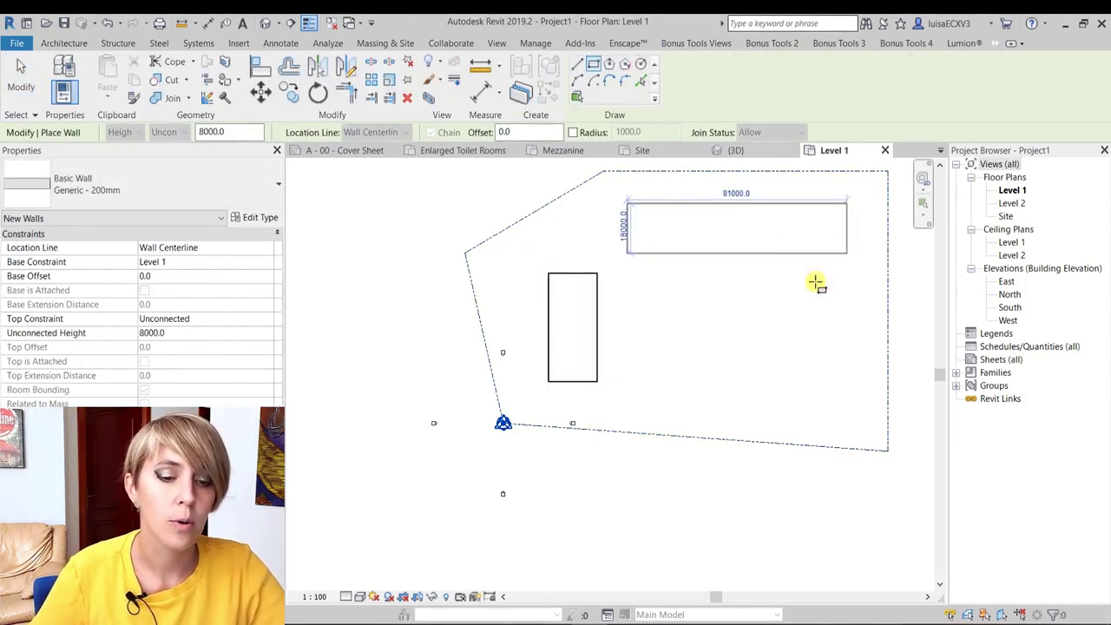
pyautogui.click(869, 410)
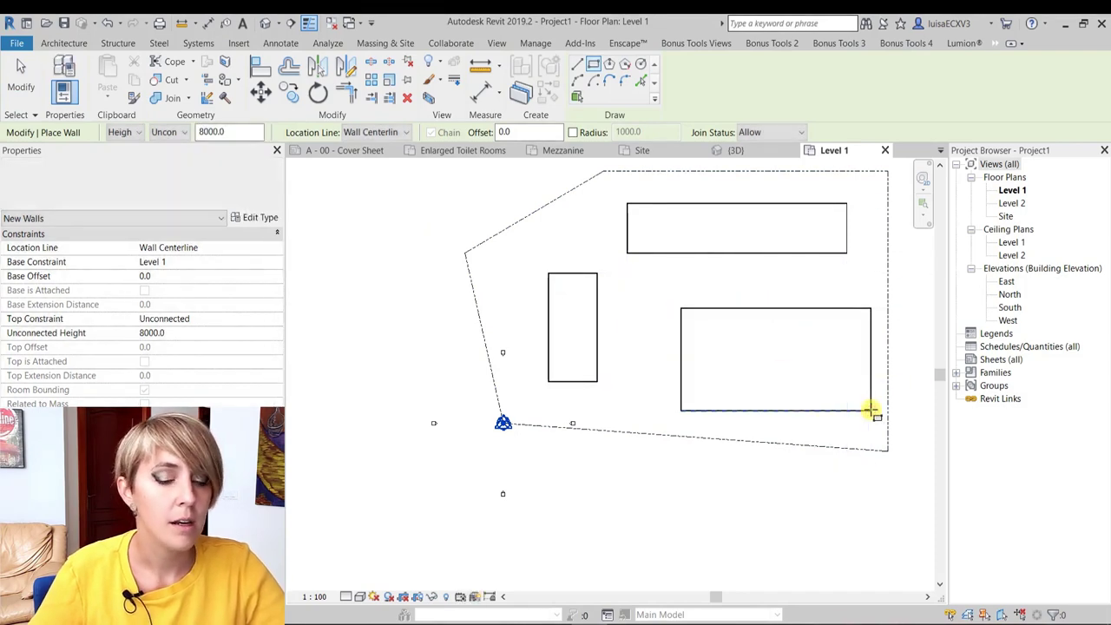
pyautogui.press('Escape')
pyautogui.press('Escape')
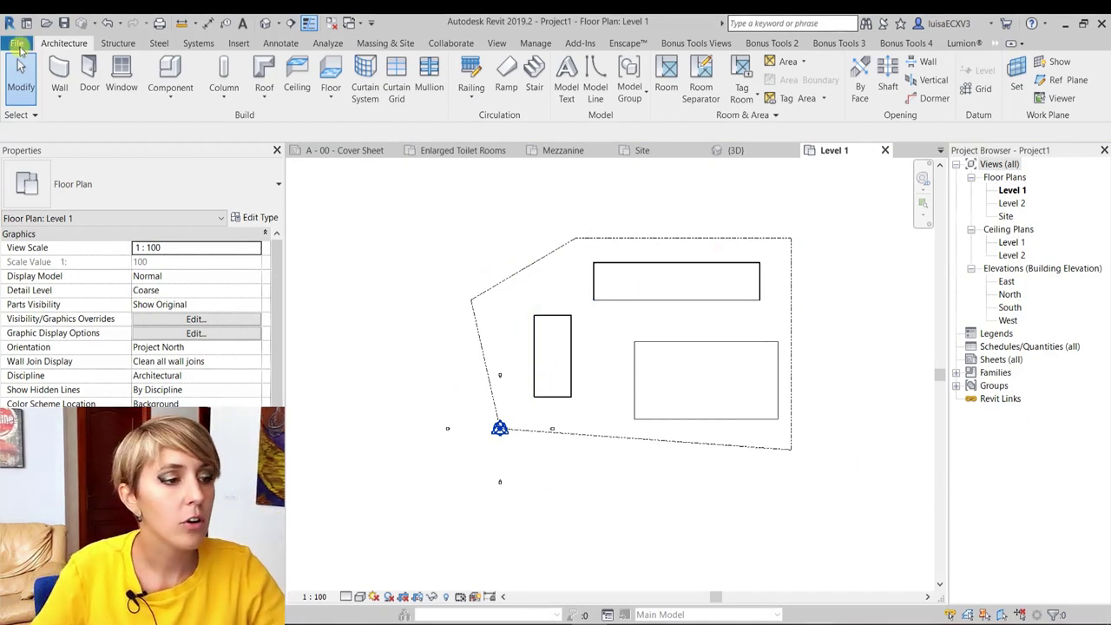
# Step: Save the project as ProyectoBase in CR15_Estrategia1
pyautogui.click(22, 43)
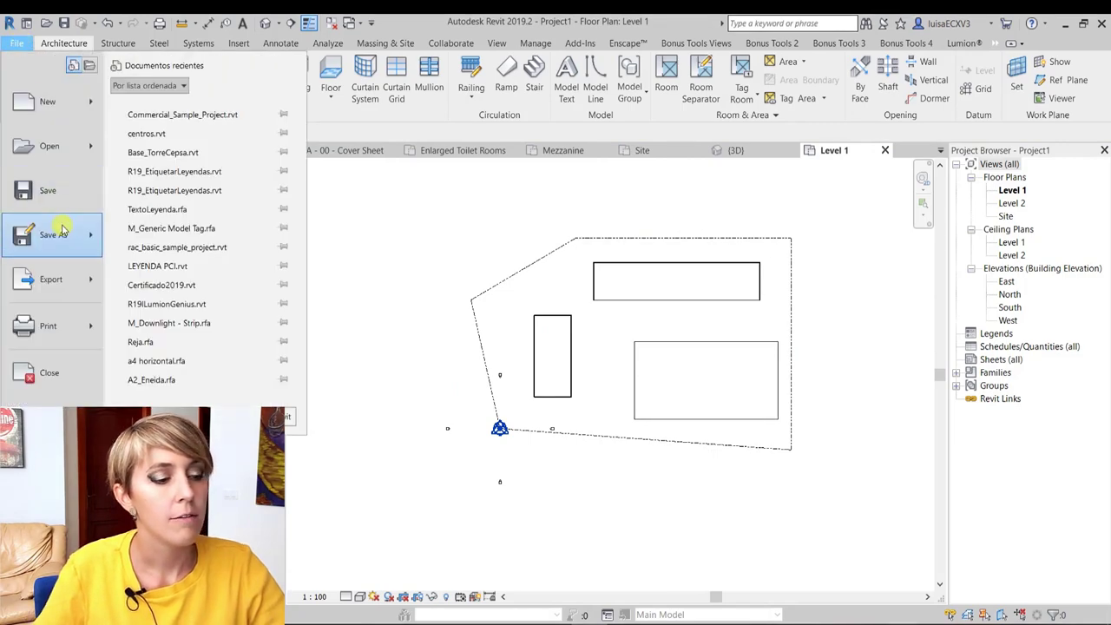
pyautogui.moveTo(52, 235)
pyautogui.click(176, 173)
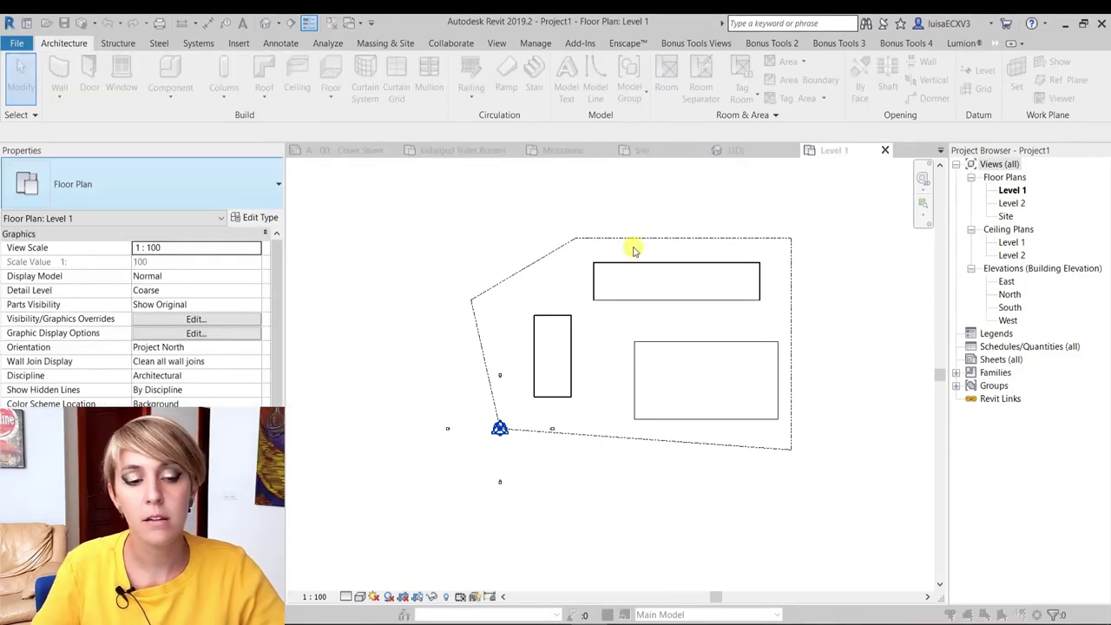
pyautogui.write('Pro')
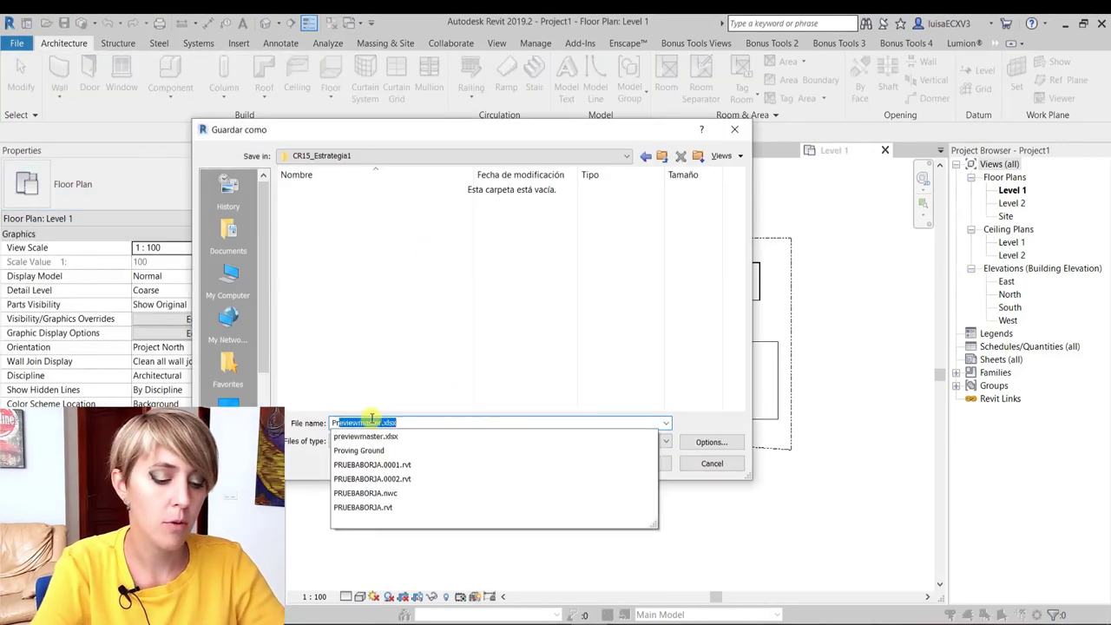
pyautogui.write('yectoBase')
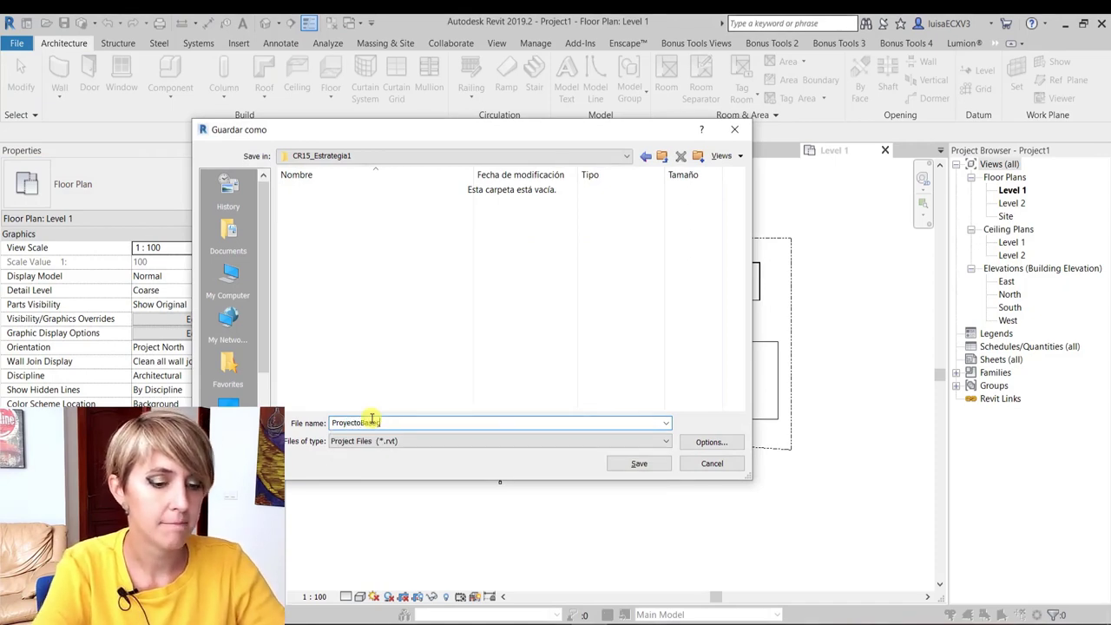
pyautogui.press('Return')
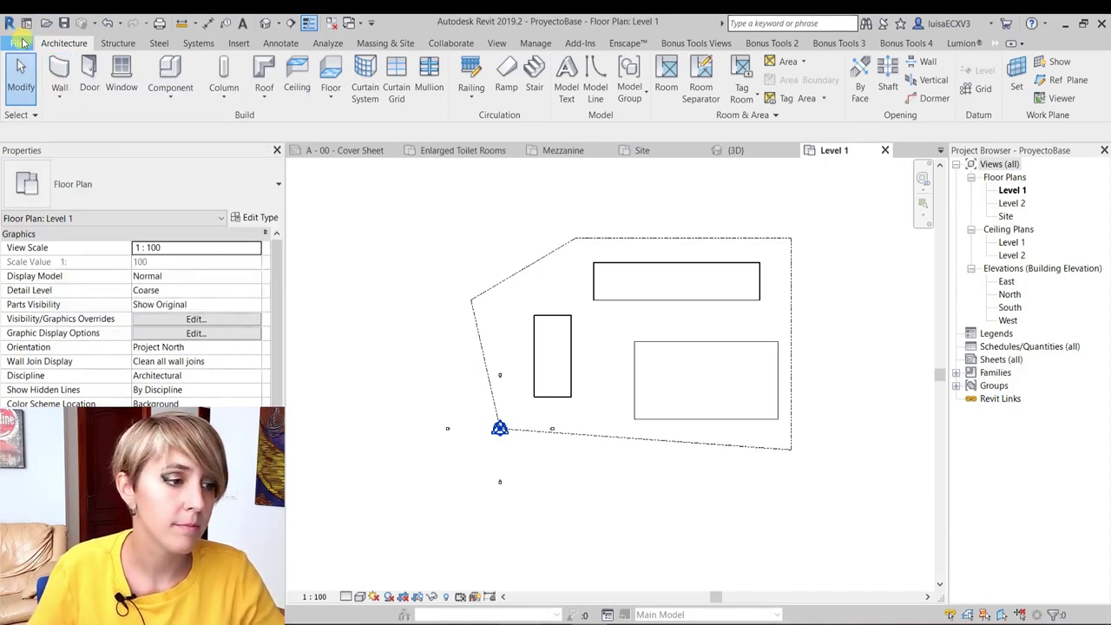
# Step: Save a copy of the project as ProyectoBase_Ed1
pyautogui.click(22, 44)
pyautogui.click(165, 183)
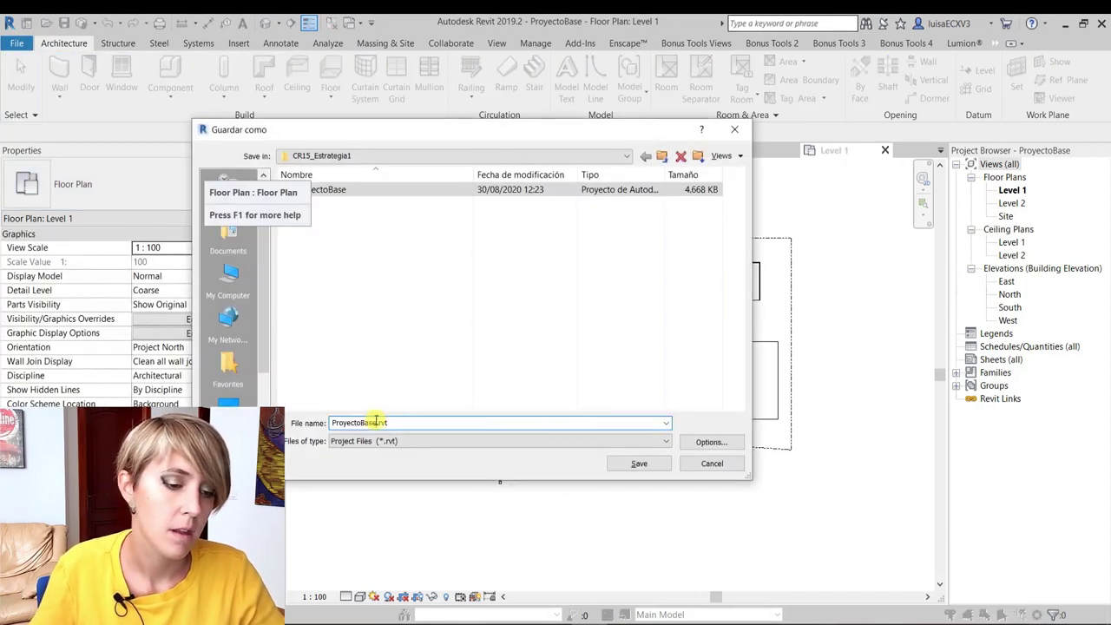
pyautogui.press('Return')
# Step: Save another copy as ProyectoBase_Ed2
pyautogui.click(22, 43)
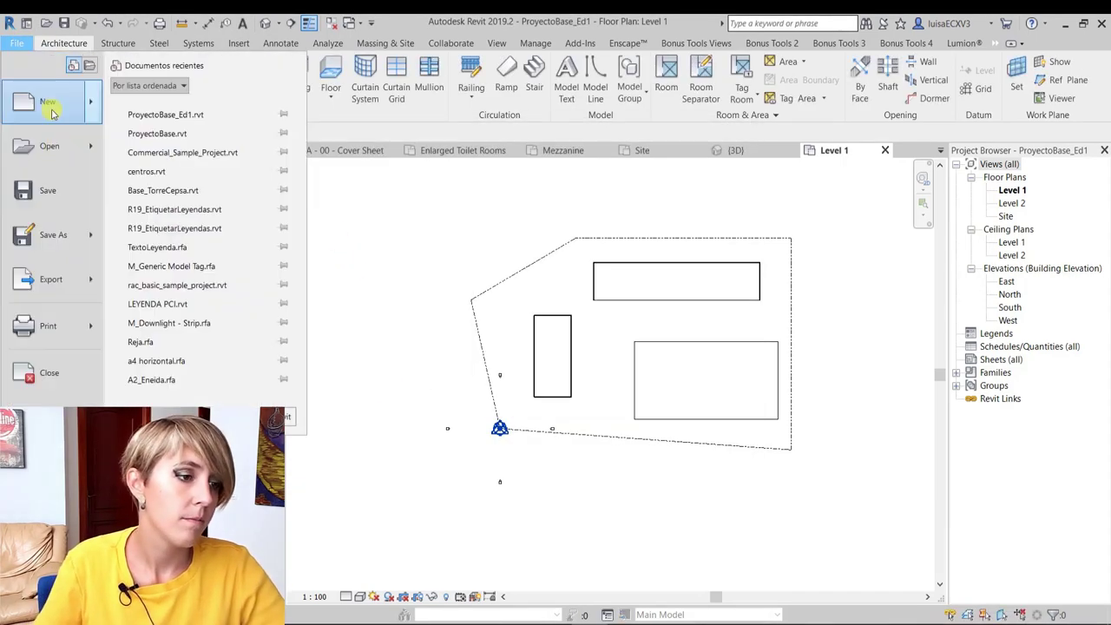
pyautogui.click(45, 232)
pyautogui.press('BackSpace')
pyautogui.write('2')
pyautogui.press('Return')
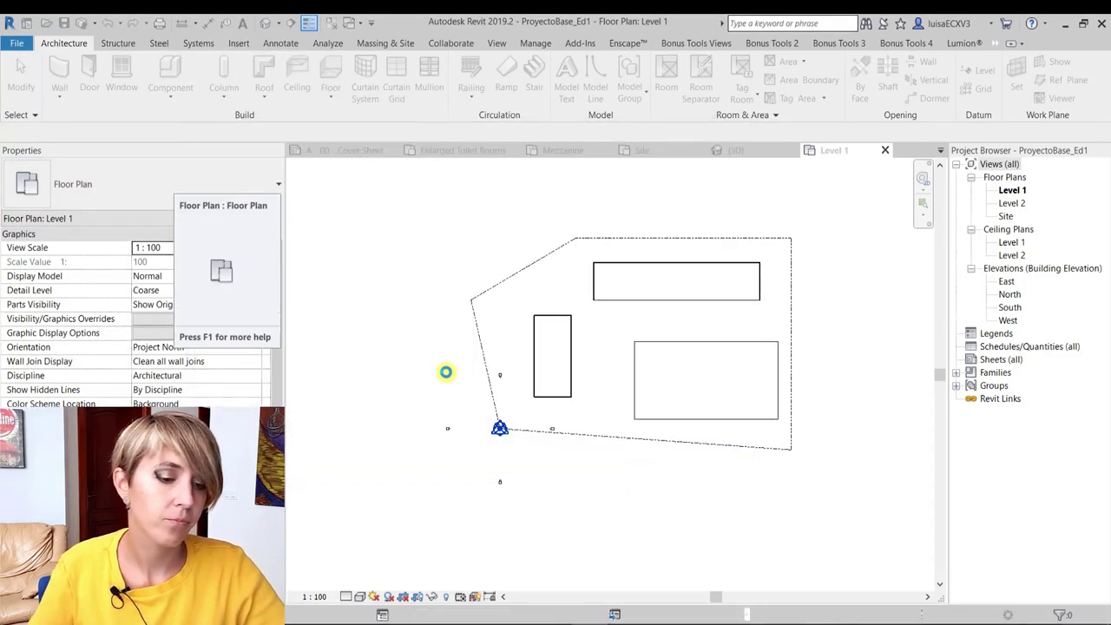
# Step: Save another copy as ProyectoBase_Ed3
pyautogui.click(17, 44)
pyautogui.click(342, 312)
pyautogui.press('BackSpace')
pyautogui.write('3')
pyautogui.press('Return')
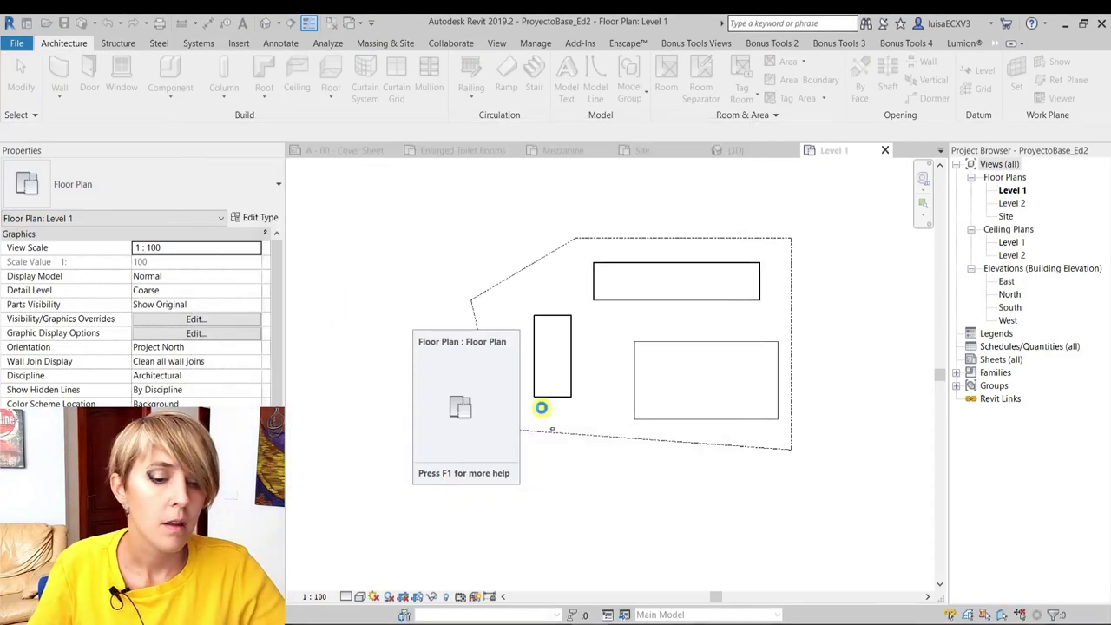
# Step: Save a final project copy as ProyectoBase_Seguridad
pyautogui.click(16, 44)
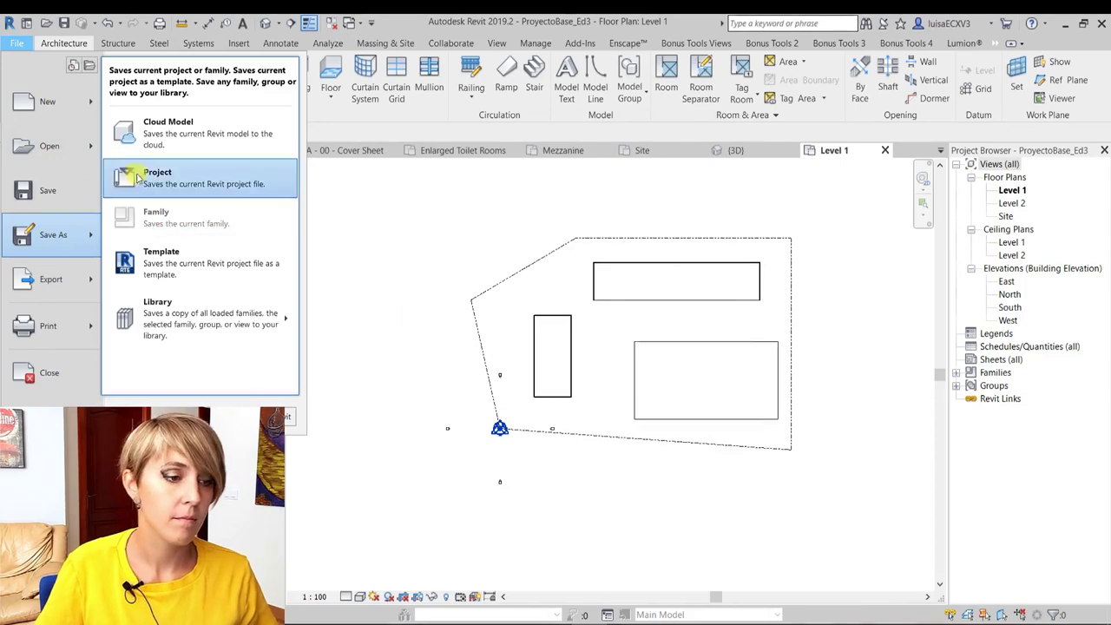
pyautogui.click(149, 179)
pyautogui.write('Seguridad')
pyautogui.press('Return')
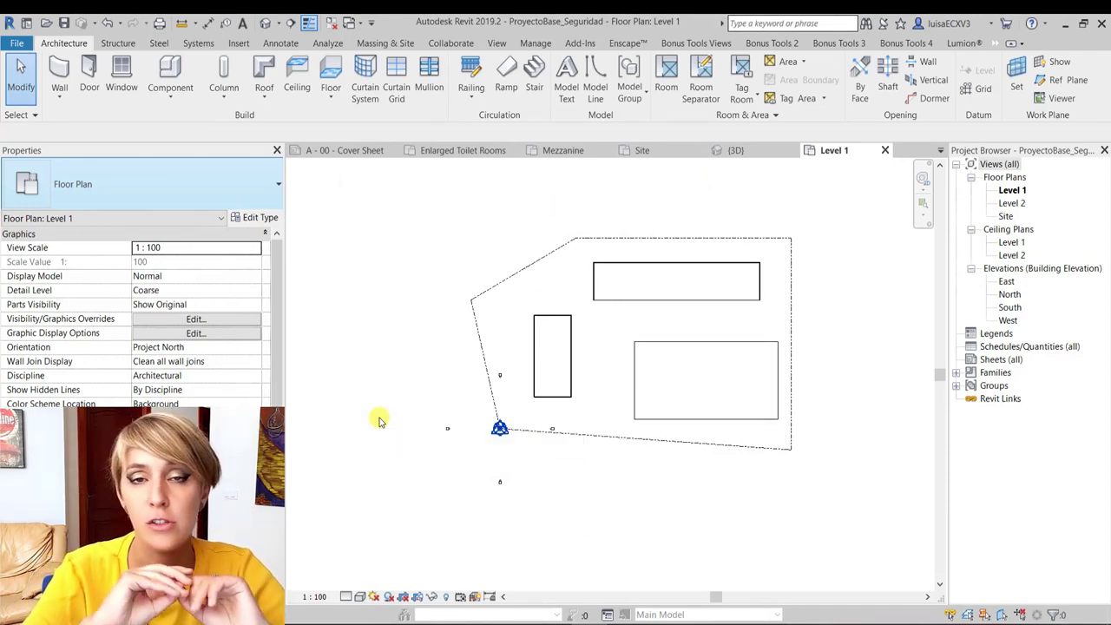
# Step: Open ProyectoBase_Ed1, ProyectoBase_Ed2 and ProyectoBase_Ed3 in turn
pyautogui.click(16, 43)
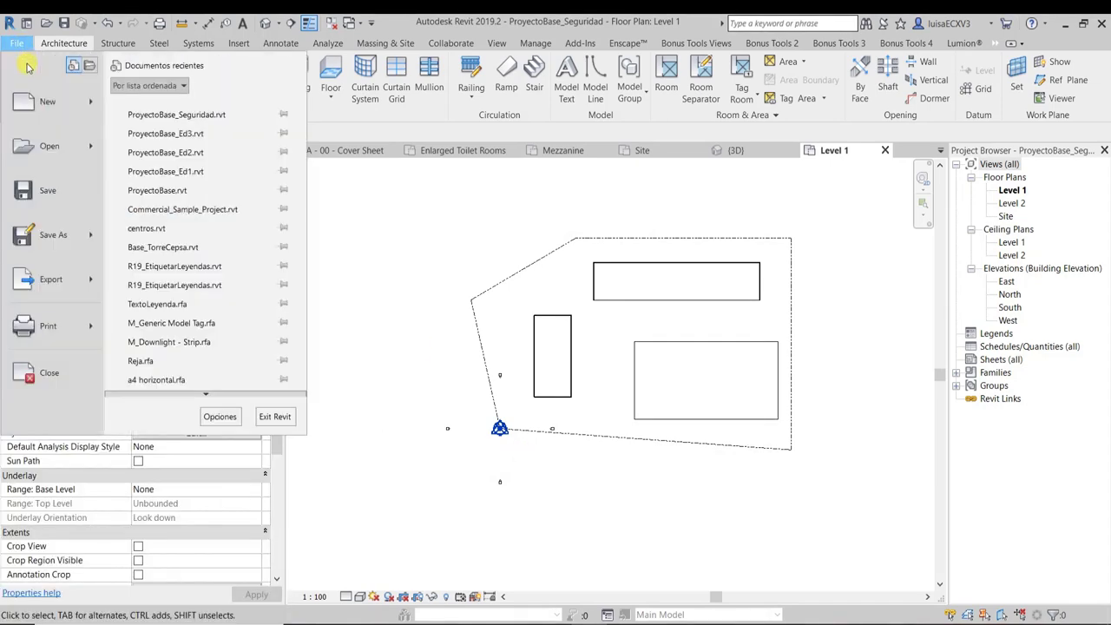
pyautogui.click(48, 148)
pyautogui.click(174, 205)
pyautogui.click(443, 470)
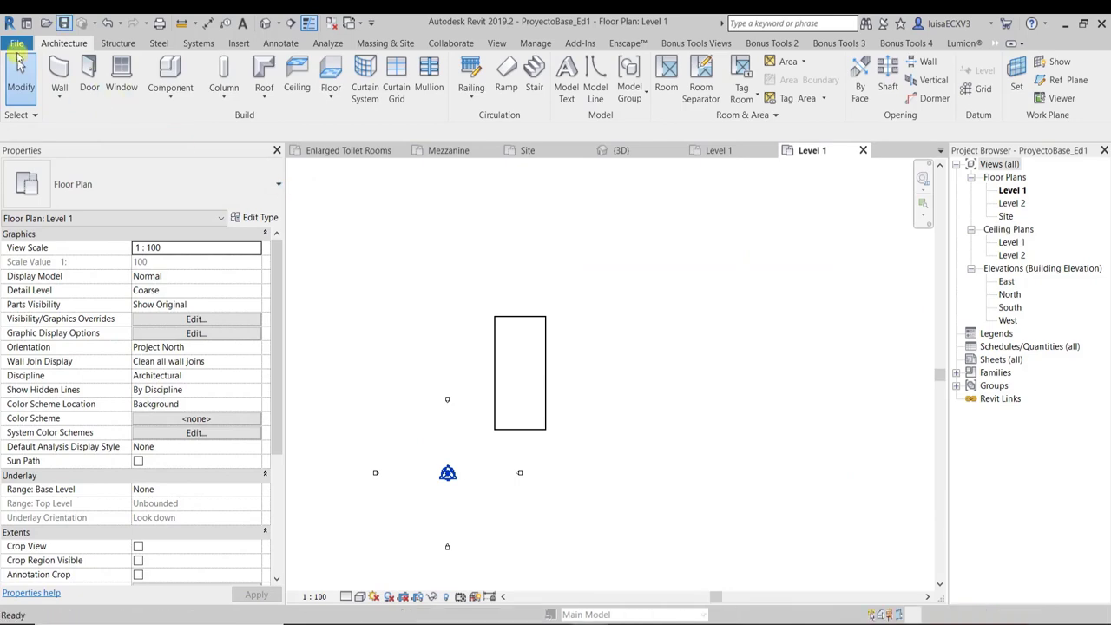
pyautogui.click(16, 42)
pyautogui.click(48, 149)
pyautogui.click(142, 232)
pyautogui.click(443, 470)
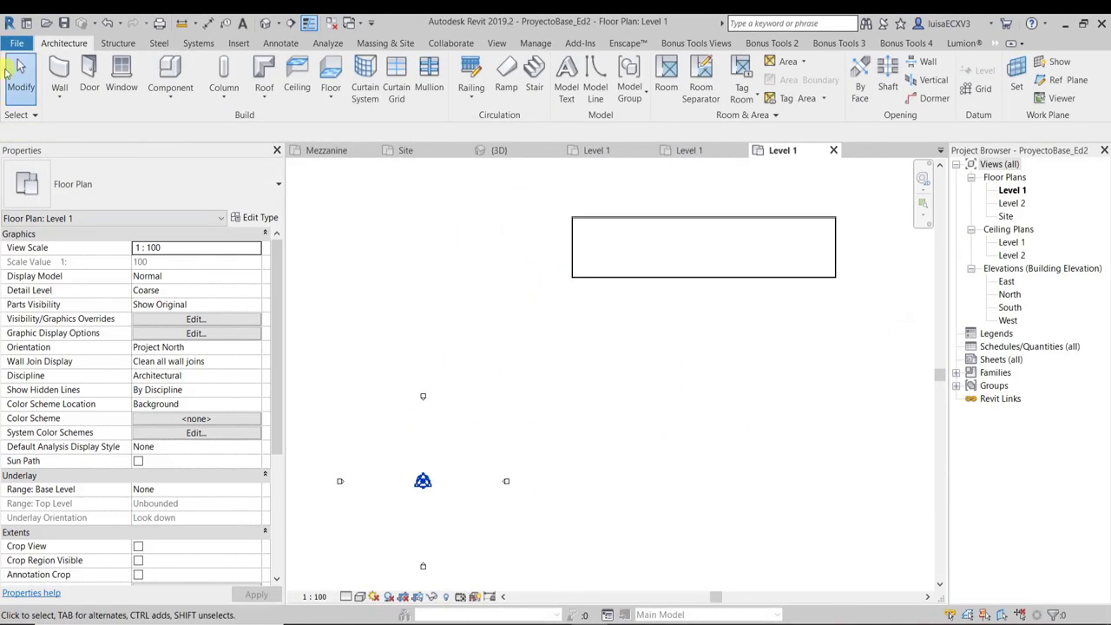
pyautogui.click(18, 42)
pyautogui.click(48, 149)
pyautogui.click(141, 259)
pyautogui.click(443, 470)
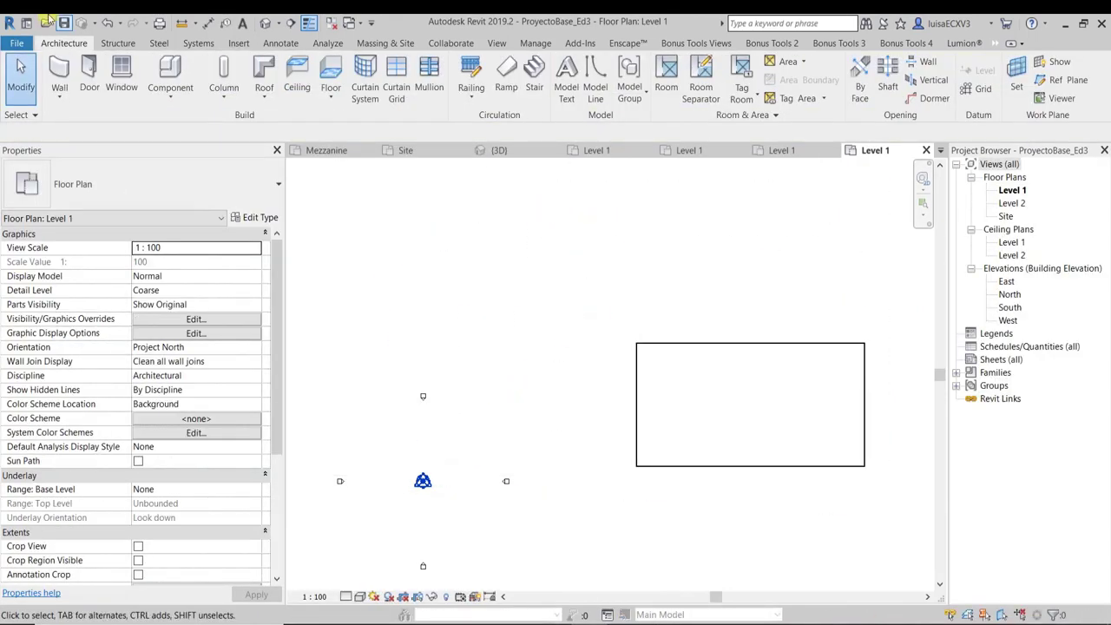
# Step: Open ProyectoBase.rvt and select its small left linked model
pyautogui.click(17, 43)
pyautogui.click(48, 146)
pyautogui.click(152, 185)
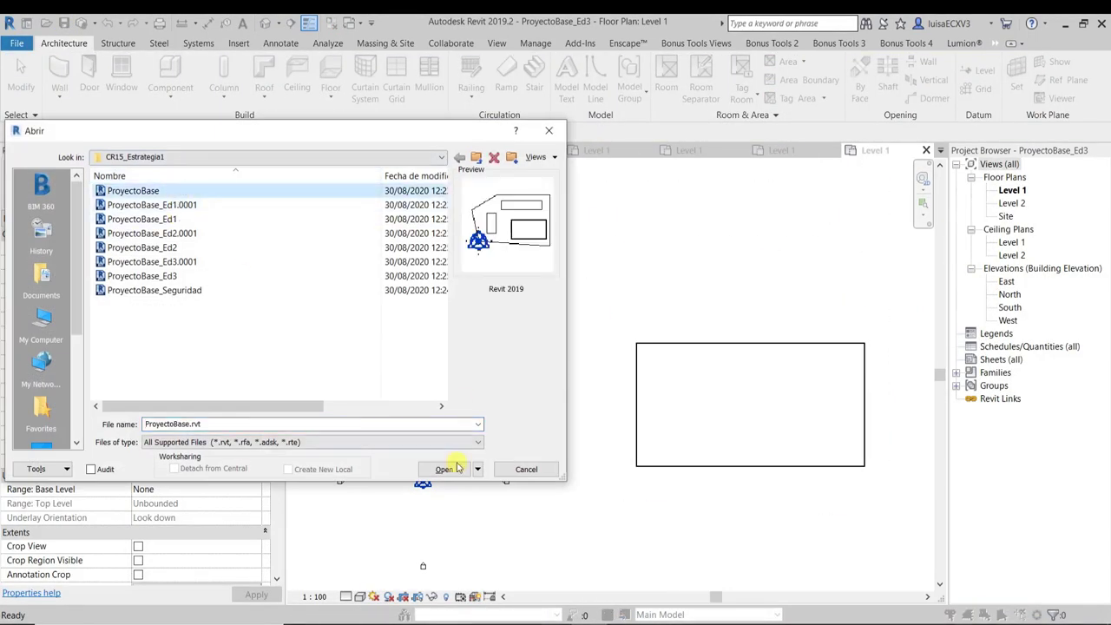
pyautogui.click(446, 464)
pyautogui.click(477, 425)
# Step: Delete the left and top linked model rectangles from ProyectoBase's Level 1 plan
pyautogui.press('Delete')
pyautogui.click(807, 277)
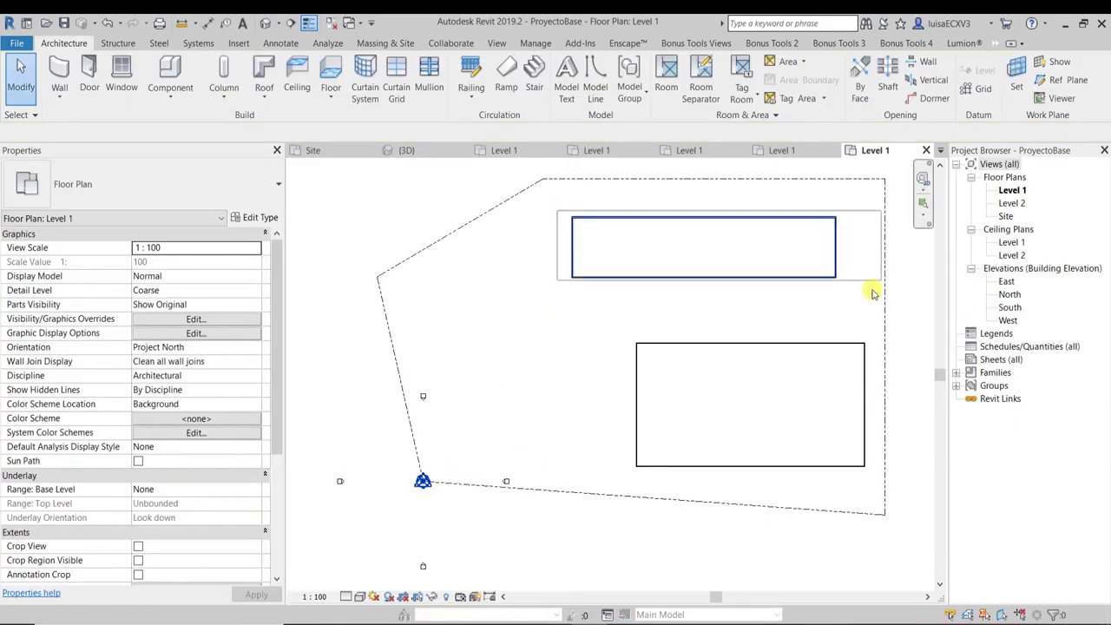
pyautogui.press('Delete')
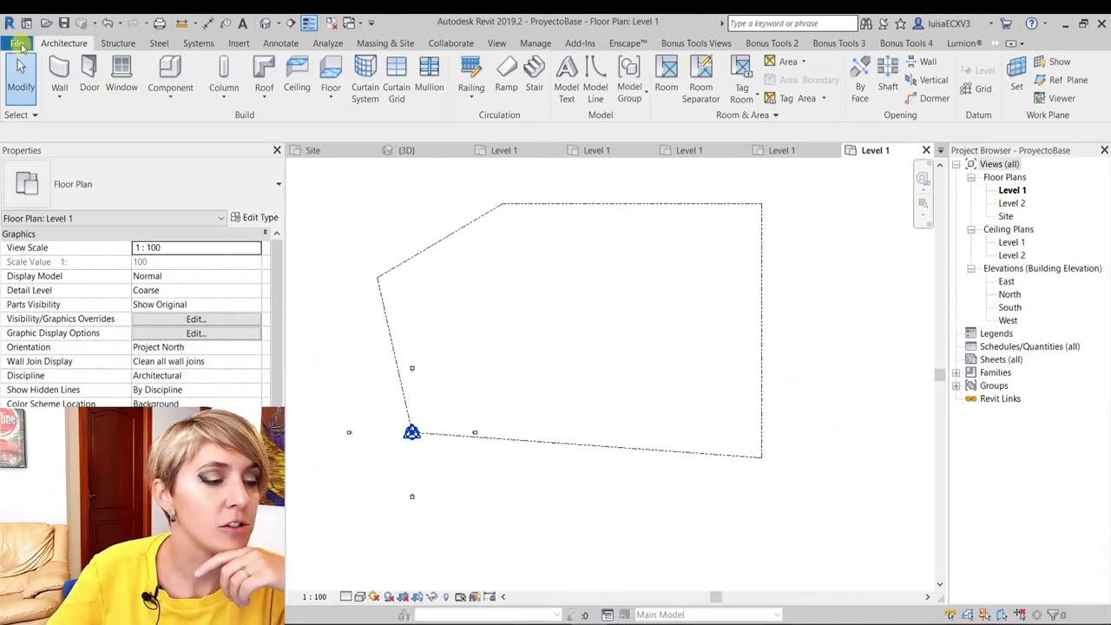
# Step: Link ProyectoBase_Ed1 into the plan with Auto - Origin to Origin positioning
pyautogui.click(236, 44)
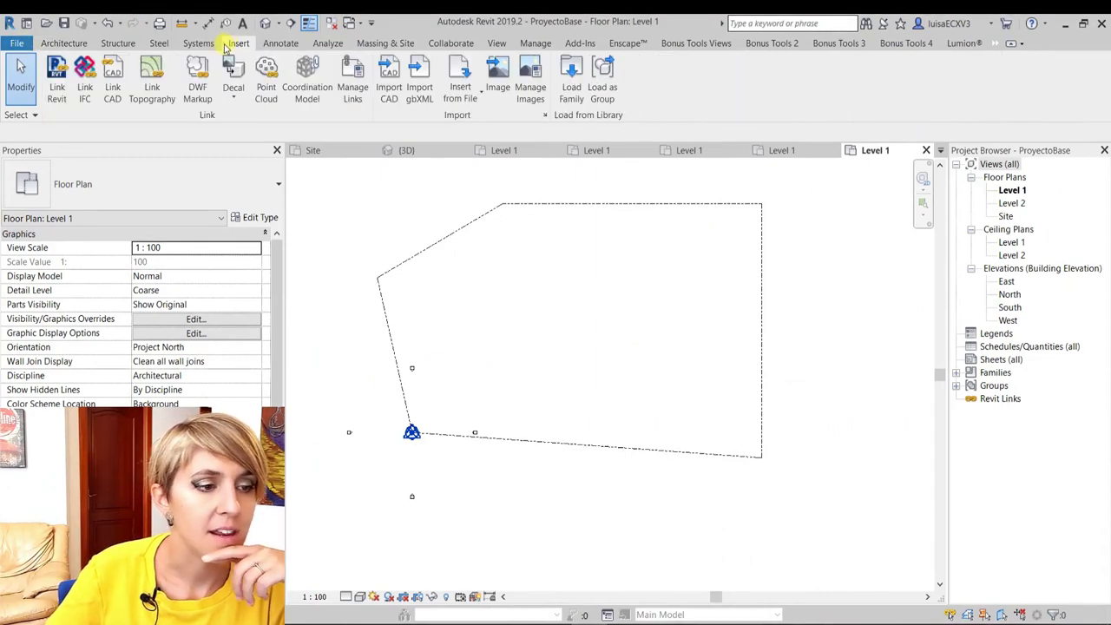
pyautogui.click(59, 78)
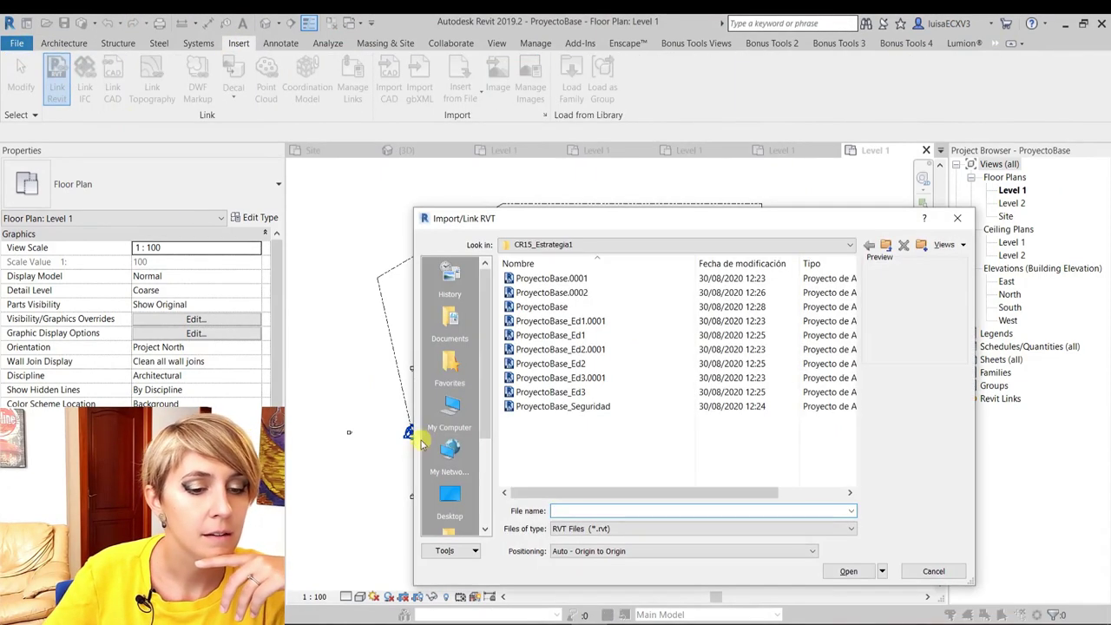
pyautogui.click(573, 334)
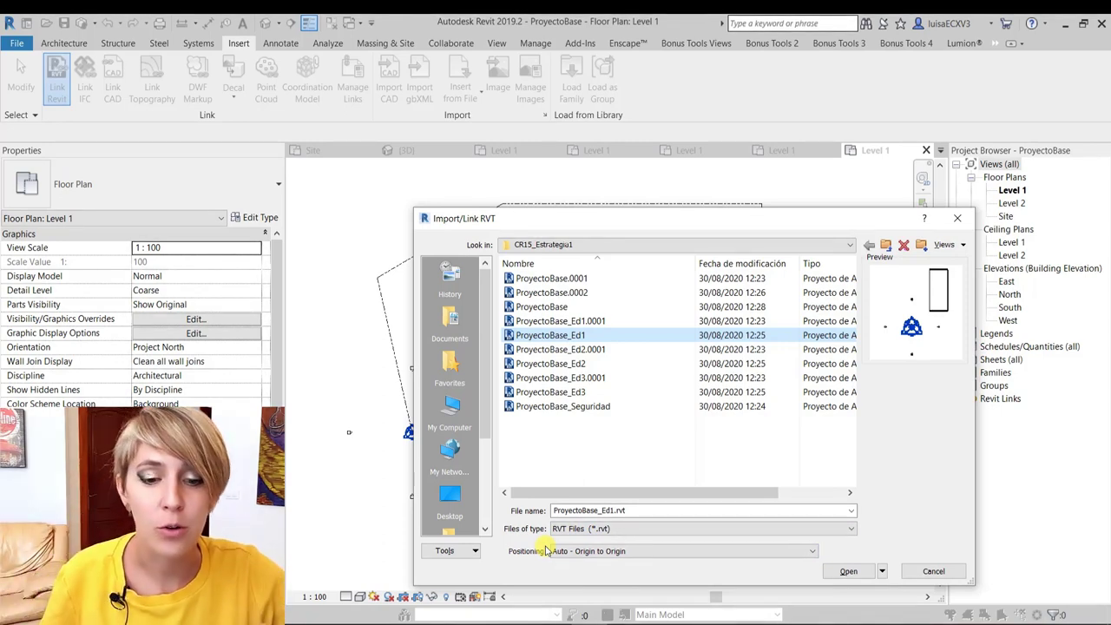
pyautogui.click(849, 572)
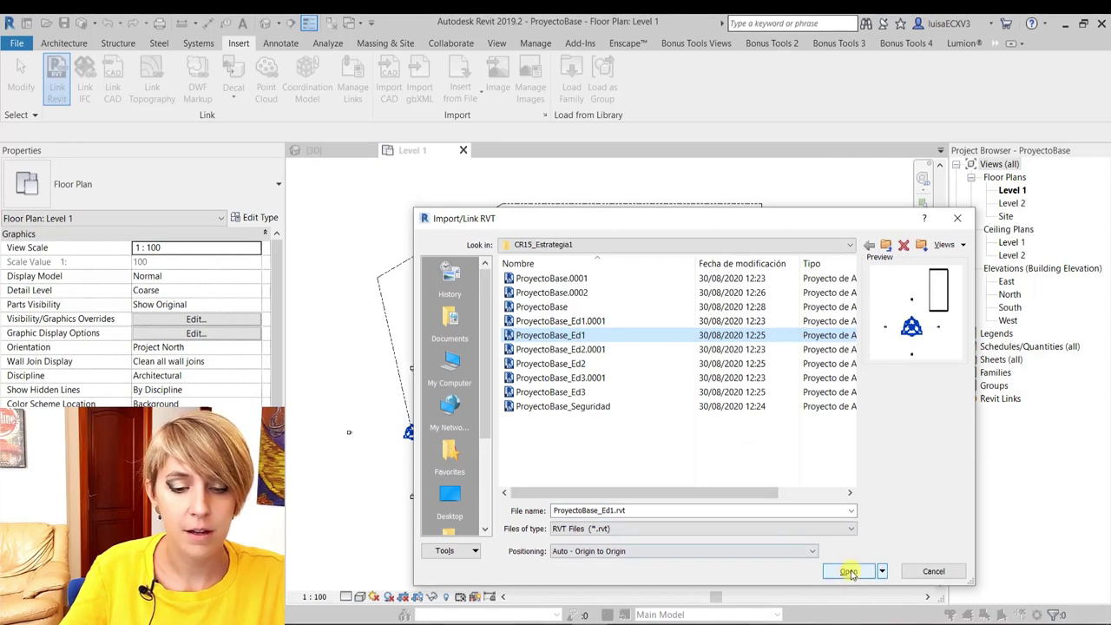
pyautogui.click(849, 572)
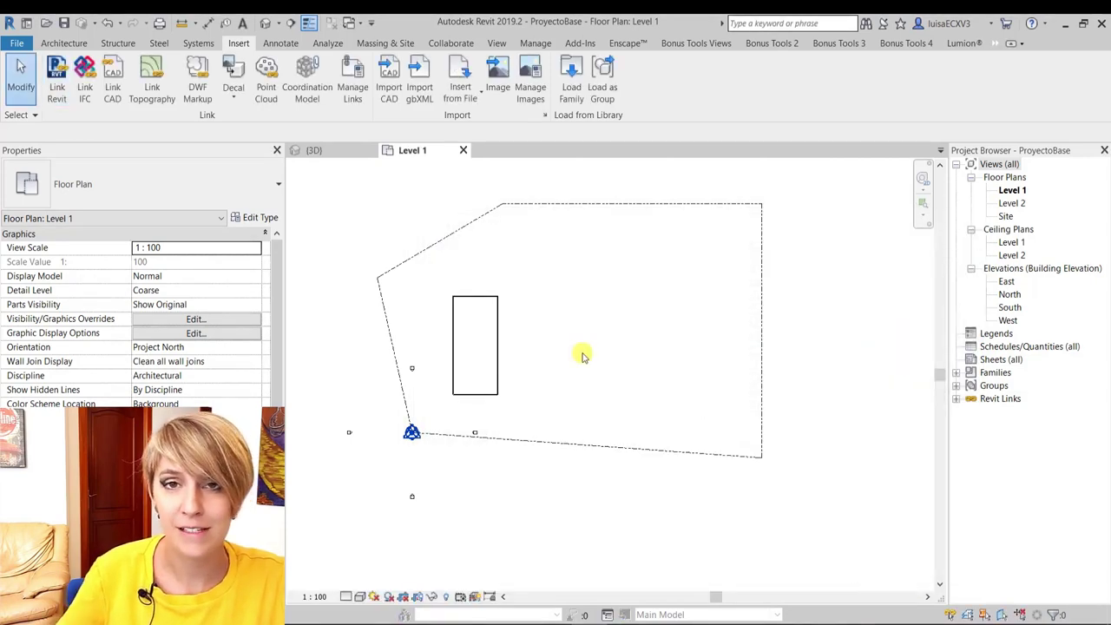
# Step: Link ProyectoBase_Ed2 and ProyectoBase_Ed3 origin to origin as well
pyautogui.click(57, 84)
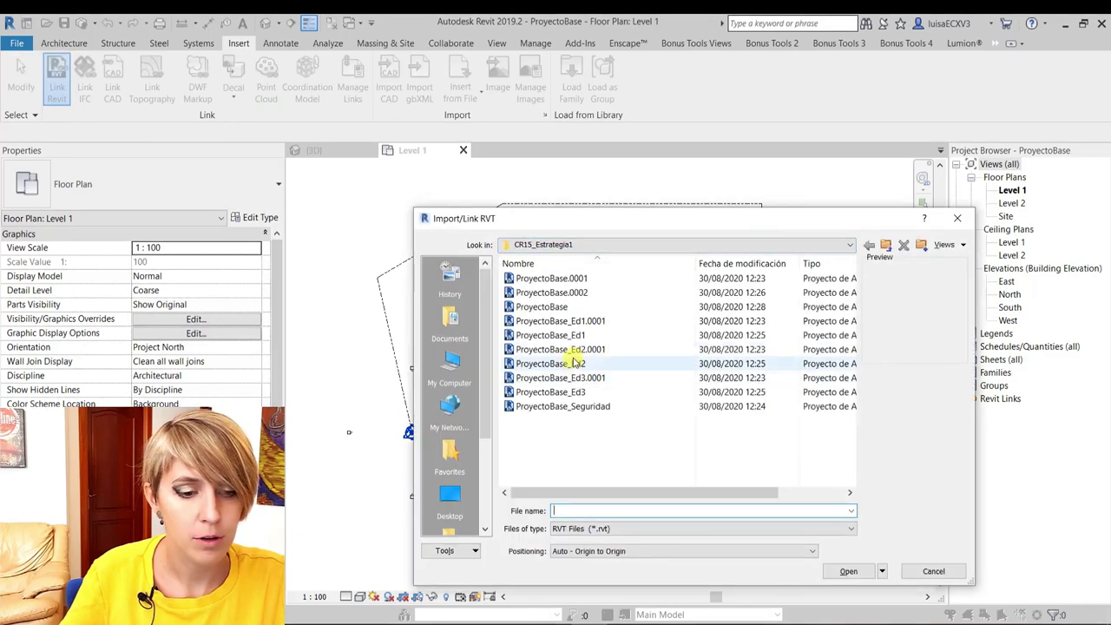
pyautogui.click(577, 365)
pyautogui.click(848, 572)
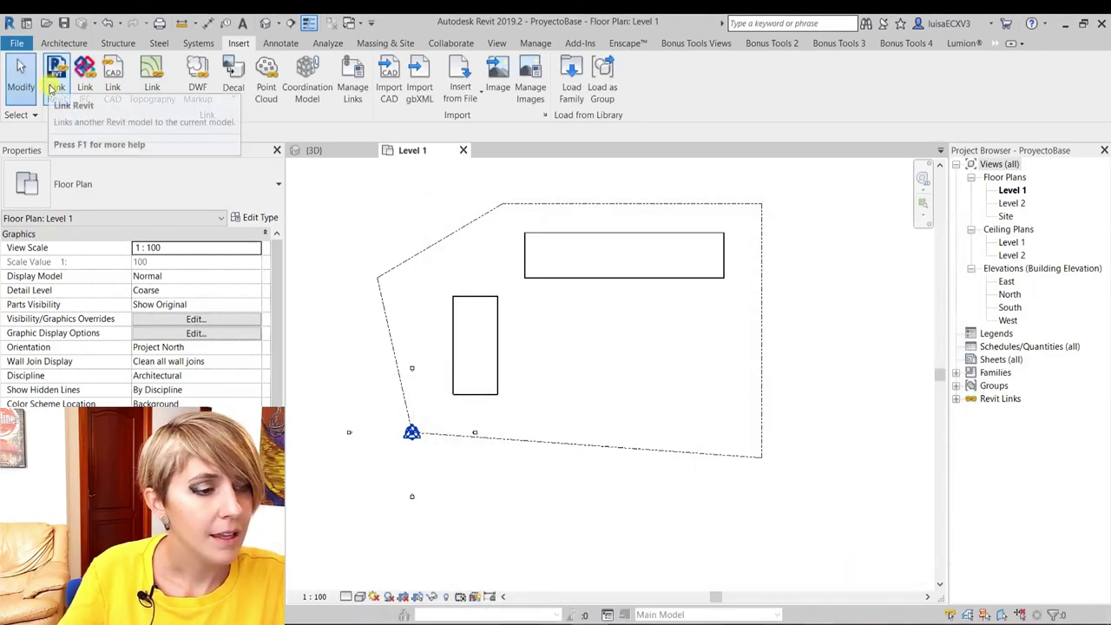
pyautogui.click(56, 84)
pyautogui.press('Down')
pyautogui.press('Down')
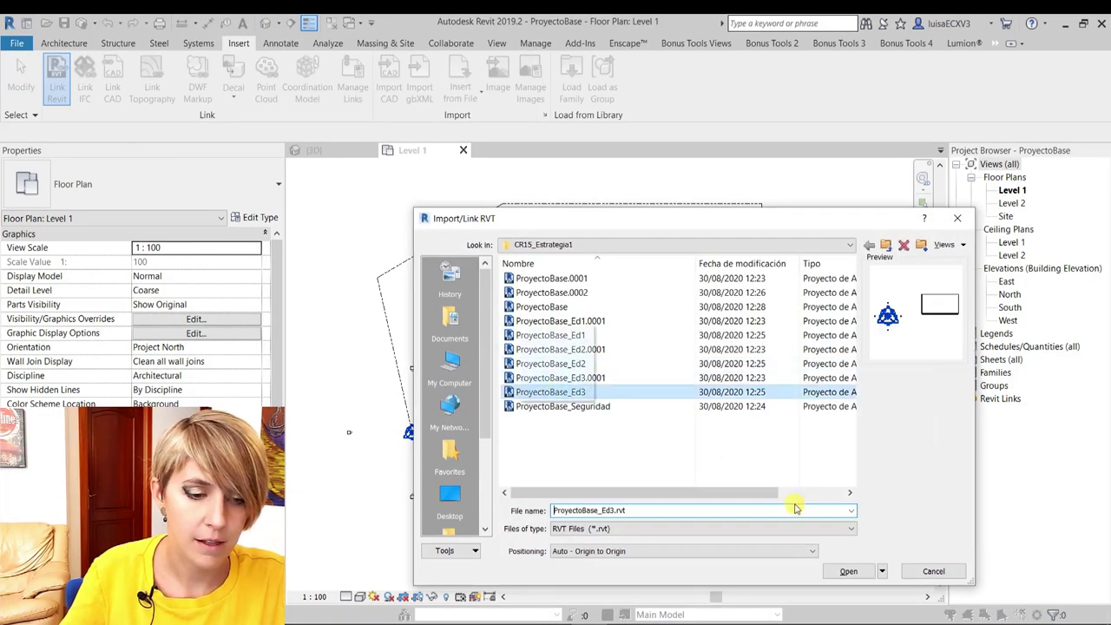
pyautogui.click(868, 572)
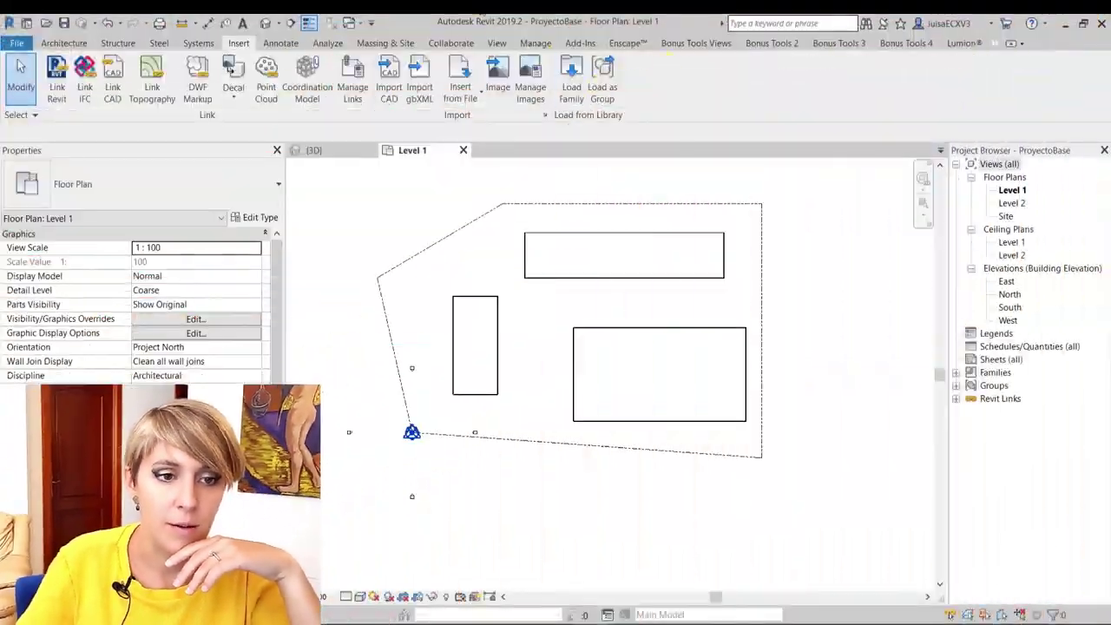
# Step: Create a floor directly left of the tall linked Ed1 rectangle in ProyectoBase
pyautogui.scroll(2, 436, 343)
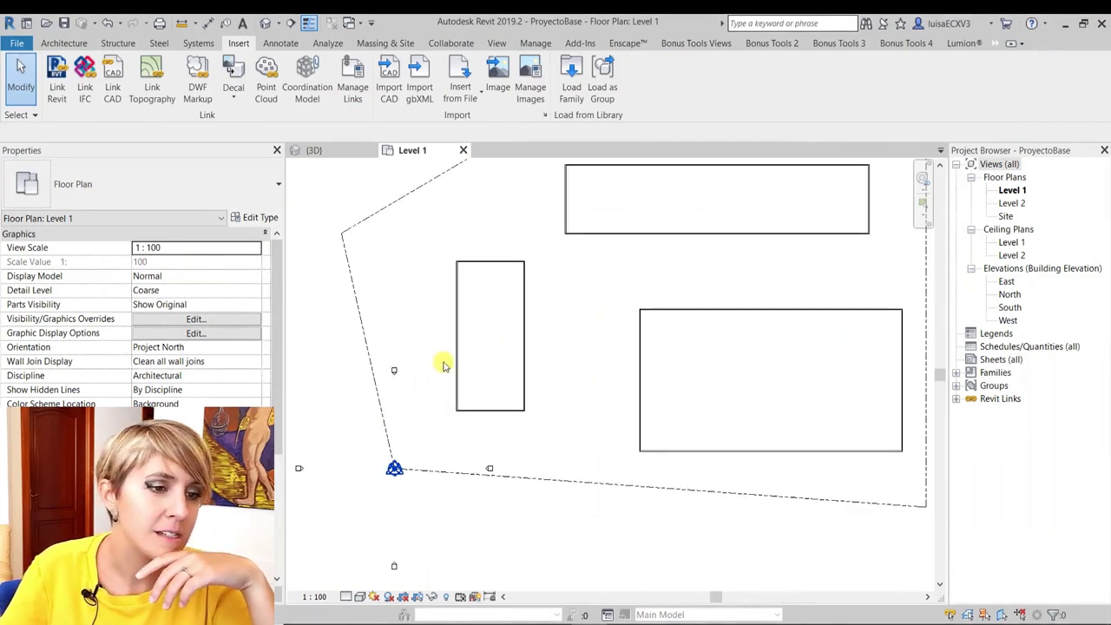
pyautogui.click(65, 43)
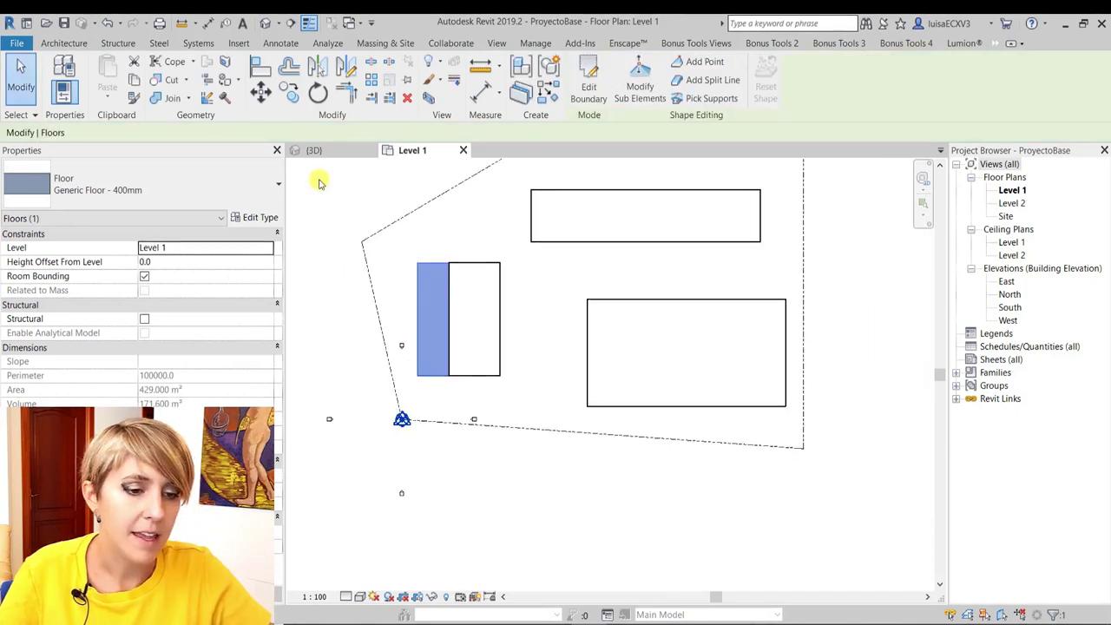
pyautogui.click(318, 179)
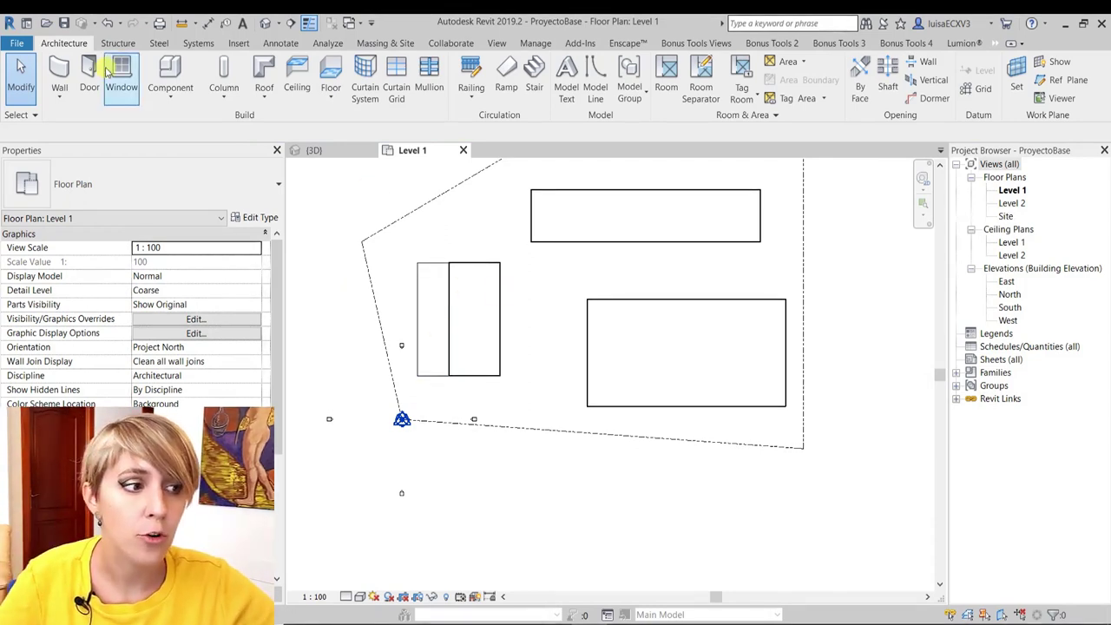
pyautogui.click(17, 42)
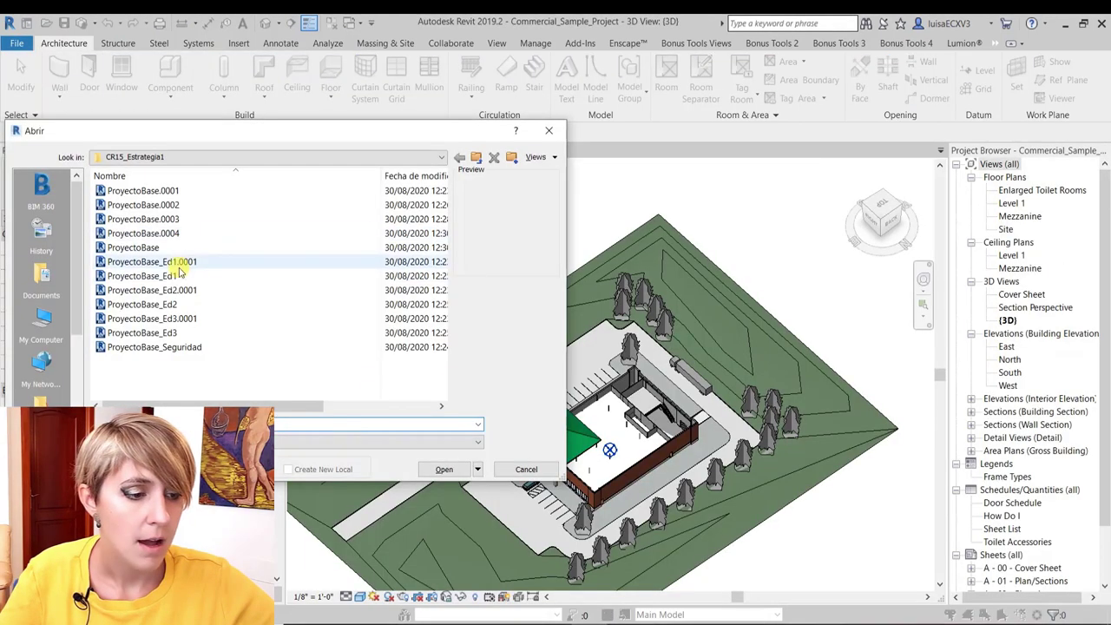
# Step: Open ProyectoBase_Ed1 and link ProyectoBase into it origin to origin, dismissing the nested-links warning
pyautogui.click(142, 275)
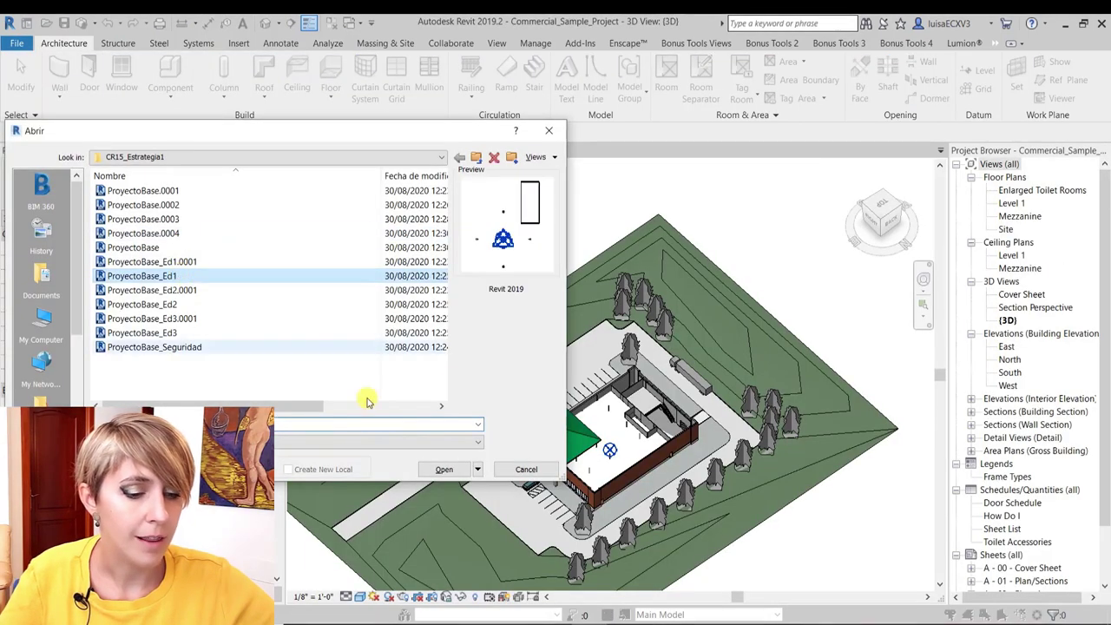
pyautogui.click(444, 470)
pyautogui.scroll(-1, 467, 327)
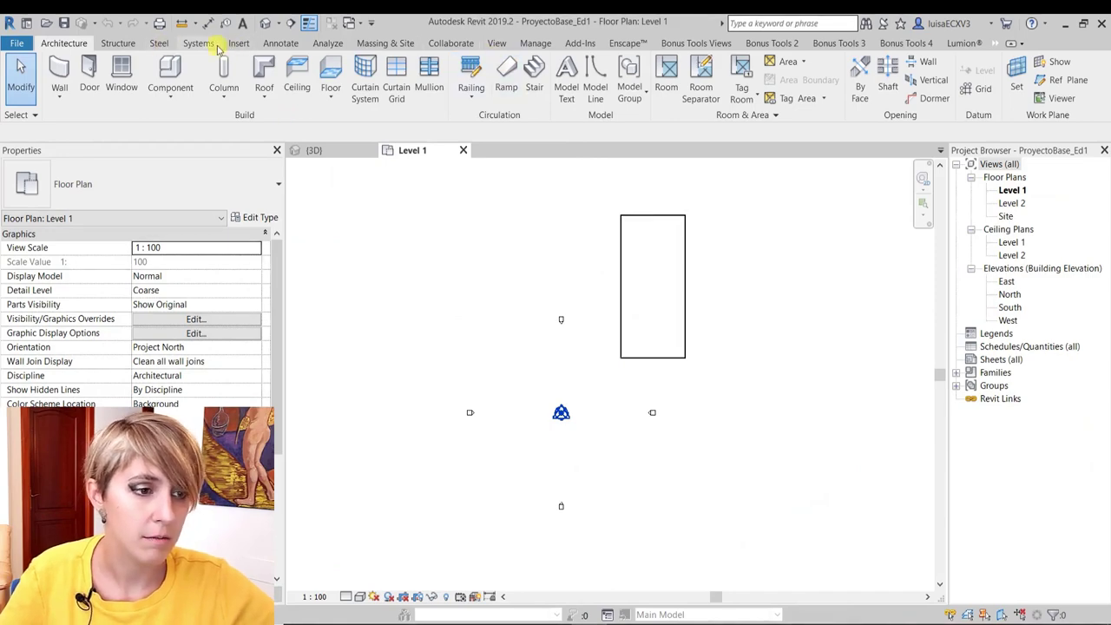
pyautogui.click(238, 43)
pyautogui.click(57, 77)
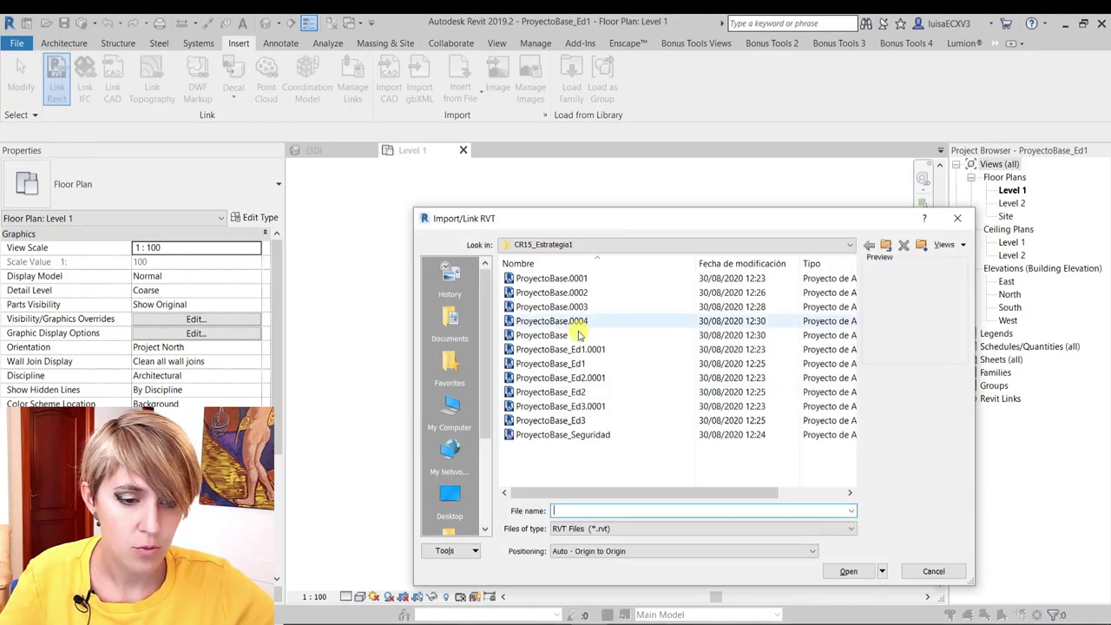
pyautogui.click(579, 335)
pyautogui.click(855, 571)
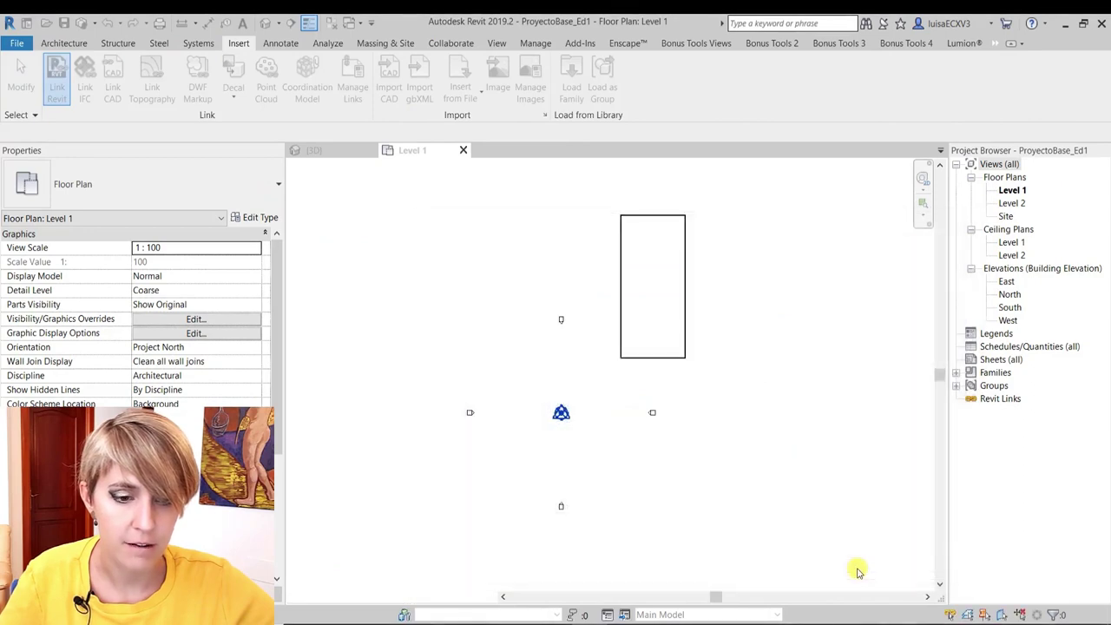
pyautogui.click(652, 395)
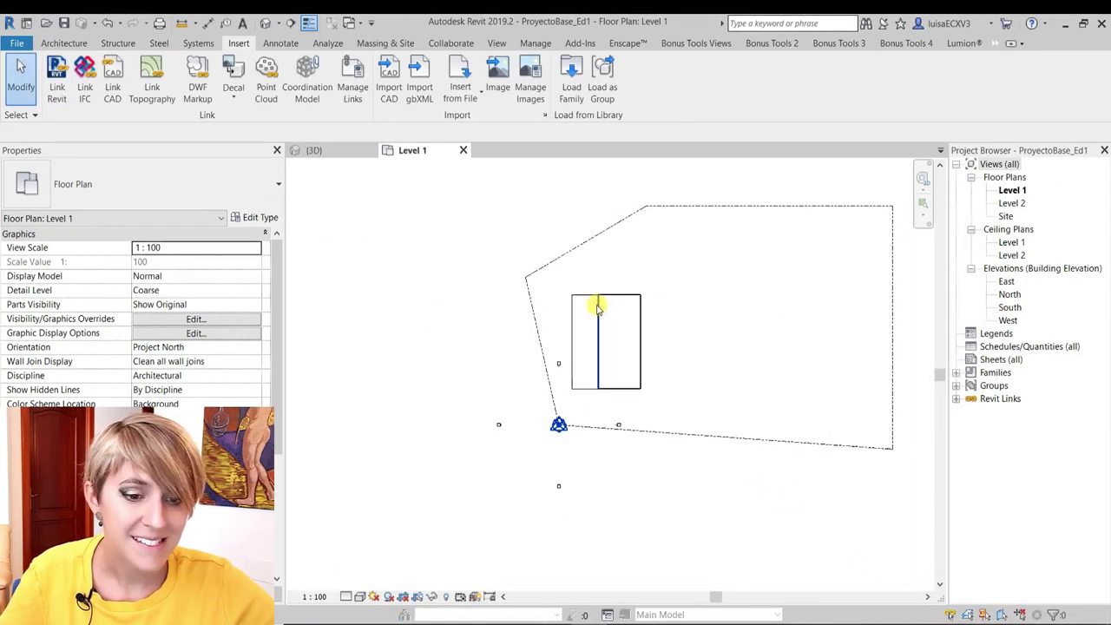
# Step: Copy the linked ProyectoBase floor into Ed1, pasted Aligned to Same Place
pyautogui.scroll(3, 591, 269)
pyautogui.scroll(-3, 573, 247)
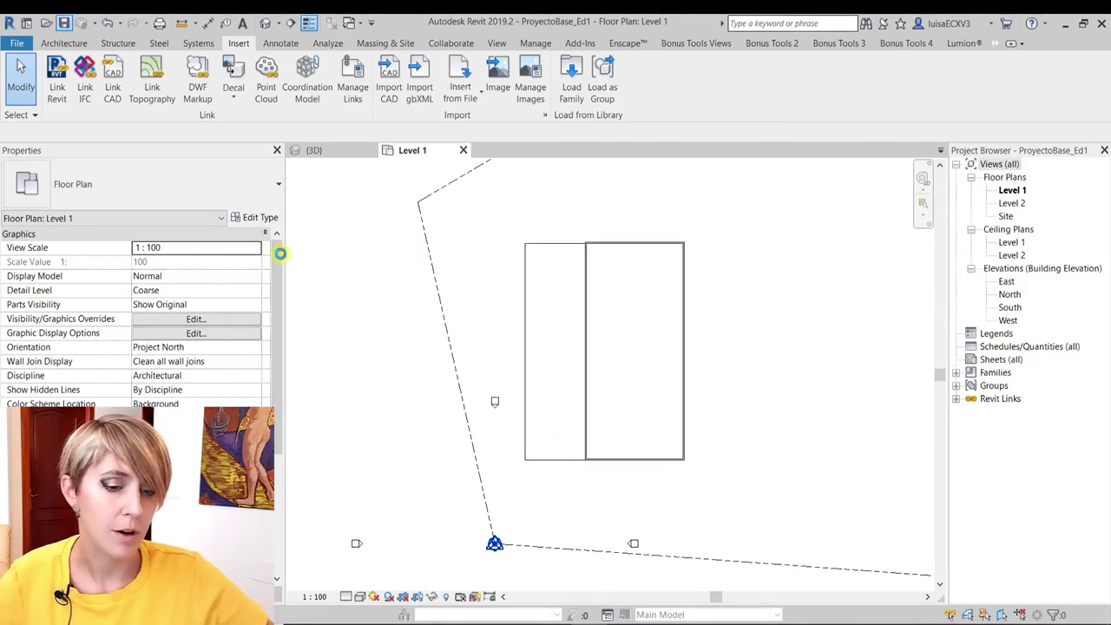
pyautogui.click(526, 271)
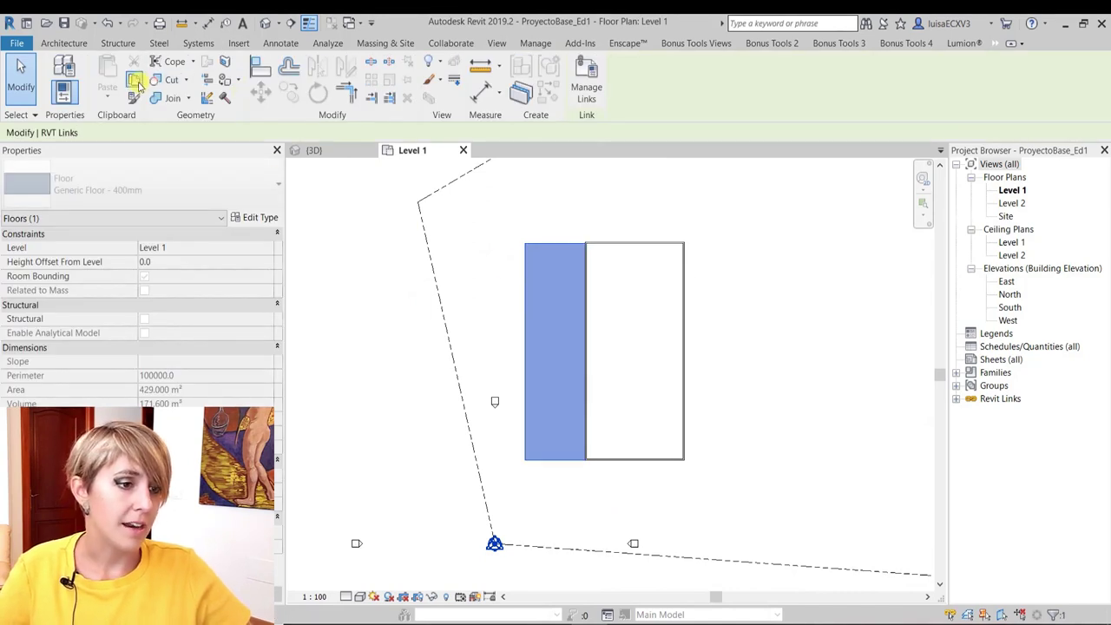
pyautogui.click(113, 98)
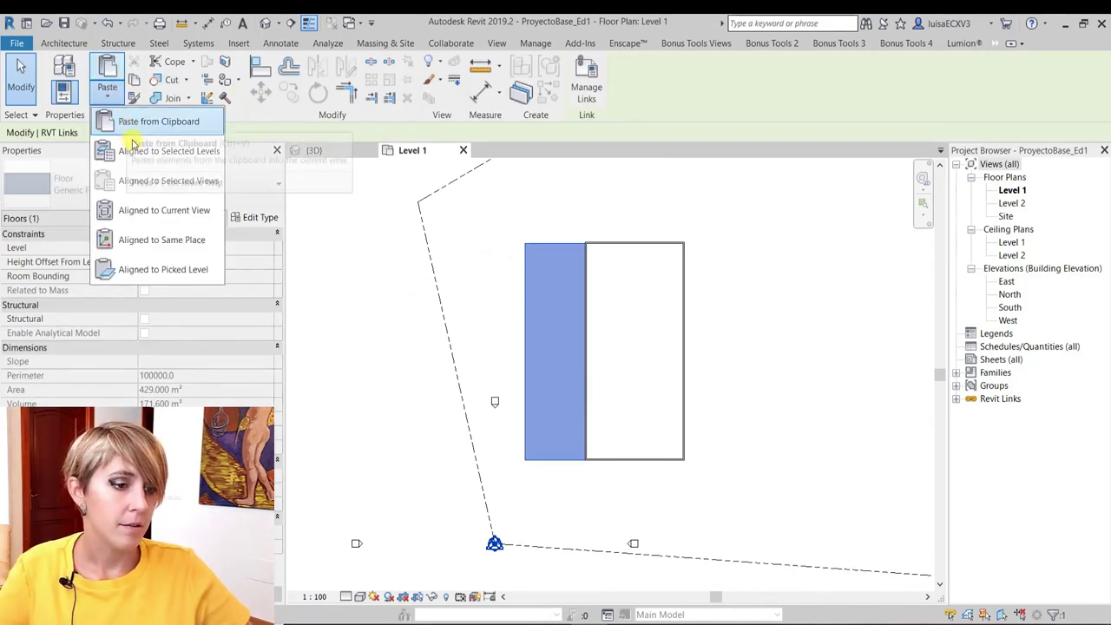
pyautogui.click(150, 239)
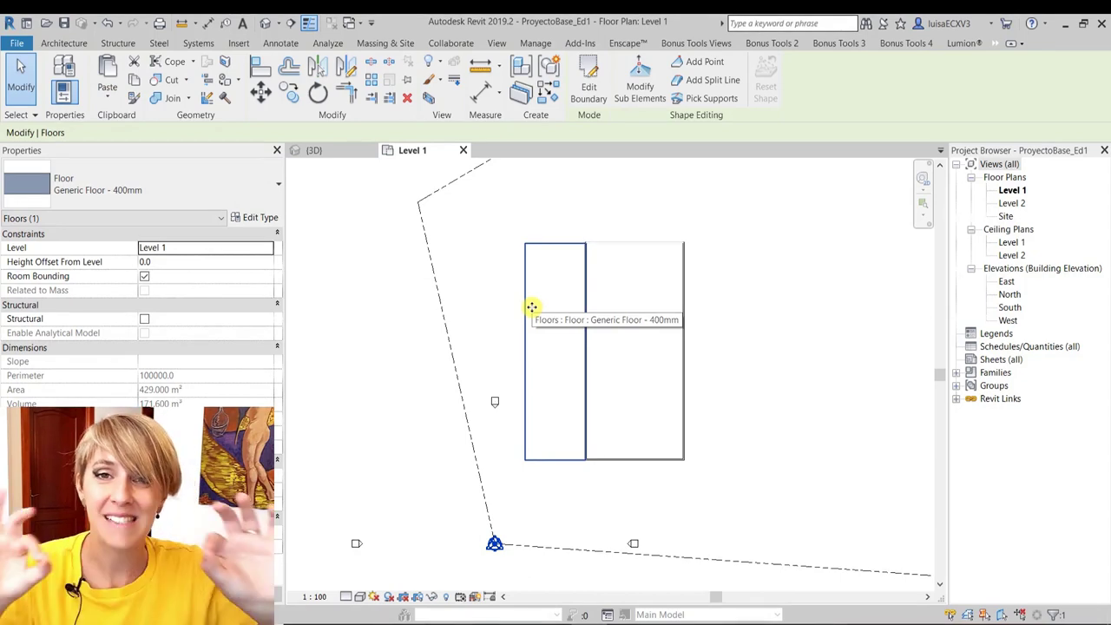
pyautogui.click(653, 206)
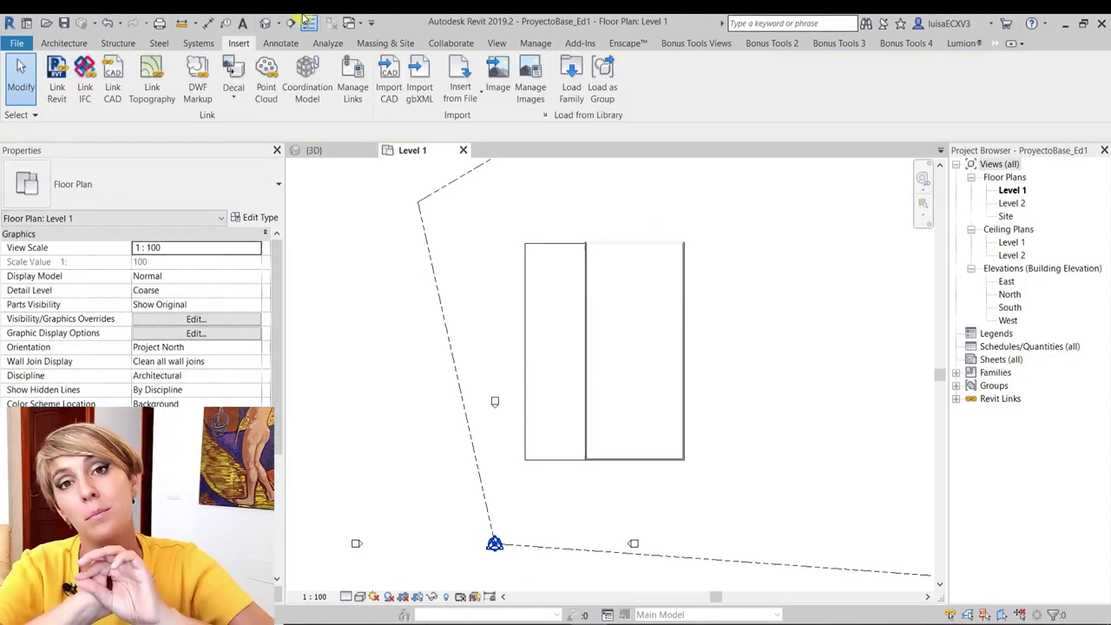
# Step: Return to ProyectoBase's Level 1 plan and clear the floor selection
pyautogui.click(16, 42)
pyautogui.click(45, 186)
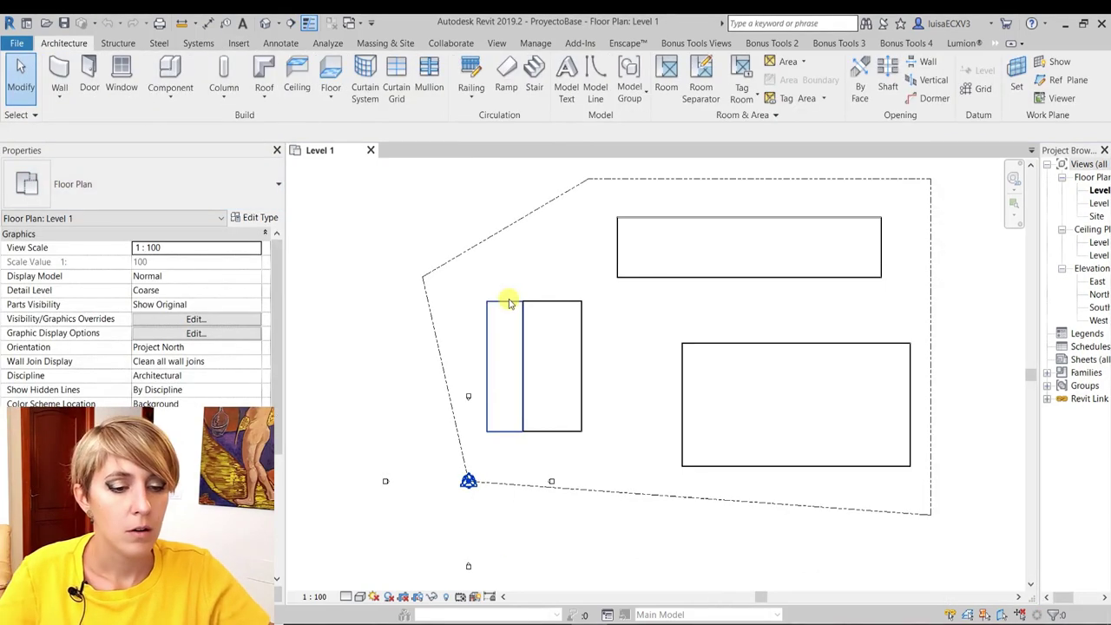
pyautogui.click(508, 301)
pyautogui.press('Escape')
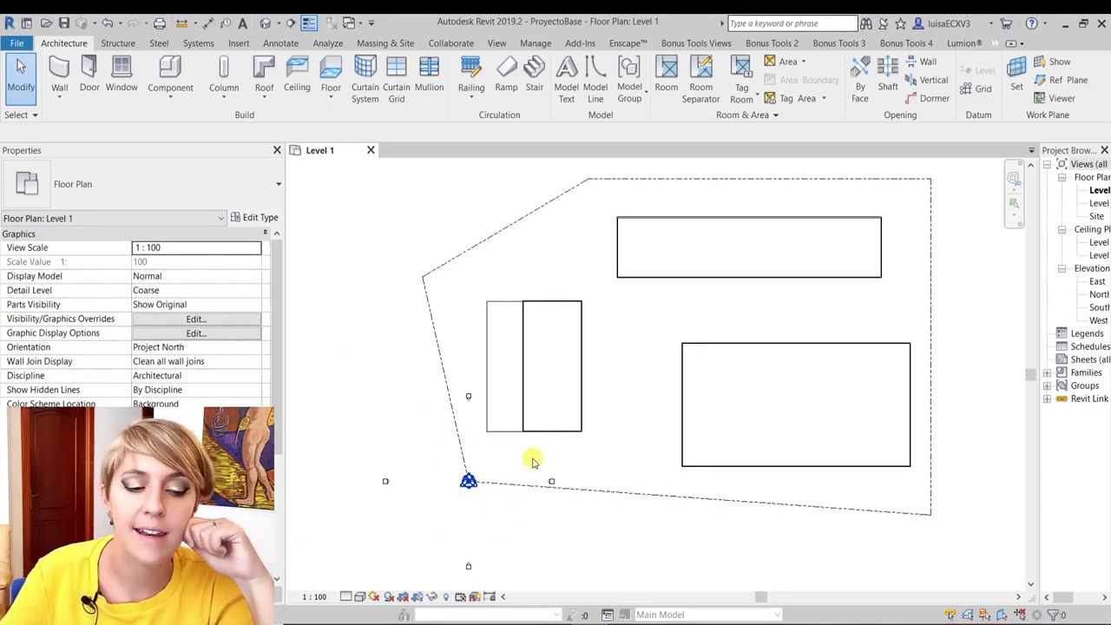
pyautogui.click(536, 43)
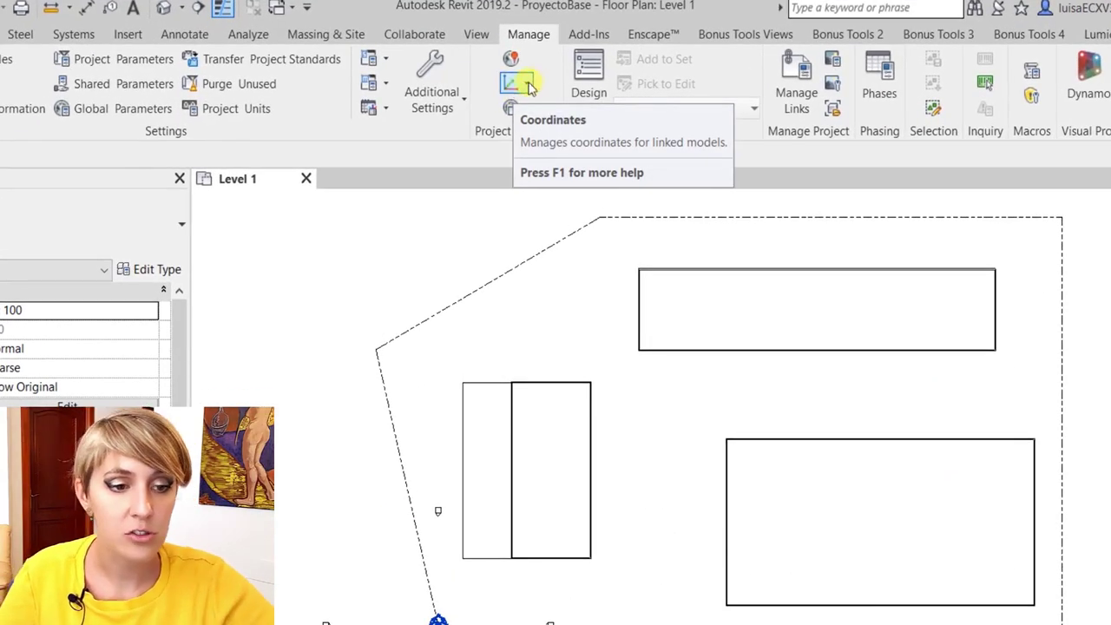
# Step: Publish Coordinates to the ProyectoBase_Ed1 link, keeping Internal (current) in Location Weather and Site
pyautogui.click(528, 85)
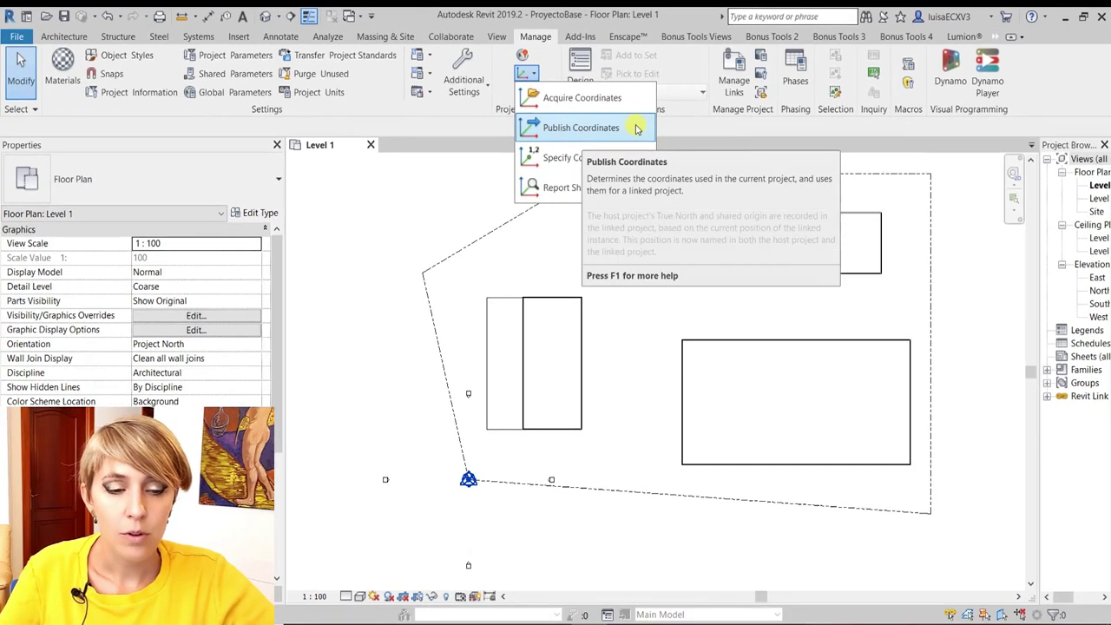
pyautogui.click(636, 128)
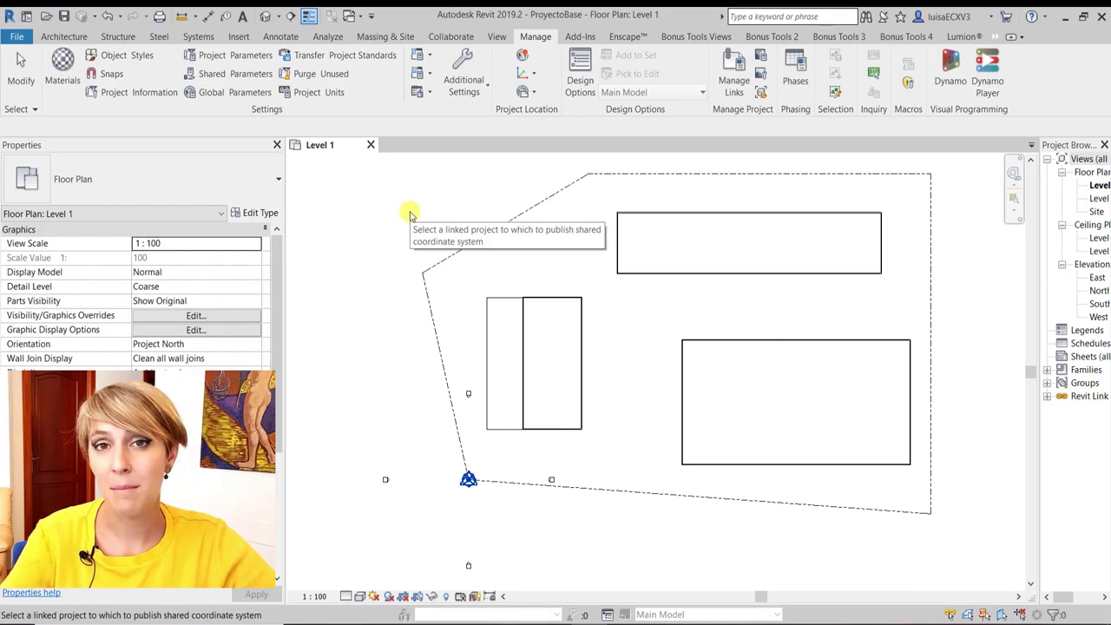
pyautogui.click(522, 367)
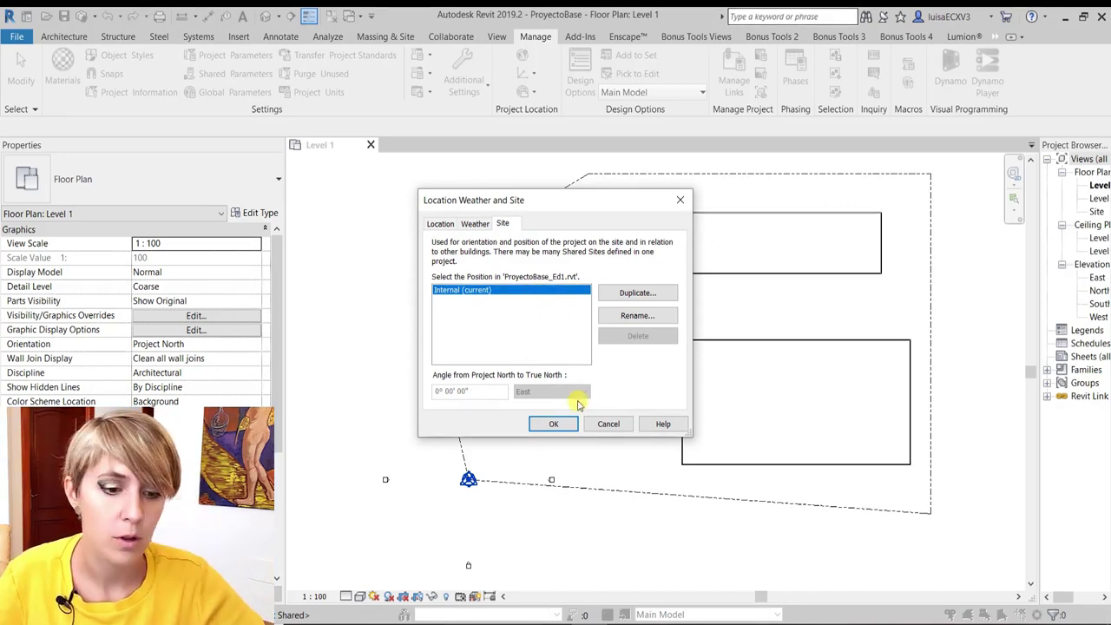
pyautogui.click(556, 424)
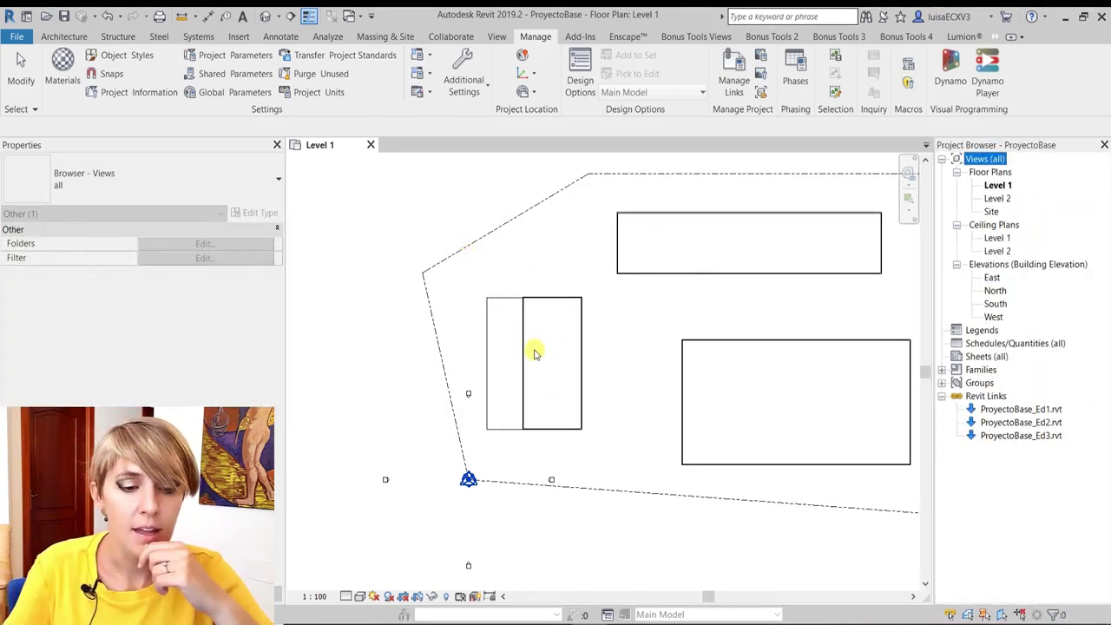
# Step: Publish coordinates to another linked building at its Internal (current) position
pyautogui.click(527, 73)
pyautogui.click(559, 124)
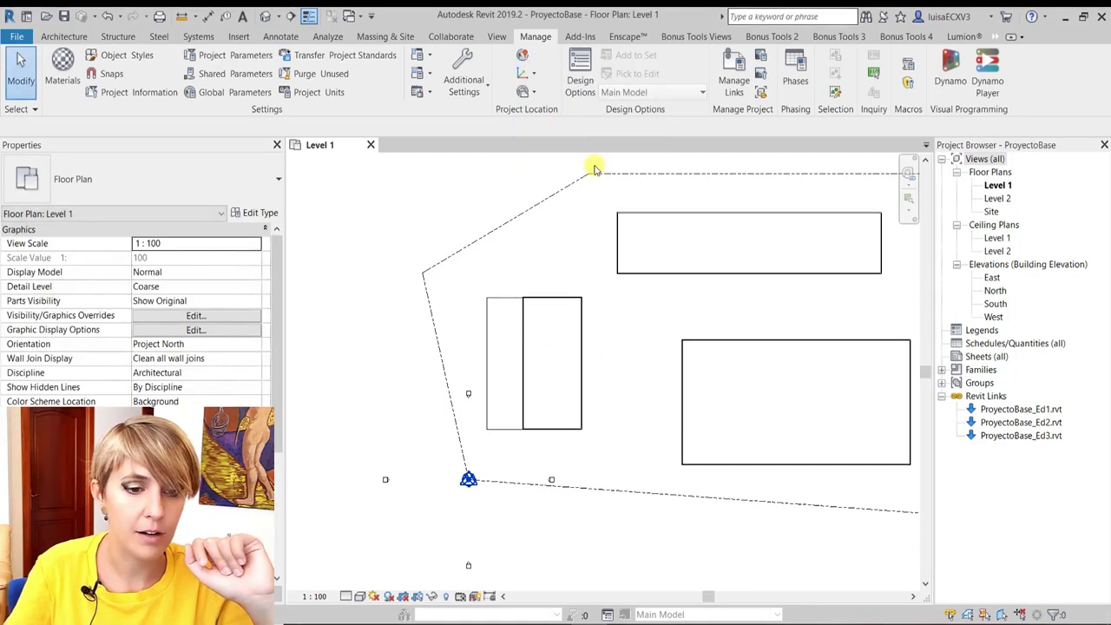
pyautogui.click(630, 216)
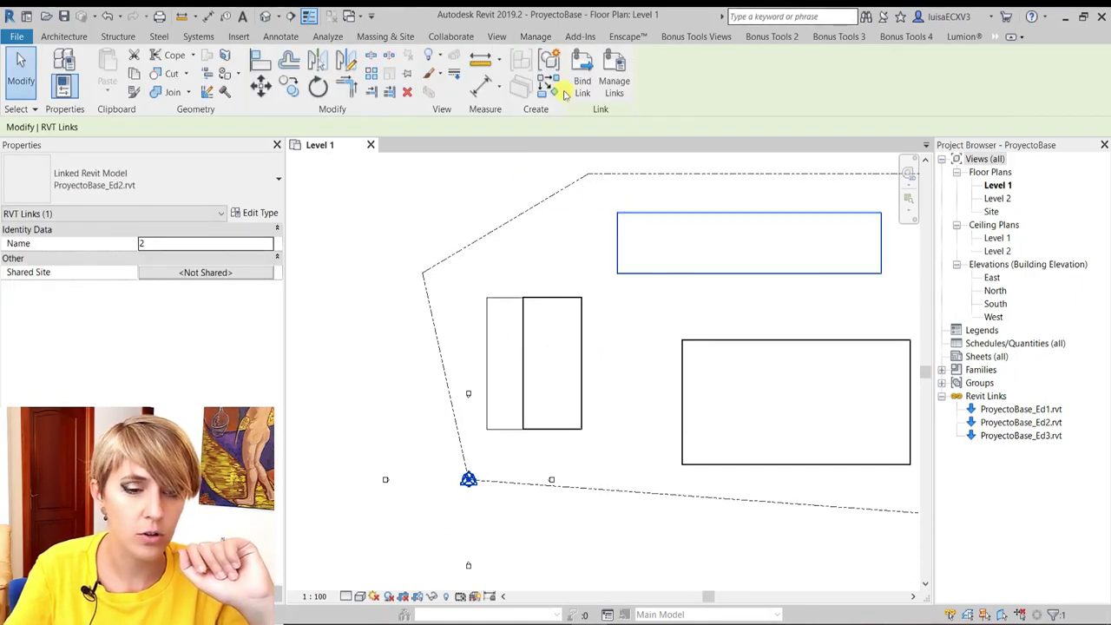
pyautogui.click(535, 36)
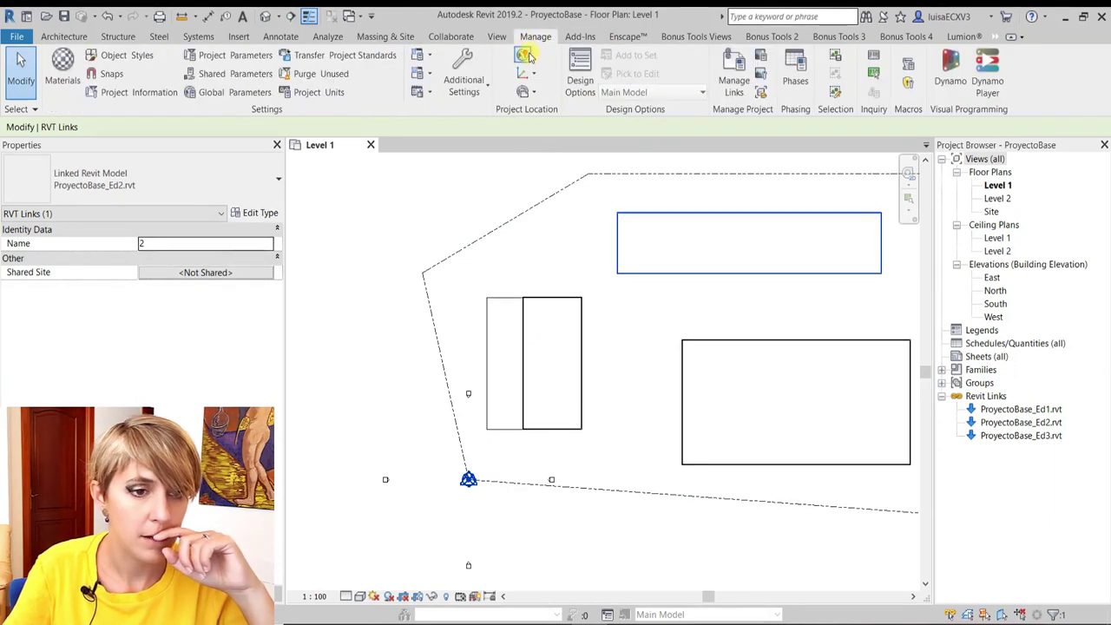
pyautogui.click(527, 73)
pyautogui.click(564, 126)
pyautogui.scroll(-1, 725, 351)
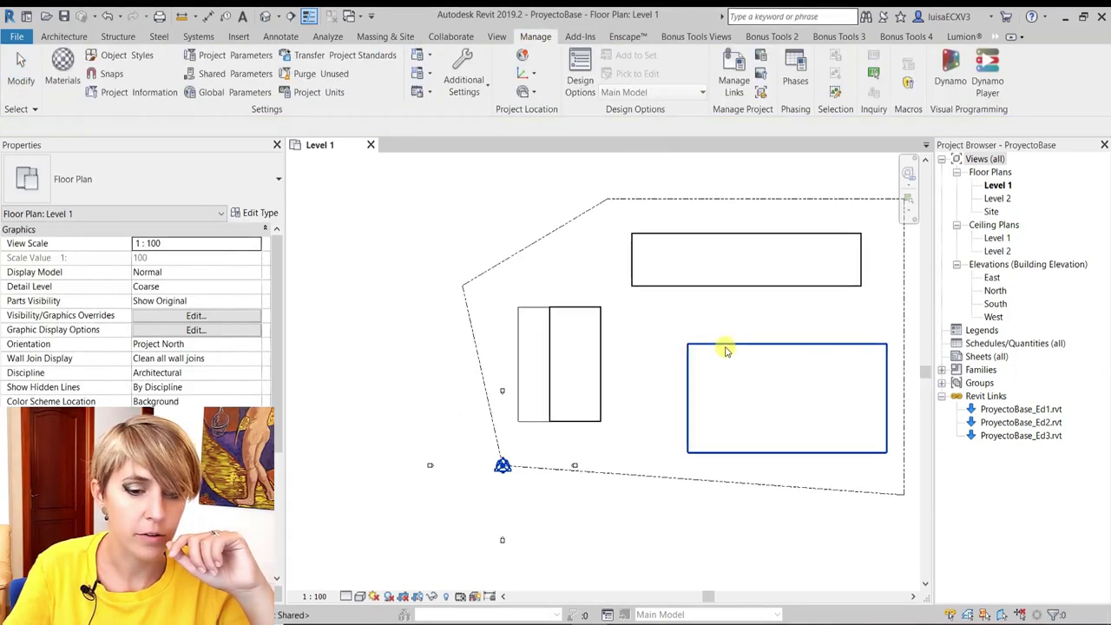
pyautogui.click(726, 351)
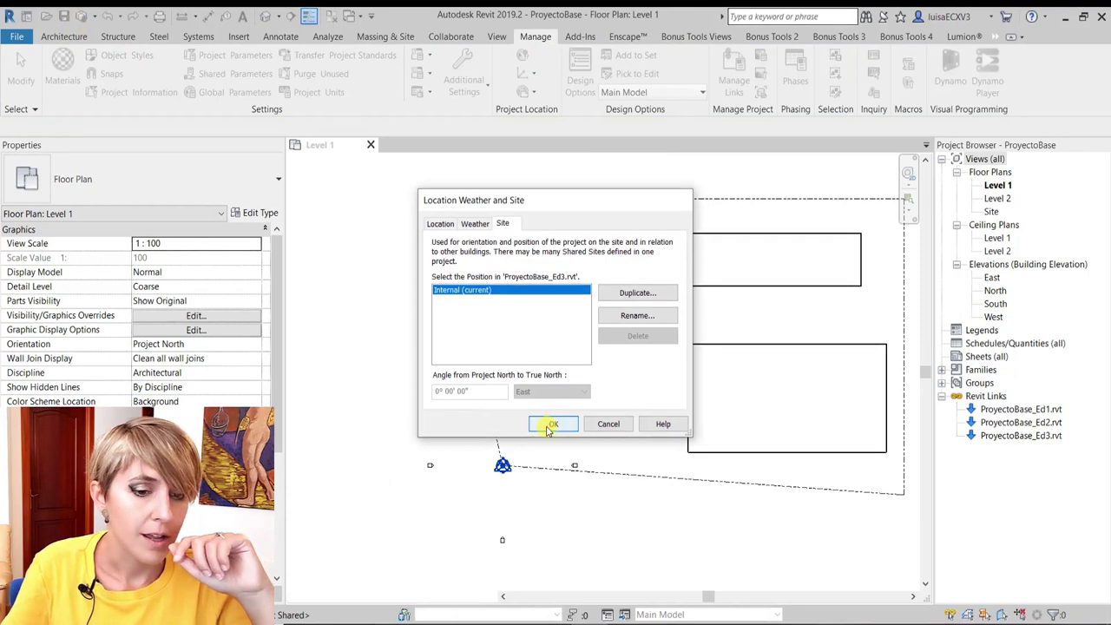
pyautogui.click(556, 425)
# Step: Publish coordinates to ProyectoBase_Ed2.rvt at Internal (current), then save the project
pyautogui.click(527, 73)
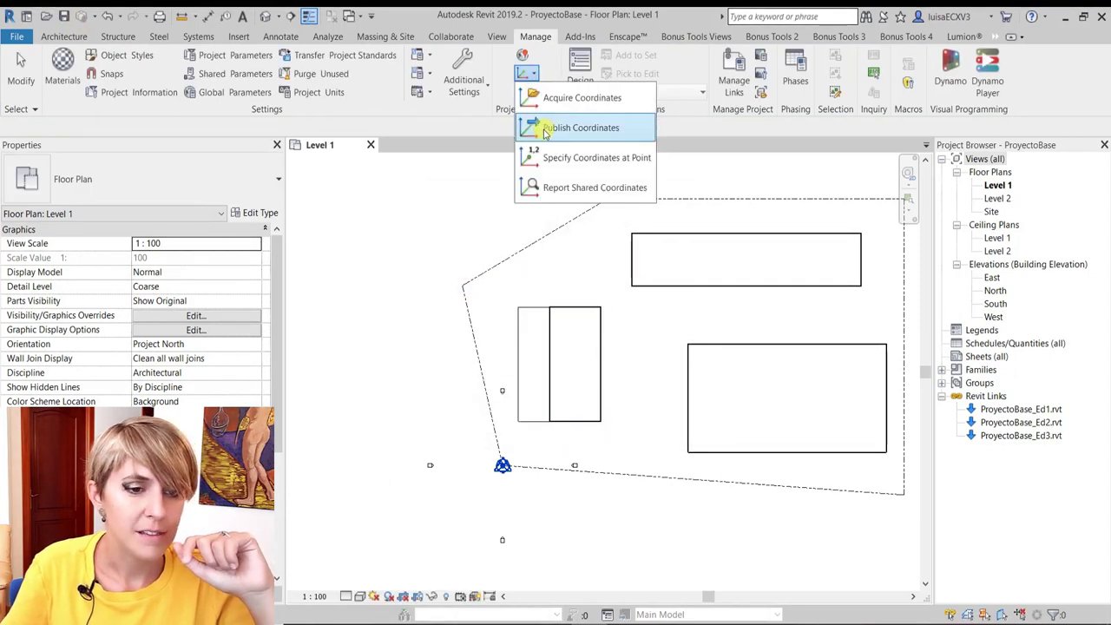
pyautogui.click(564, 127)
pyautogui.click(637, 241)
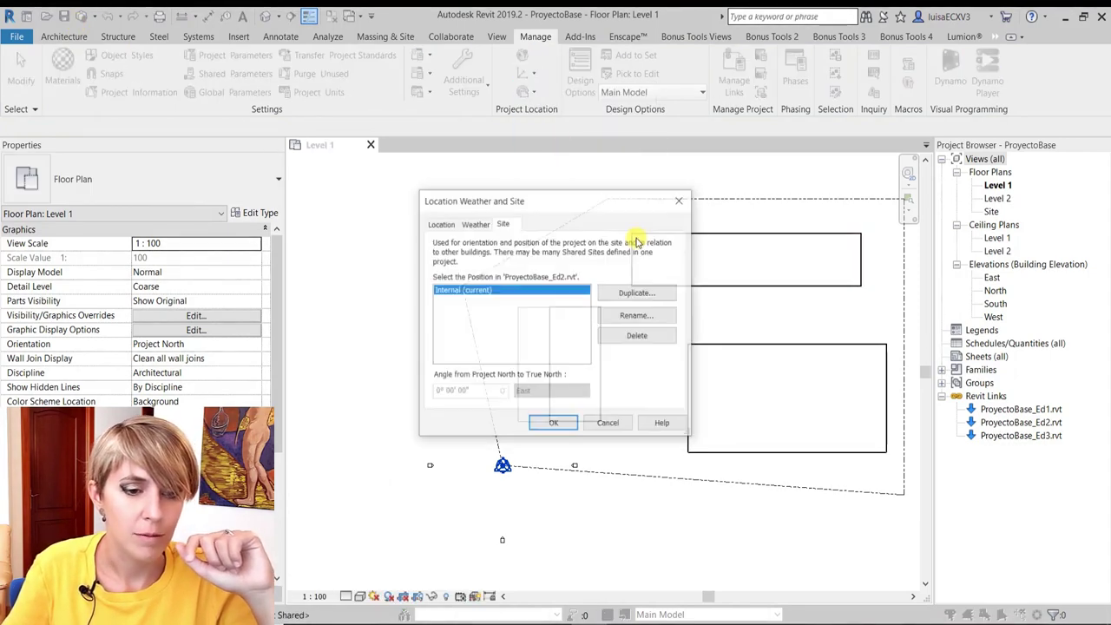
pyautogui.click(554, 424)
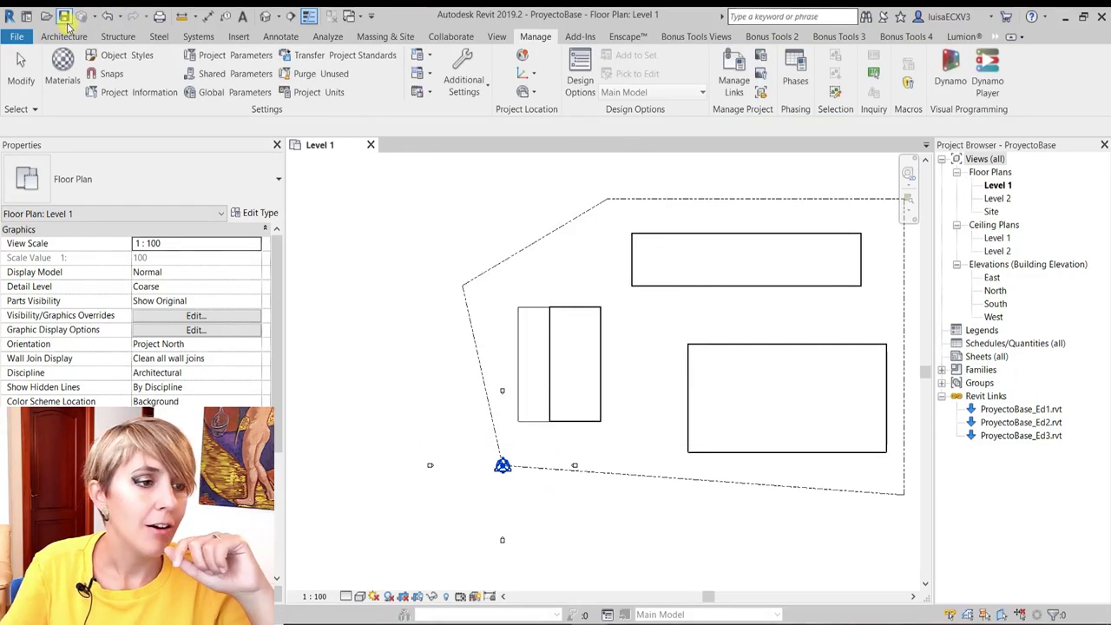
pyautogui.click(66, 21)
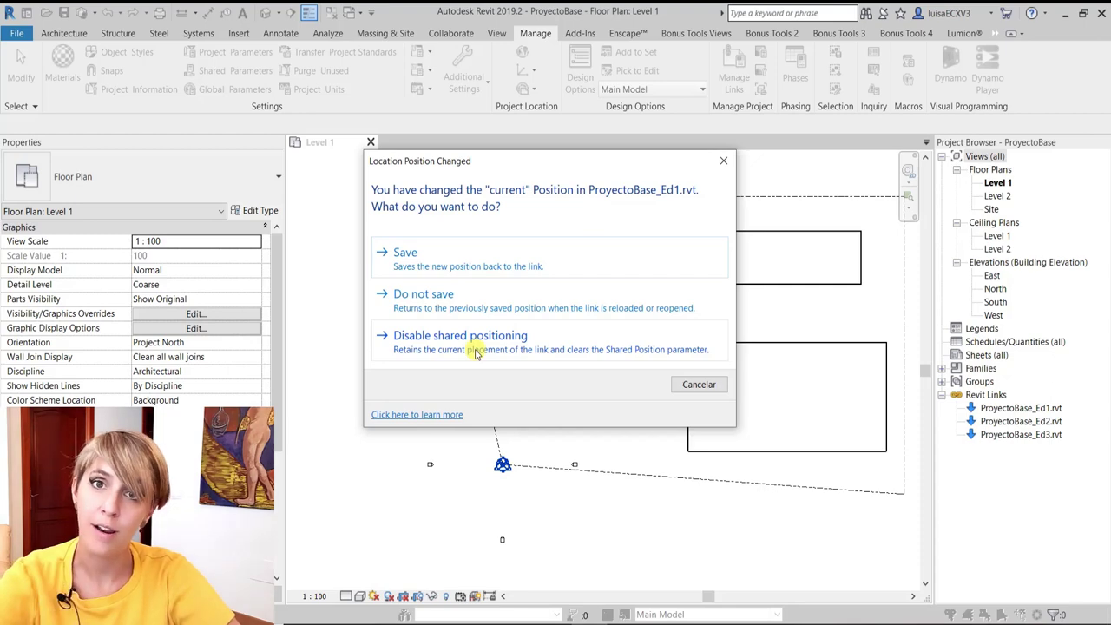
# Step: Save the new positions into ProyectoBase_Ed1.rvt and ProyectoBase_Ed3.rvt
pyautogui.click(494, 254)
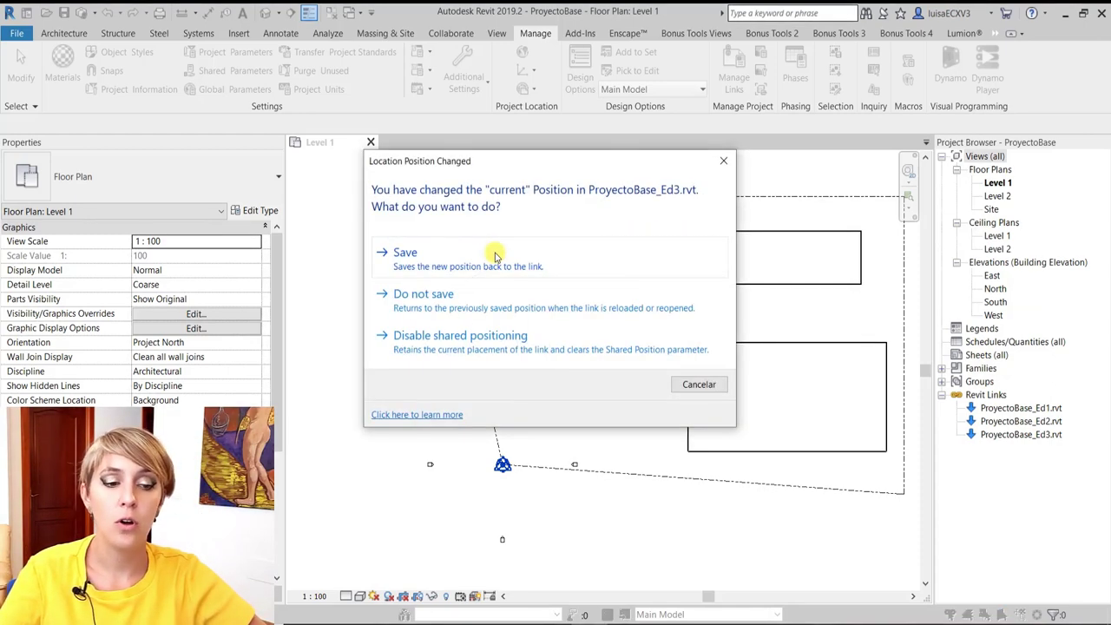
pyautogui.click(495, 253)
pyautogui.scroll(-3, 472, 397)
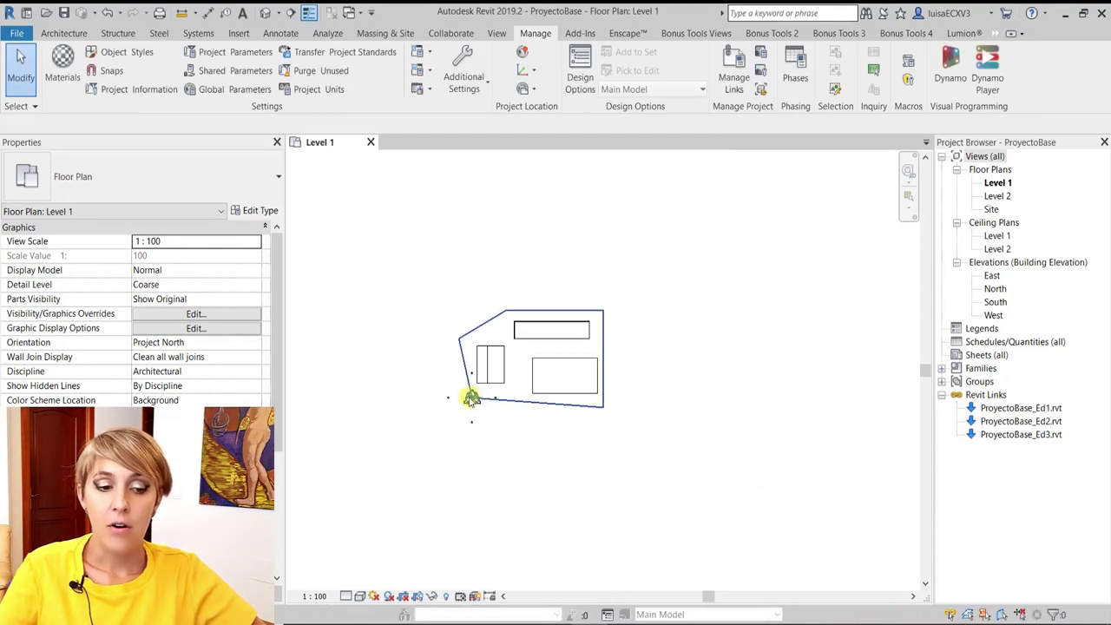
# Step: Inspect the base point and review the Manage tab's Position and Coordinates drop-downs
pyautogui.click(470, 401)
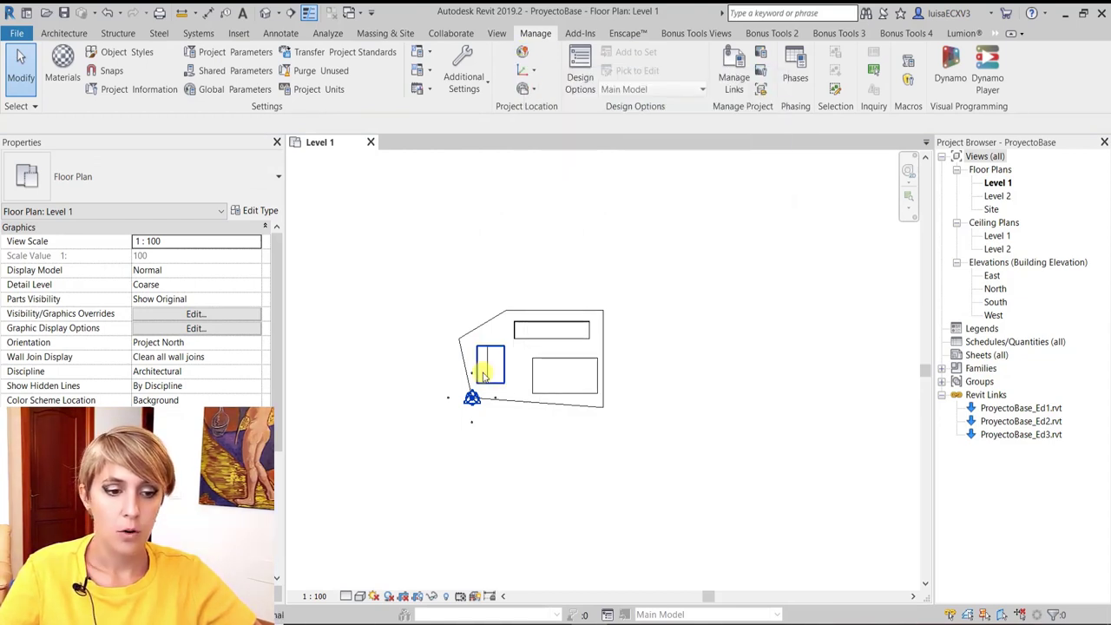
pyautogui.click(535, 89)
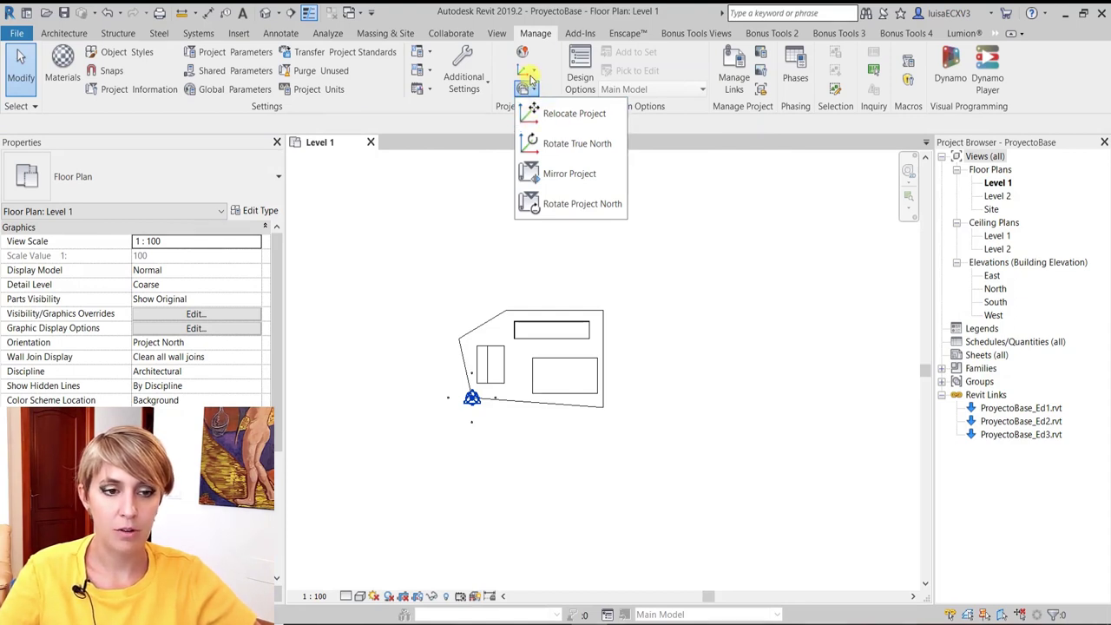
pyautogui.click(533, 72)
pyautogui.click(532, 71)
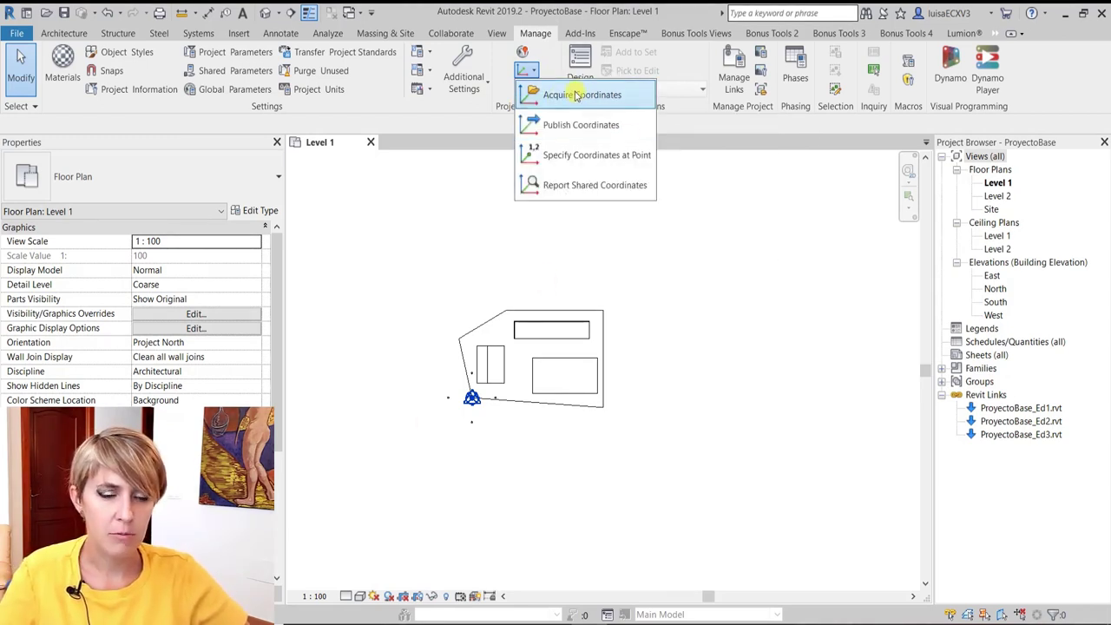
pyautogui.click(474, 231)
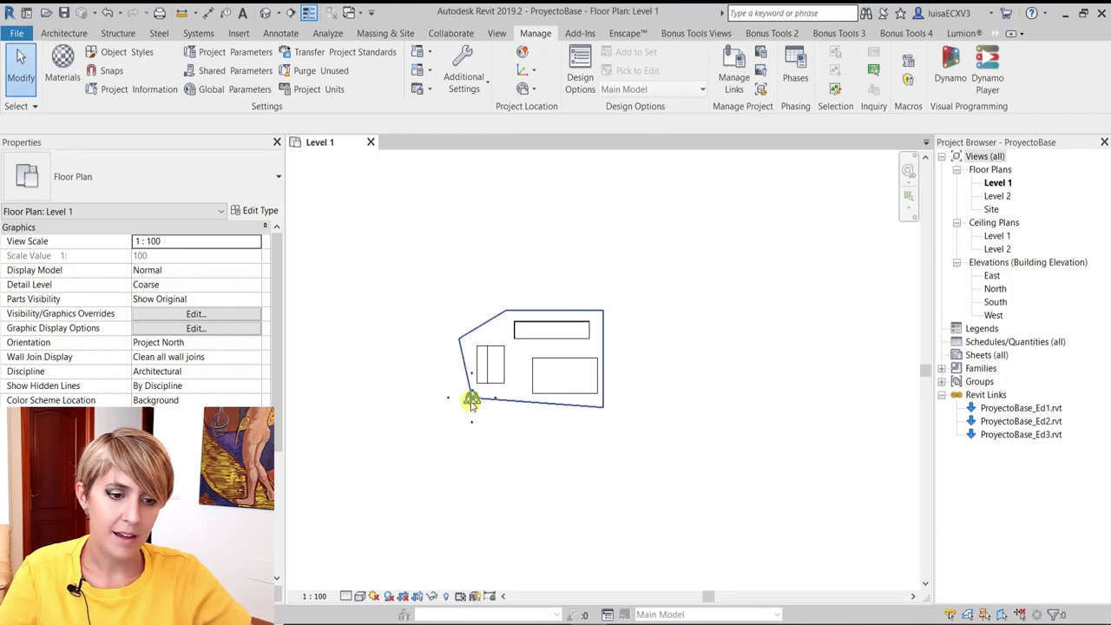
pyautogui.click(472, 401)
pyautogui.scroll(3, 472, 401)
pyautogui.press('Escape')
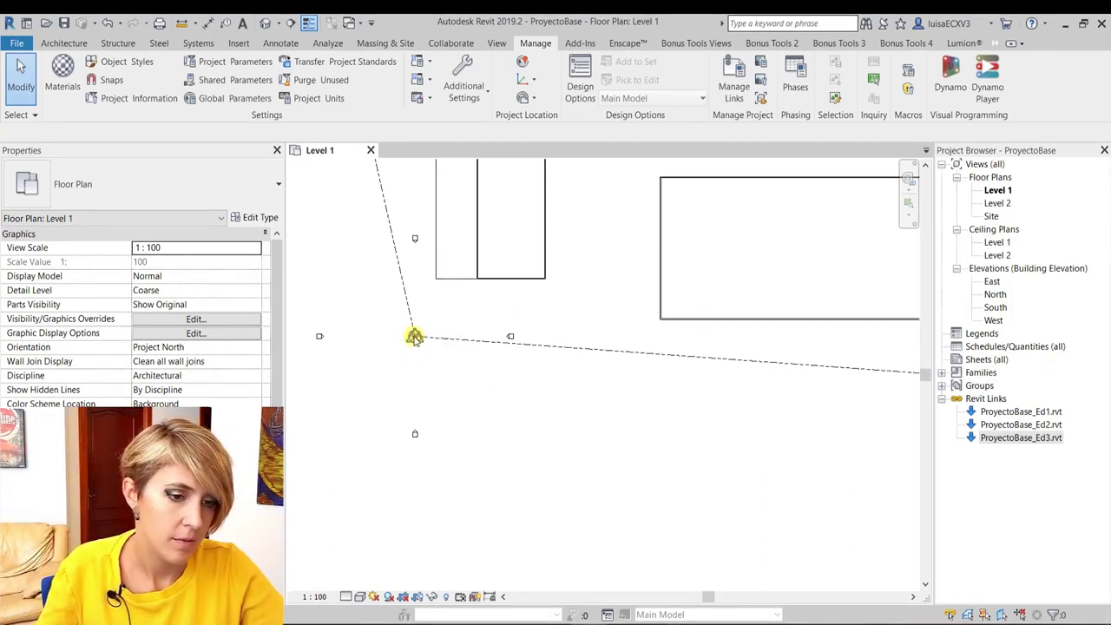
pyautogui.click(415, 340)
pyautogui.scroll(2, 401, 349)
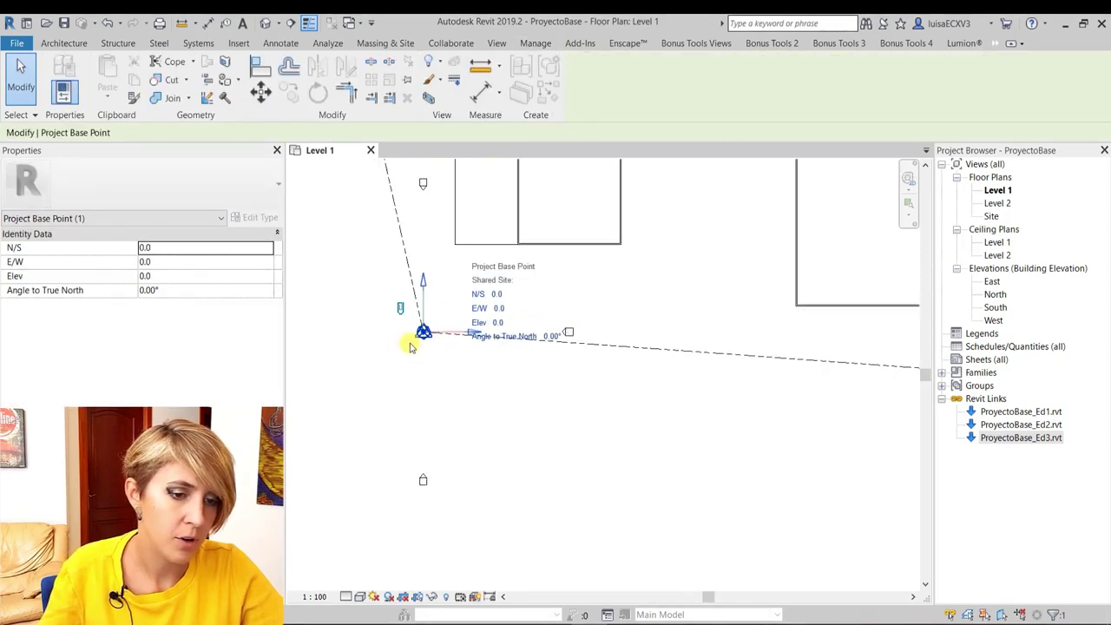
pyautogui.press('Escape')
pyautogui.scroll(1, 423, 333)
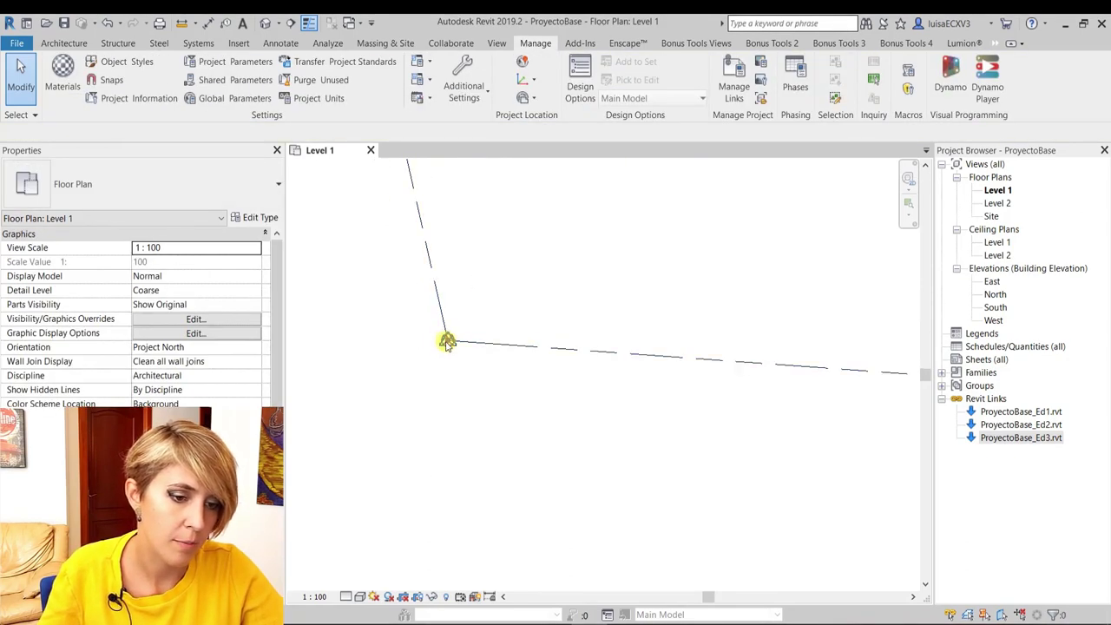
pyautogui.click(446, 339)
pyautogui.scroll(-1, 417, 391)
pyautogui.scroll(-1, 415, 397)
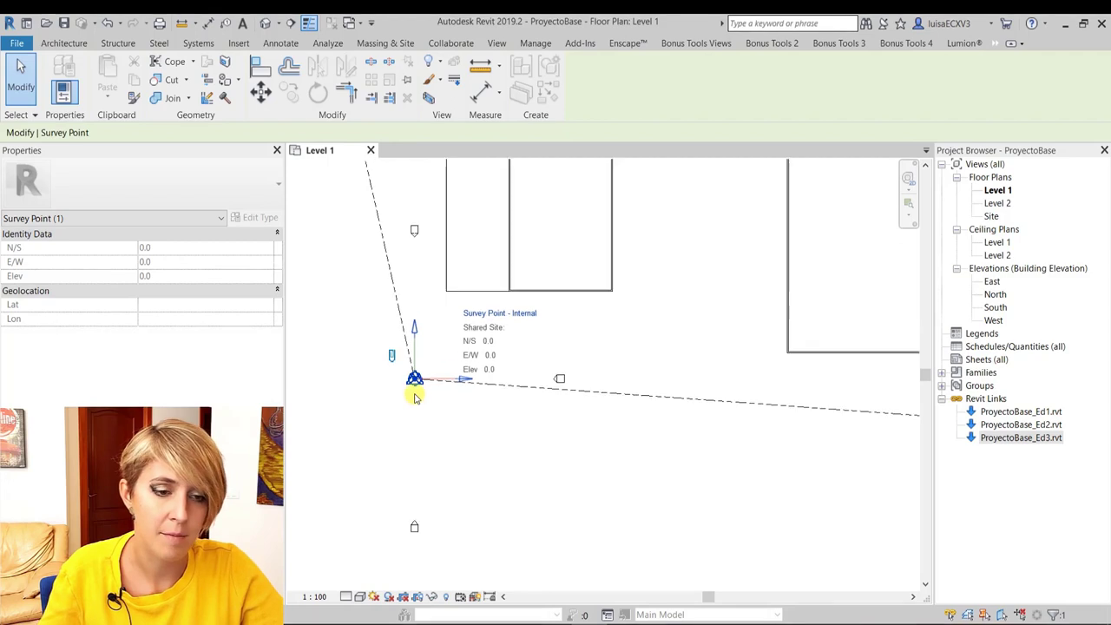
pyautogui.scroll(-1, 415, 396)
pyautogui.click(415, 390)
pyautogui.scroll(-1, 394, 426)
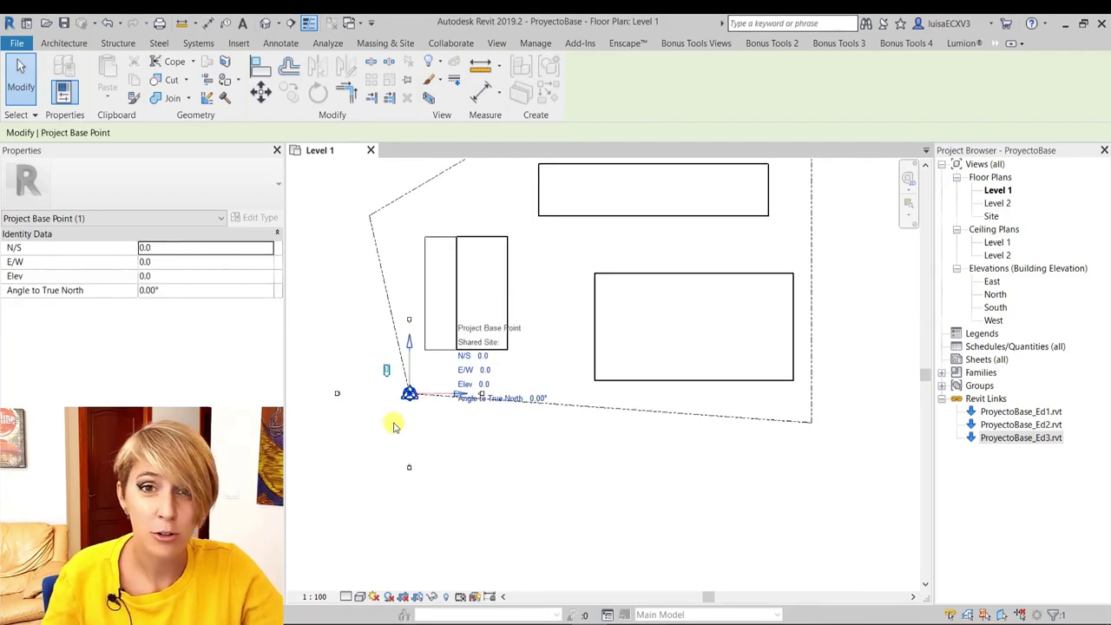
pyautogui.scroll(-1, 394, 425)
pyautogui.click(176, 292)
pyautogui.write('45')
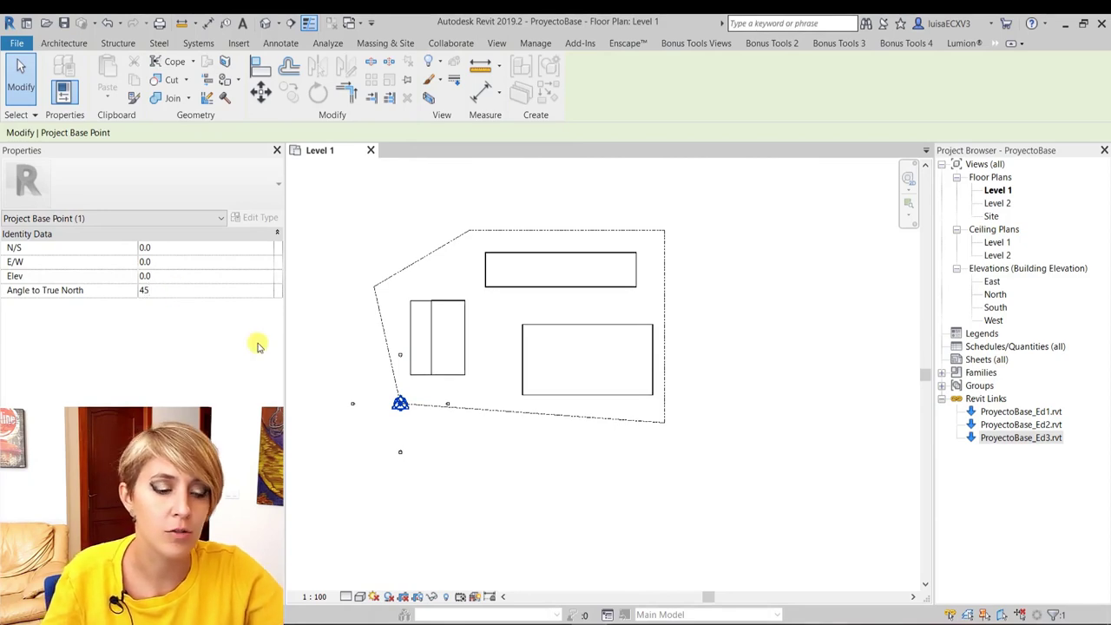
pyautogui.press('Return')
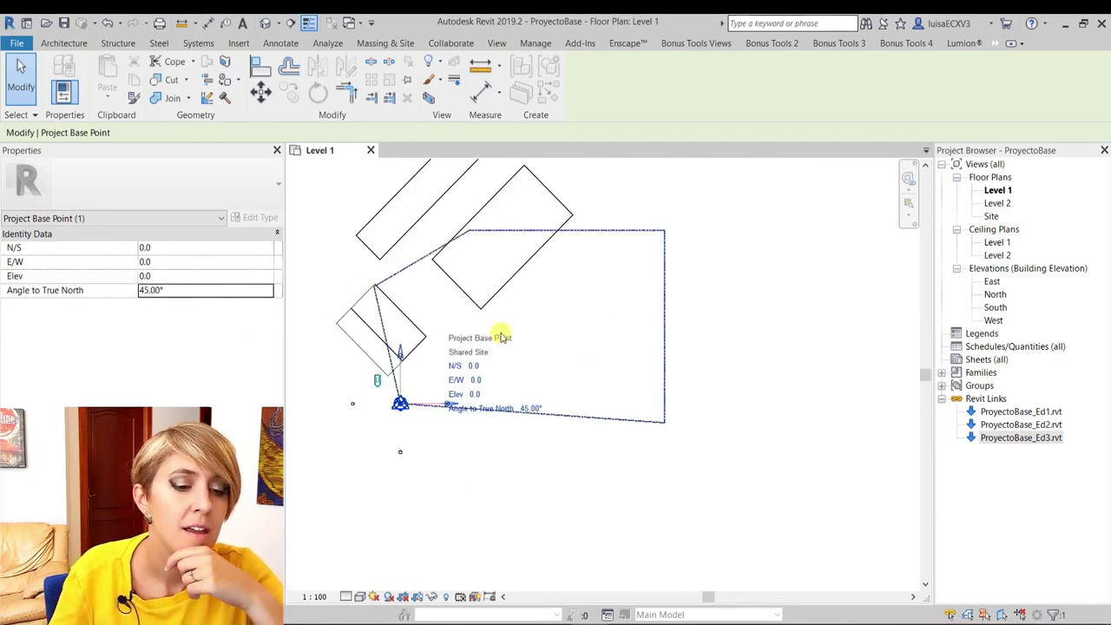
pyautogui.scroll(-1, 483, 456)
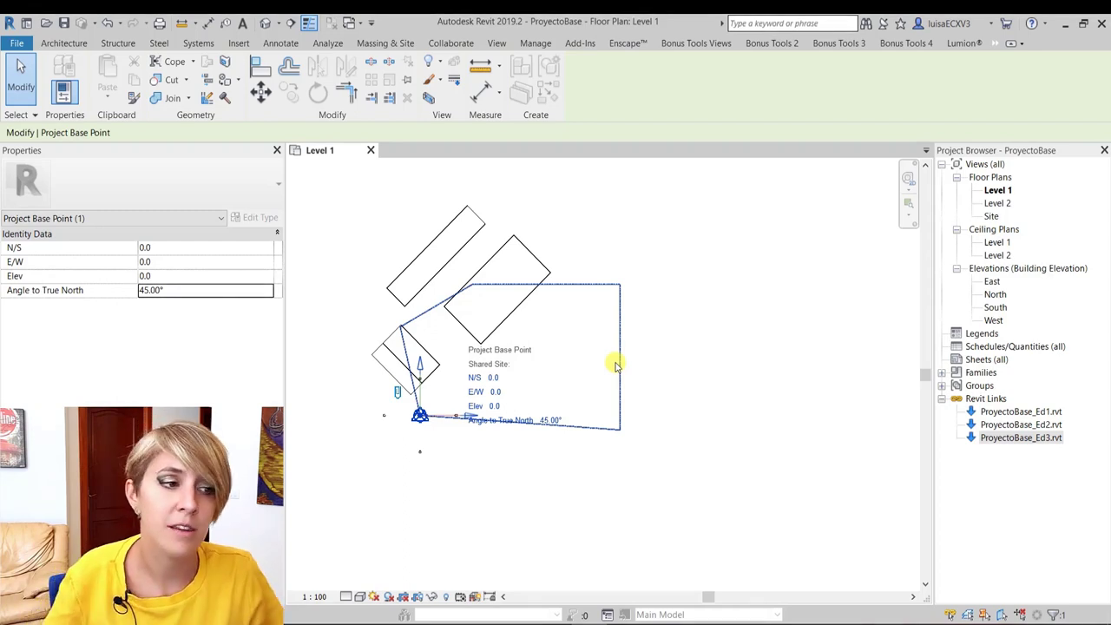
pyautogui.click(120, 23)
pyautogui.click(122, 43)
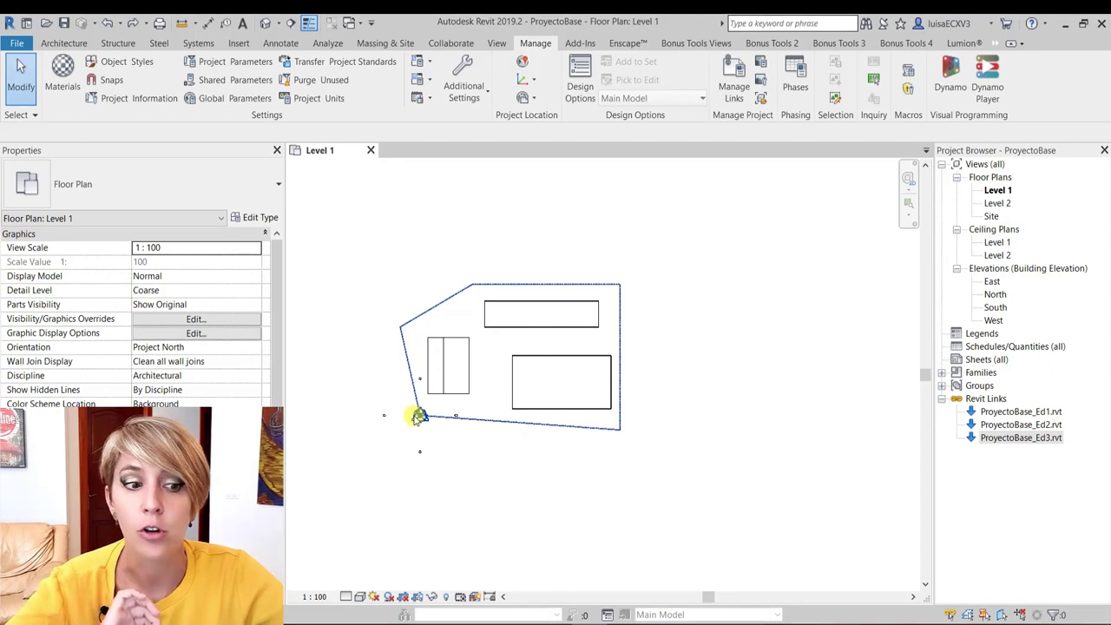
# Step: Give the selected survey point N/S 40.5, E/W 3.7 and Elev 200.0 in Properties
pyautogui.click(418, 417)
pyautogui.scroll(4, 382, 388)
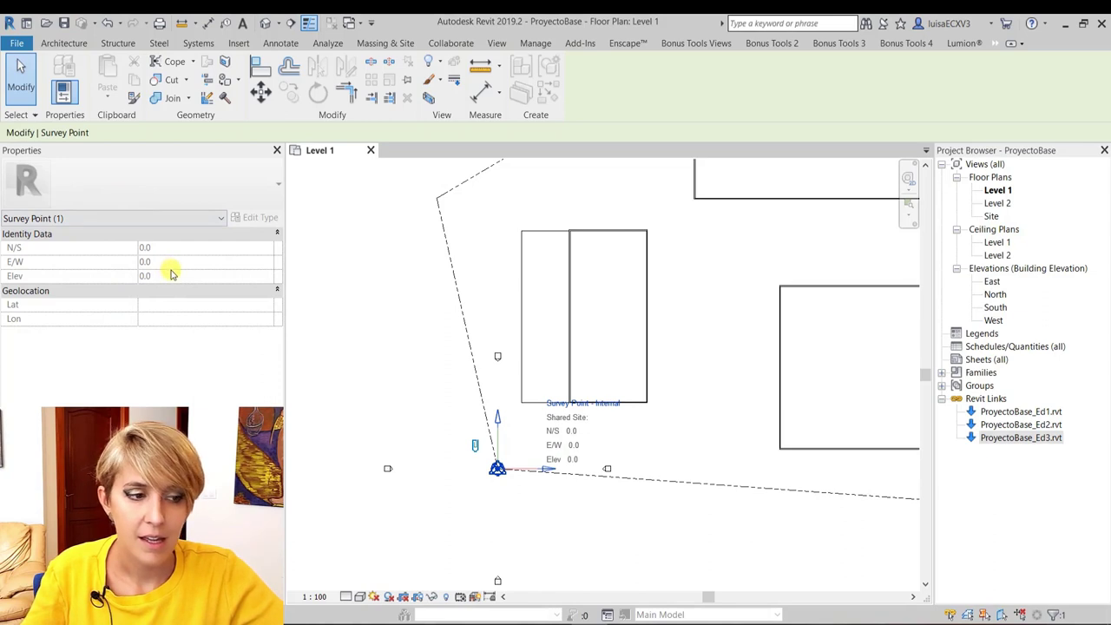
pyautogui.click(205, 248)
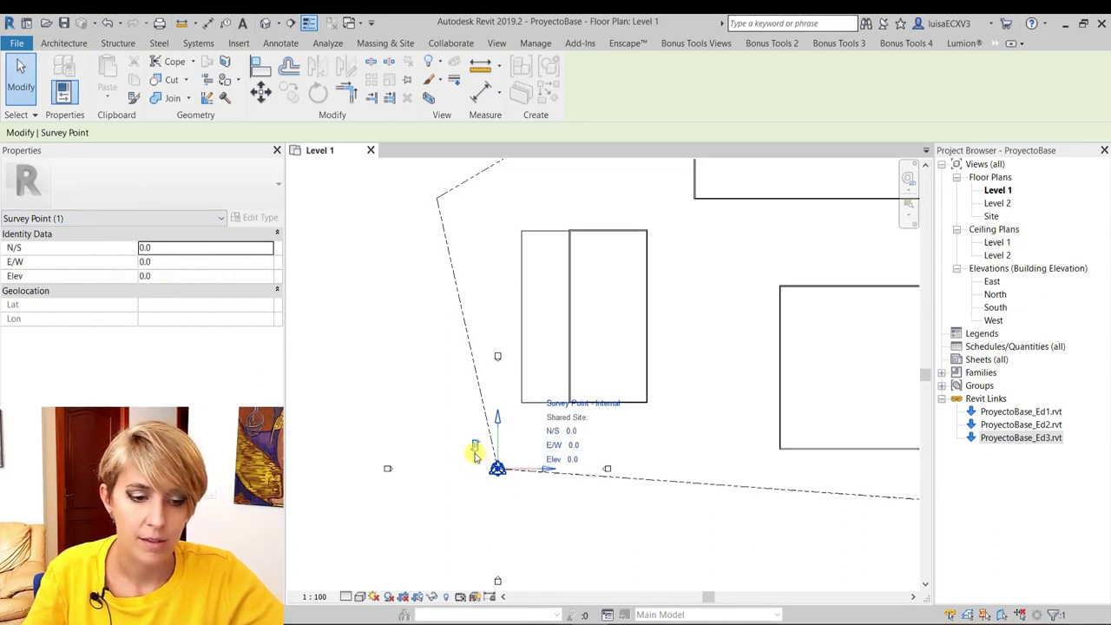
pyautogui.doubleClick(161, 247)
pyautogui.write('40')
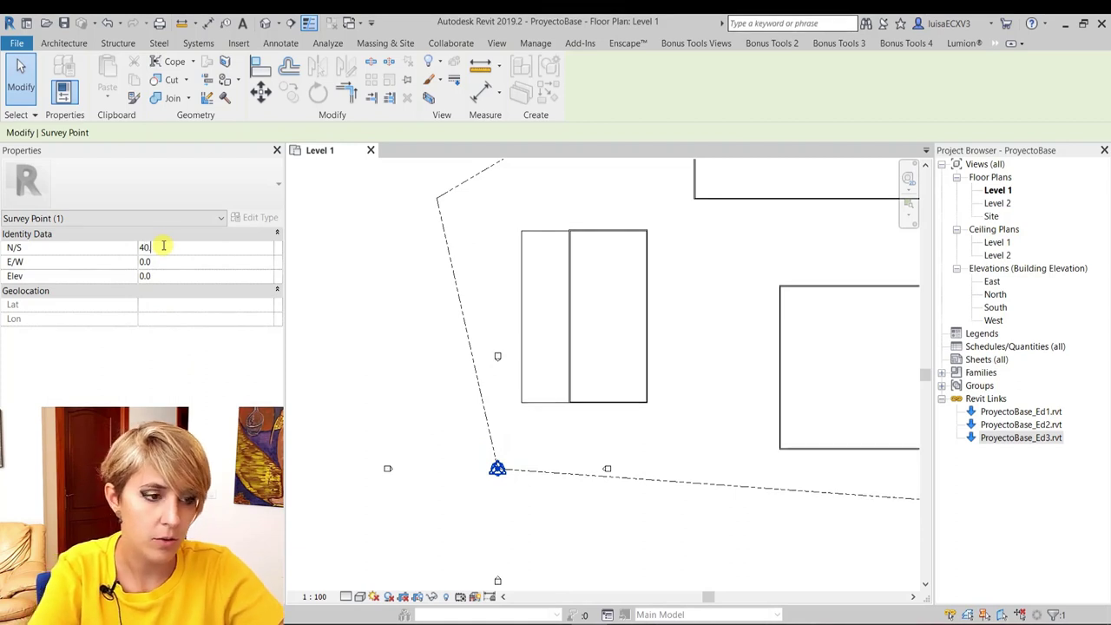
pyautogui.write('.5')
pyautogui.click(124, 264)
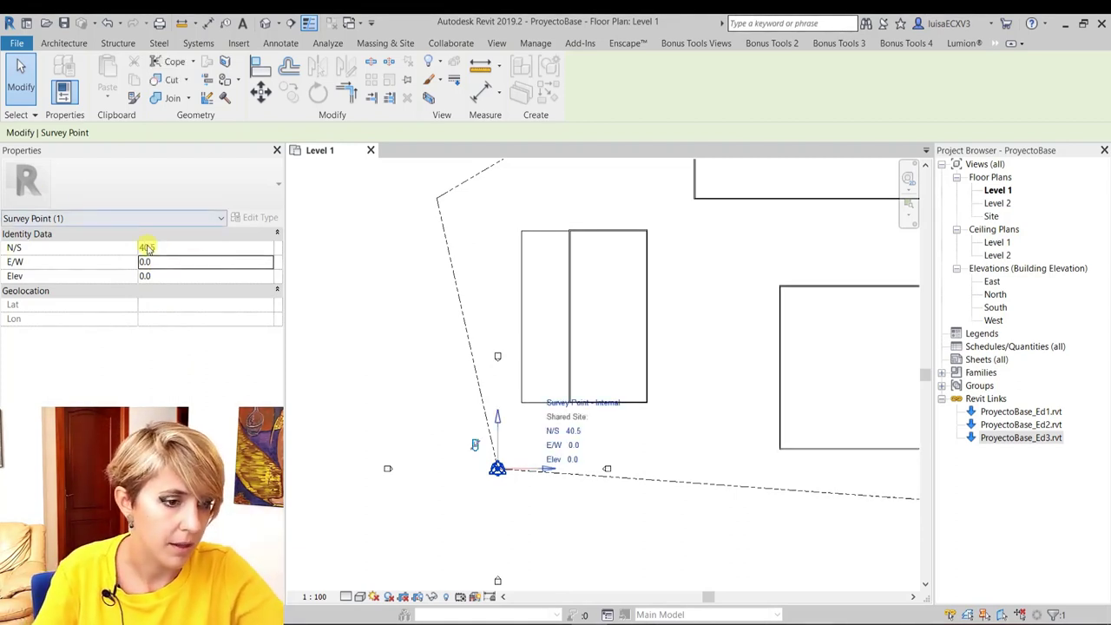
pyautogui.doubleClick(193, 262)
pyautogui.write('3.7')
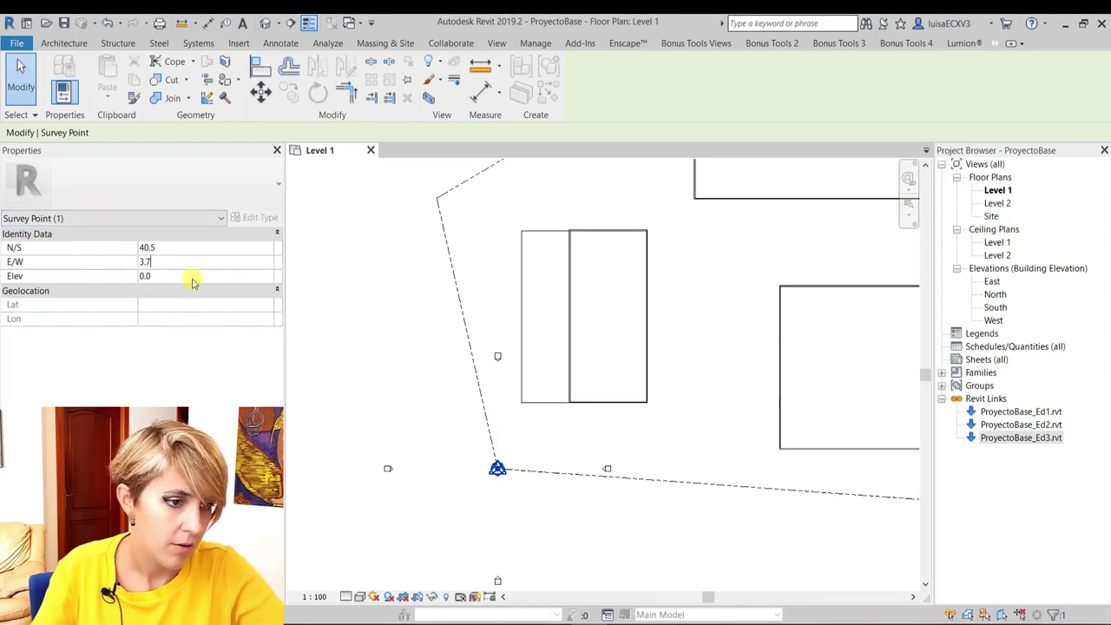
pyautogui.write('20')
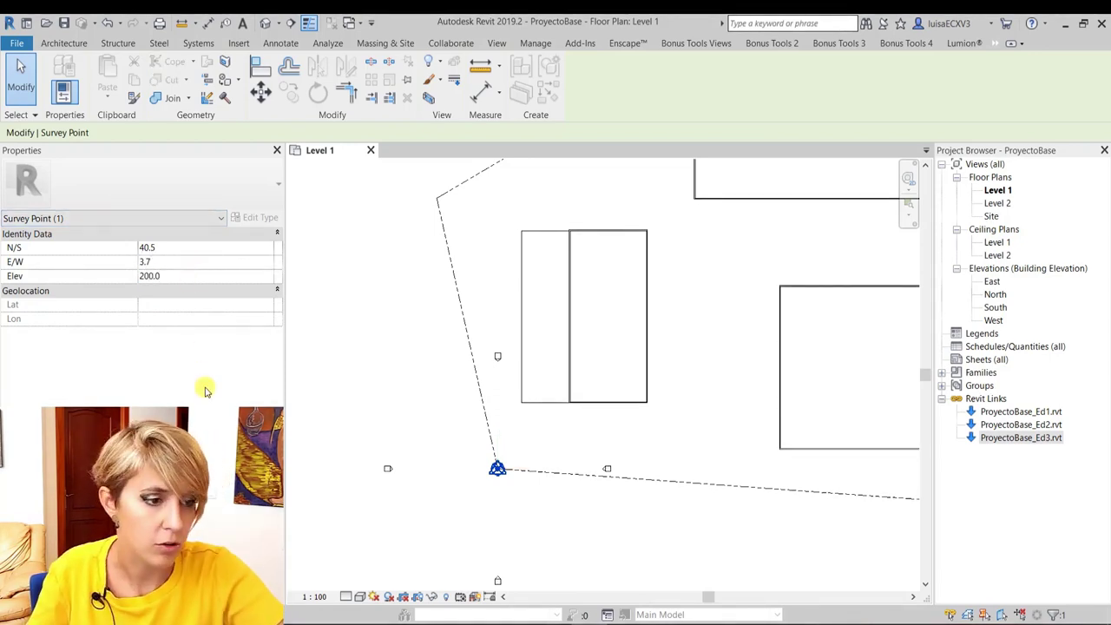
pyautogui.click(205, 276)
pyautogui.moveTo(497, 469)
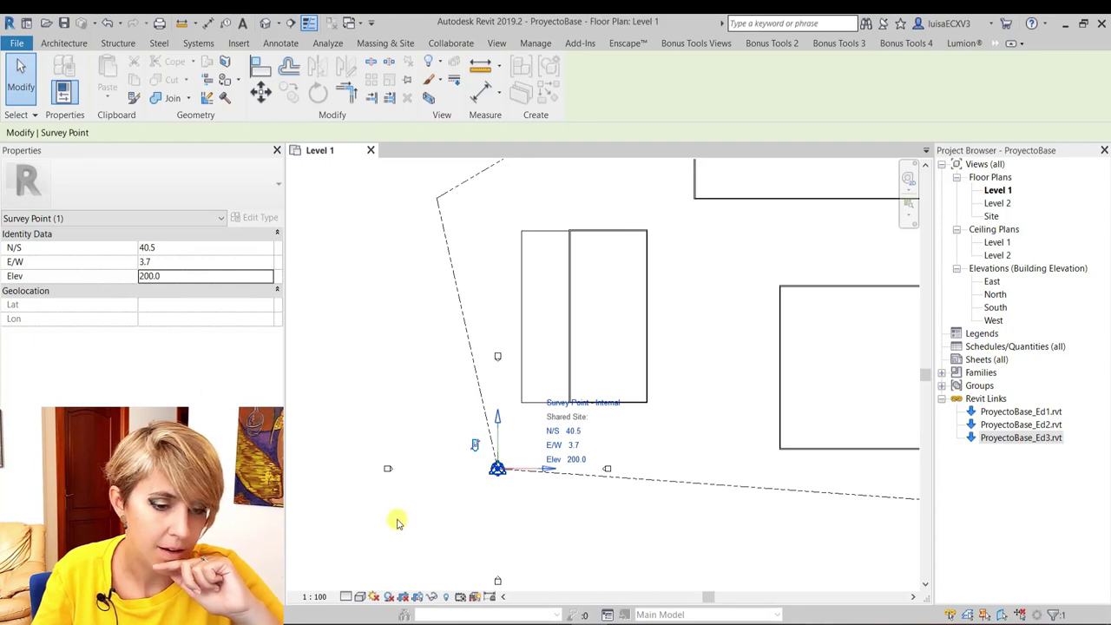
pyautogui.click(475, 448)
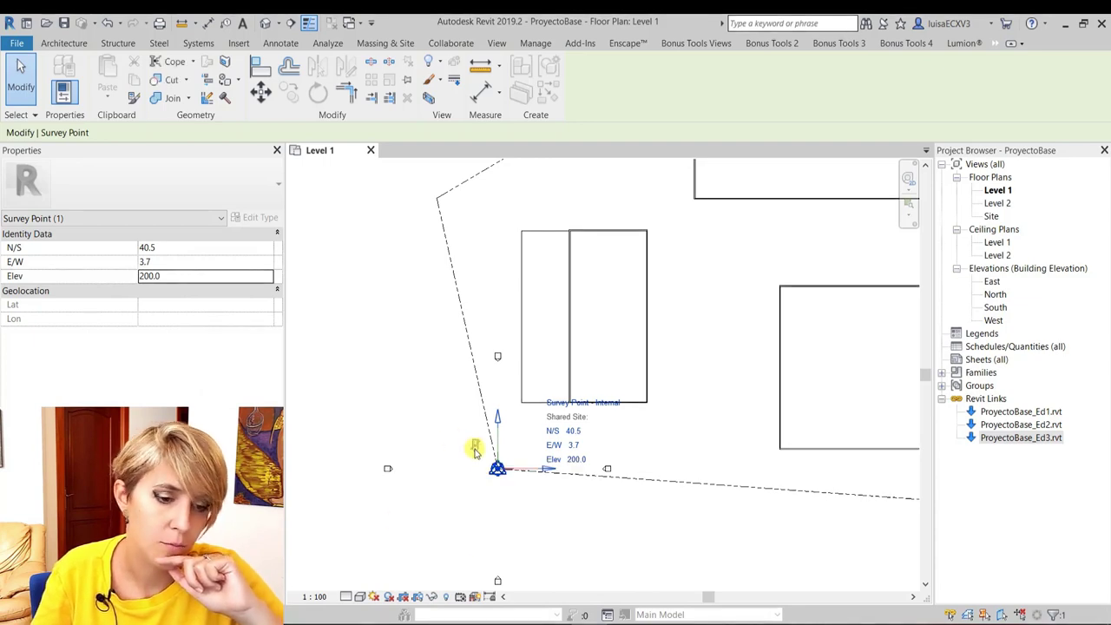
pyautogui.click(451, 527)
pyautogui.scroll(-5, 451, 521)
# Step: Select the linked models and elevation marker on Level 1 to inspect them
pyautogui.click(486, 447)
pyautogui.click(411, 486)
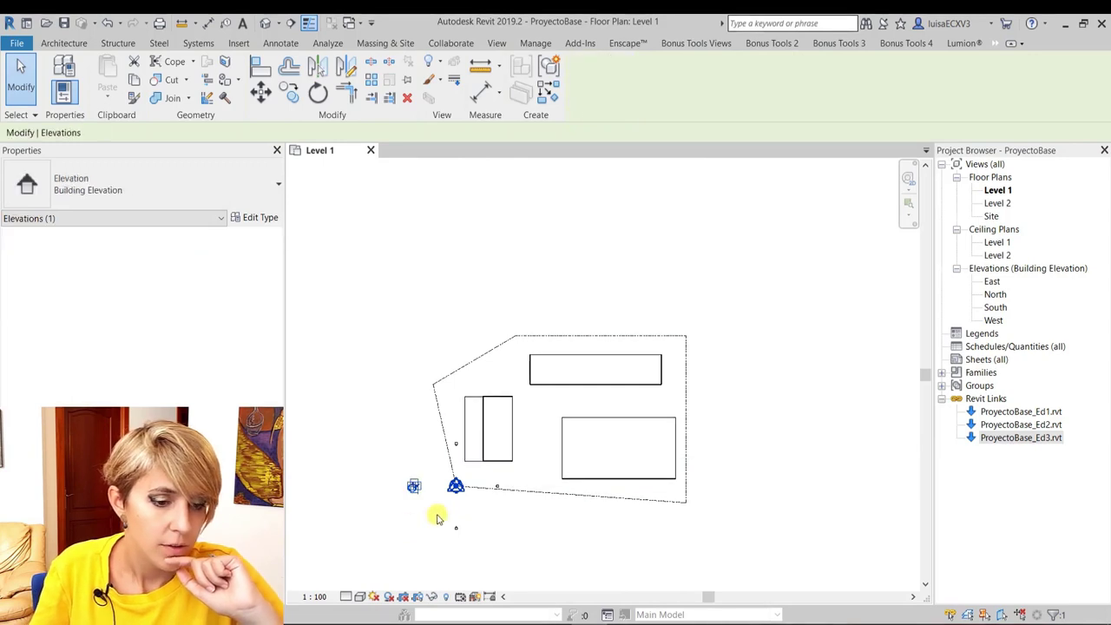
pyautogui.click(437, 518)
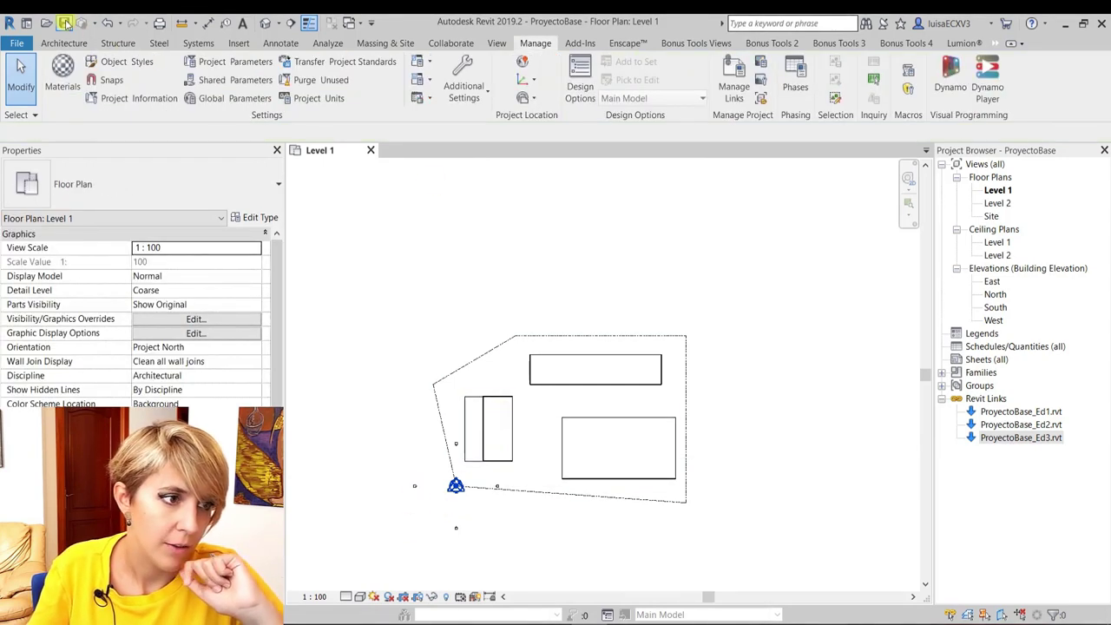
pyautogui.click(479, 414)
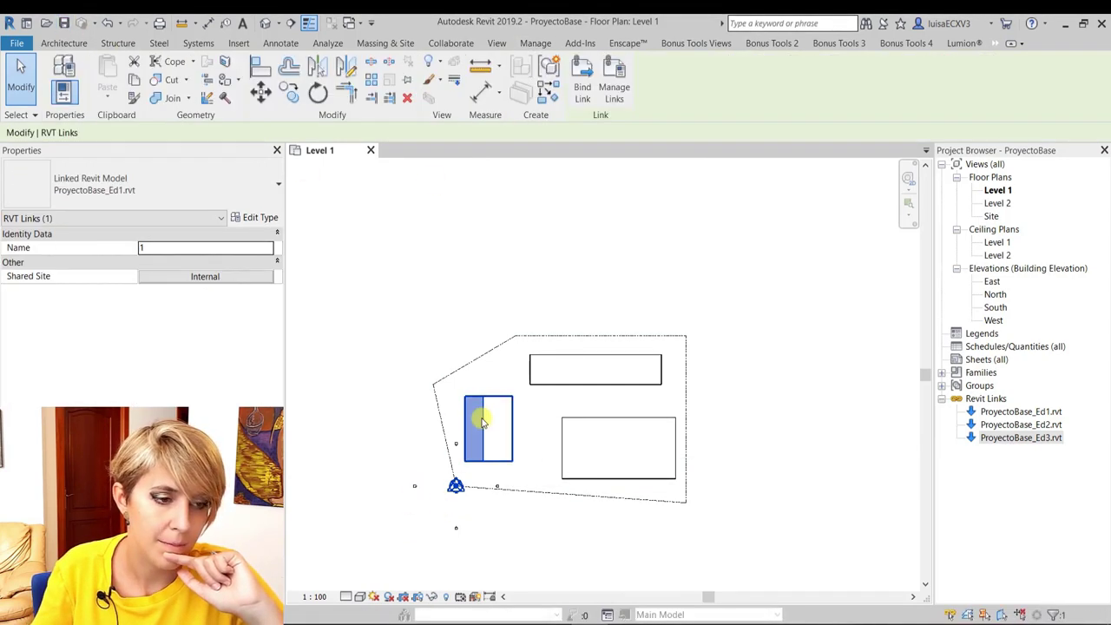
pyautogui.click(405, 470)
pyautogui.scroll(1, 651, 446)
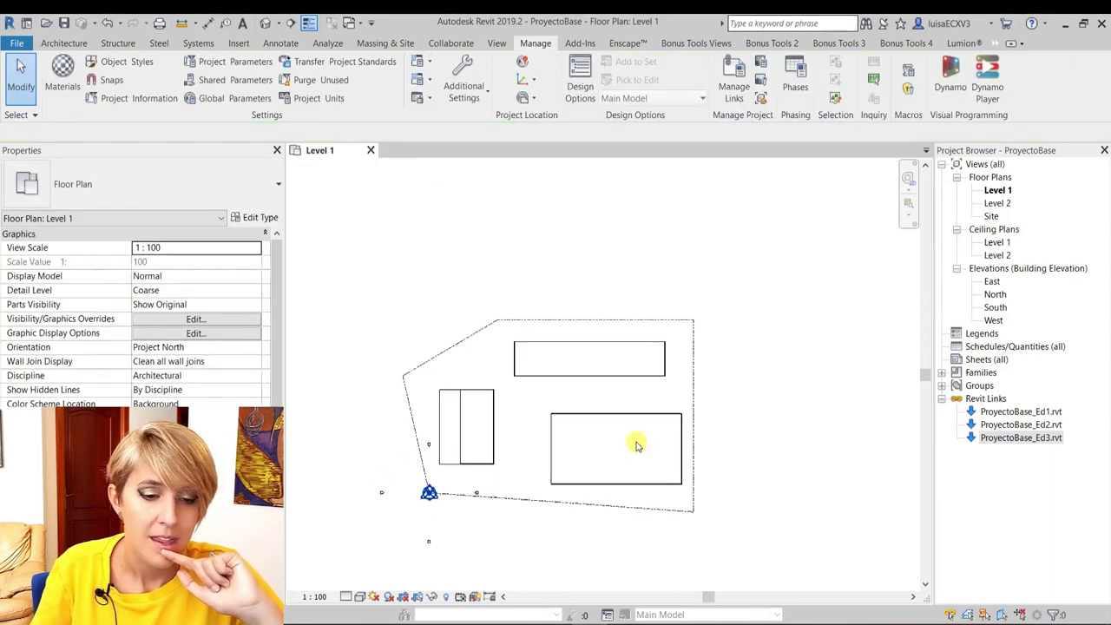
# Step: Inspect the levels in the default 3D view from the FRONT face, then open Level 2
pyautogui.click(266, 25)
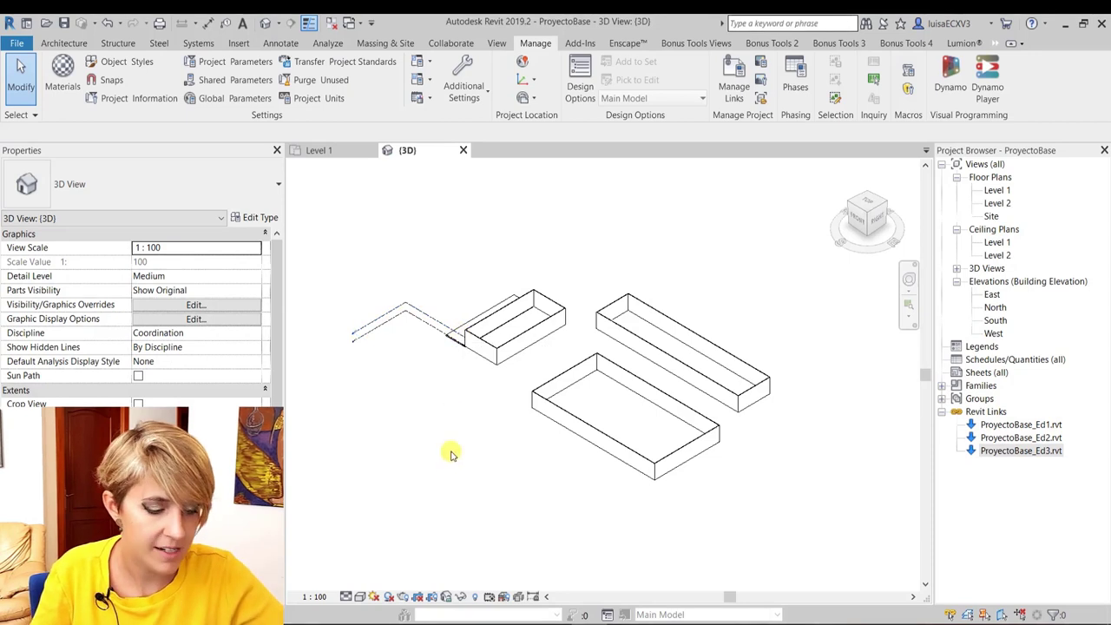
pyautogui.scroll(-1, 451, 454)
pyautogui.rightClick(508, 328)
pyautogui.press('Escape')
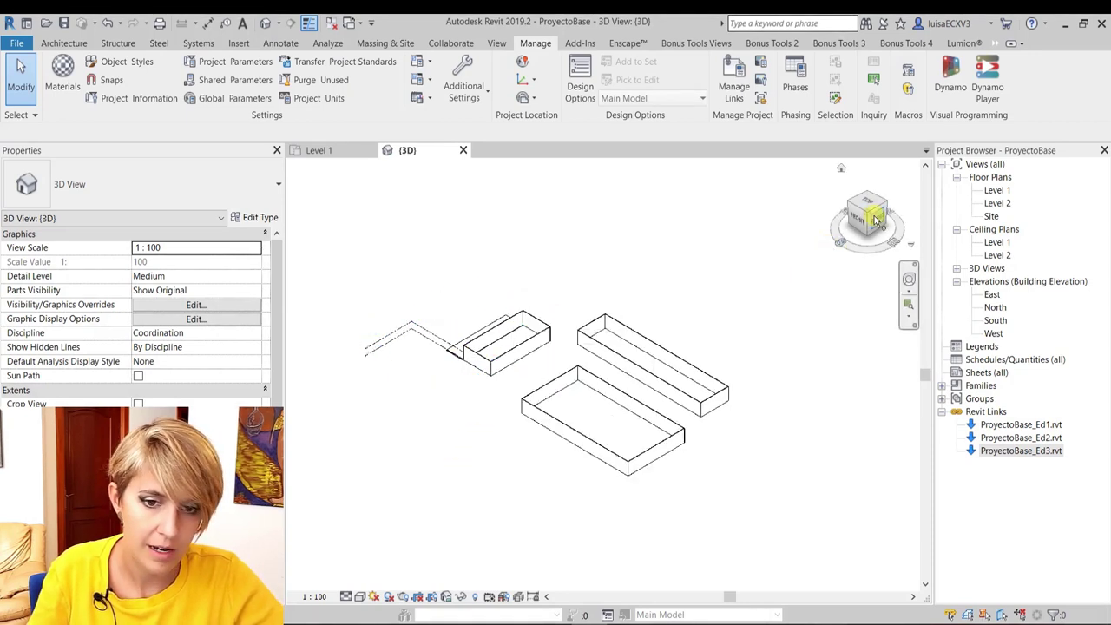
pyautogui.click(858, 218)
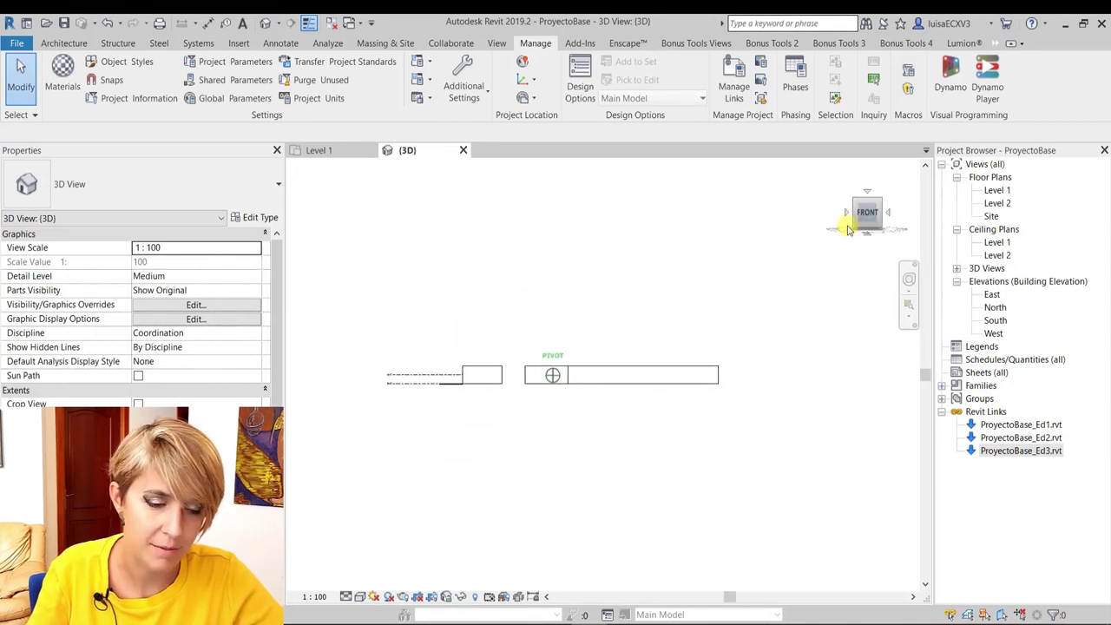
pyautogui.scroll(3, 360, 373)
pyautogui.scroll(2, 454, 396)
pyautogui.scroll(1, 477, 422)
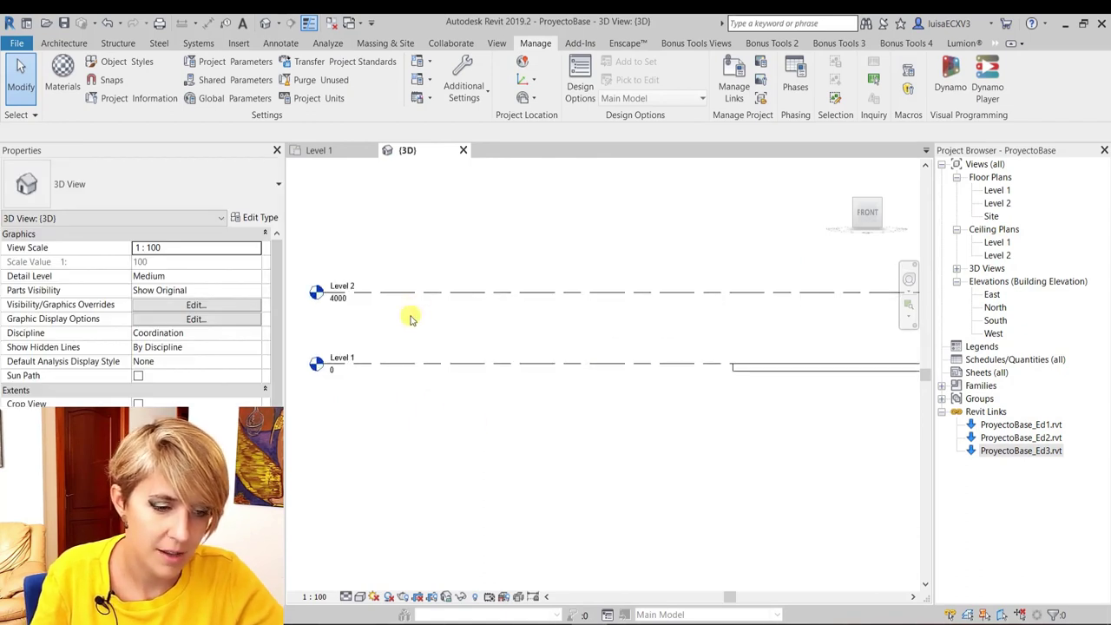
pyautogui.scroll(-1, 355, 365)
pyautogui.scroll(-2, 315, 385)
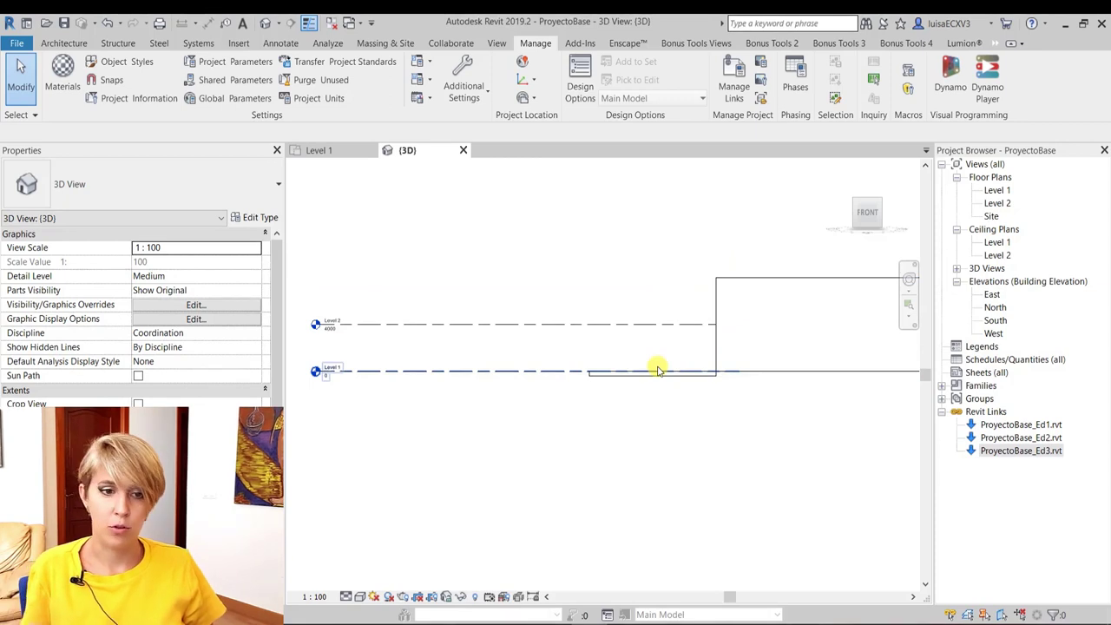
pyautogui.doubleClick(412, 324)
pyautogui.scroll(-1, 412, 327)
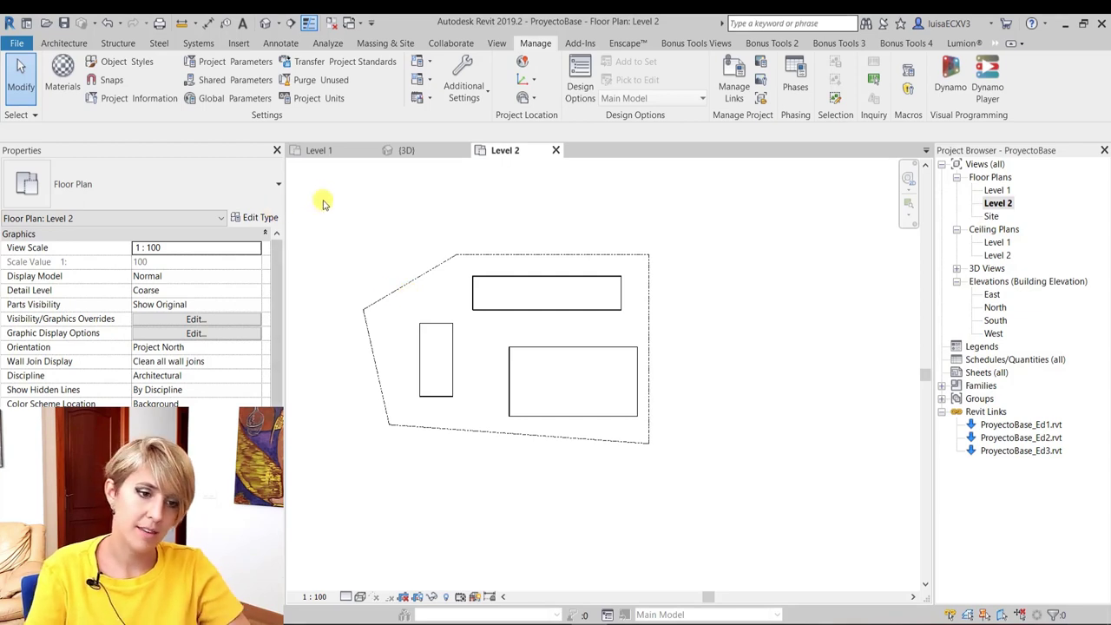
# Step: Window-select all elements in the Level 1 floor plan
pyautogui.moveTo(323, 201); pyautogui.dragTo(724, 503)
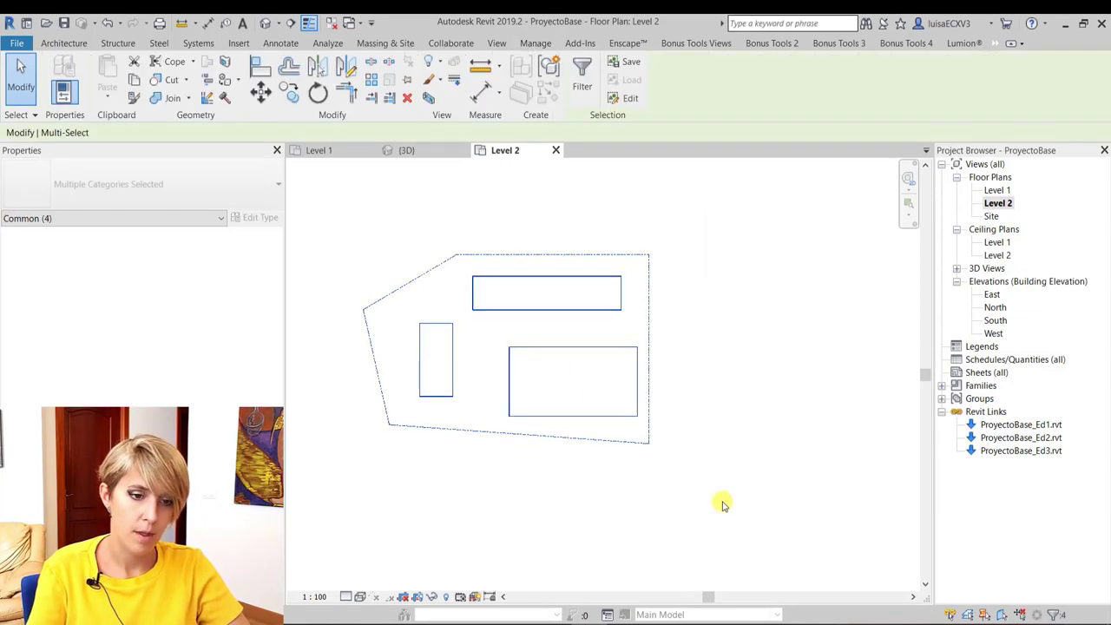
pyautogui.doubleClick(996, 190)
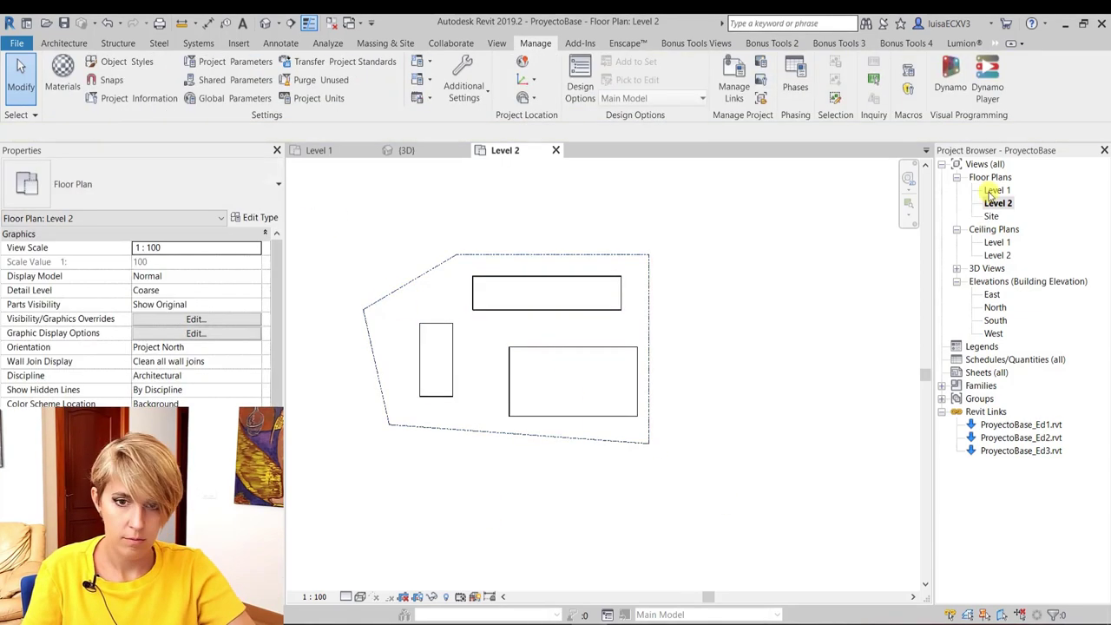
pyautogui.moveTo(429, 268); pyautogui.dragTo(754, 532)
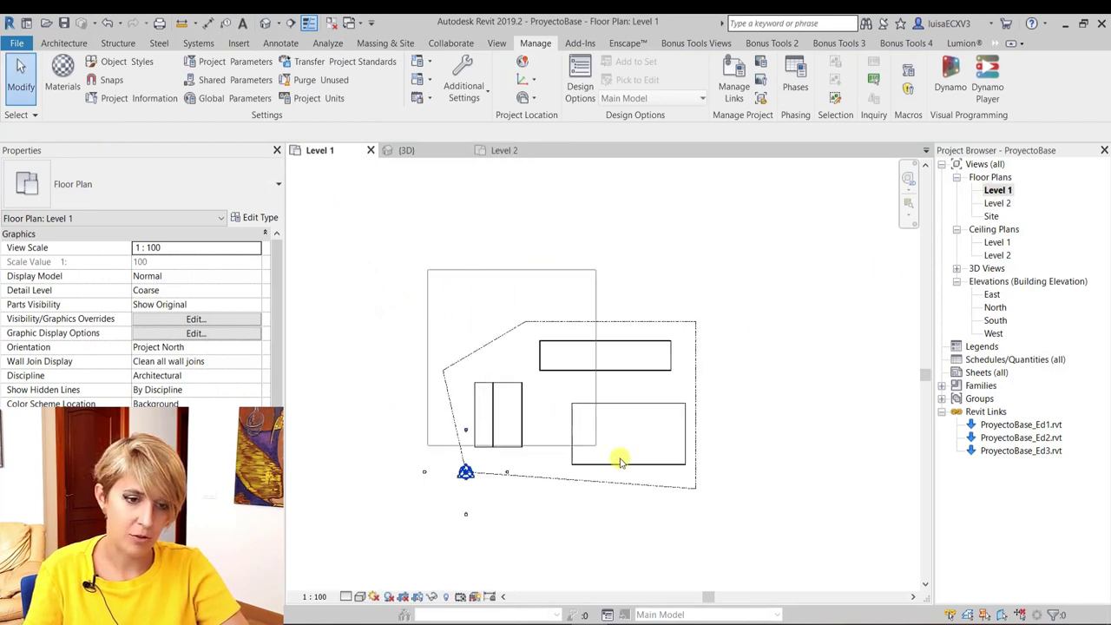
pyautogui.scroll(2, 506, 534)
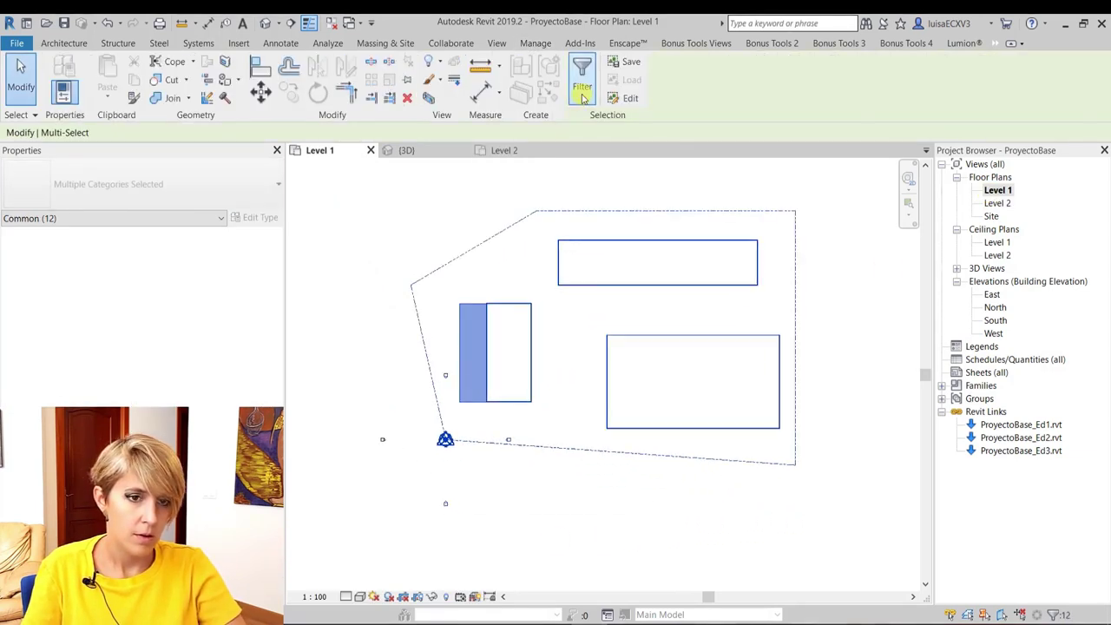
# Step: Filter the selection down to only Property Lines and RVT Links
pyautogui.click(582, 74)
pyautogui.click(434, 255)
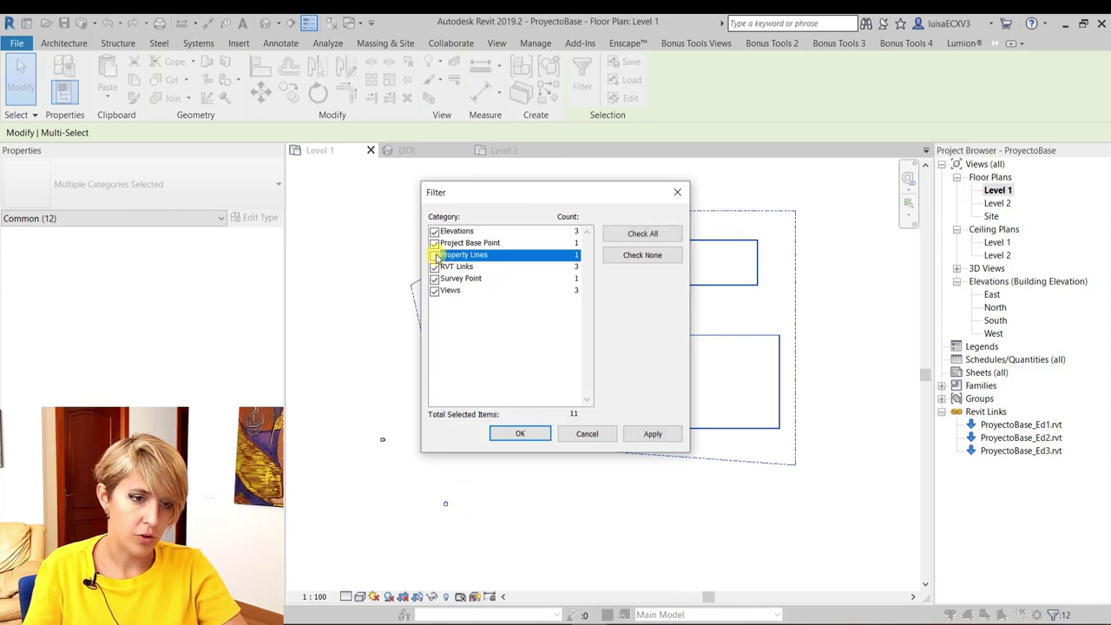
pyautogui.click(435, 243)
pyautogui.click(434, 278)
pyautogui.click(434, 290)
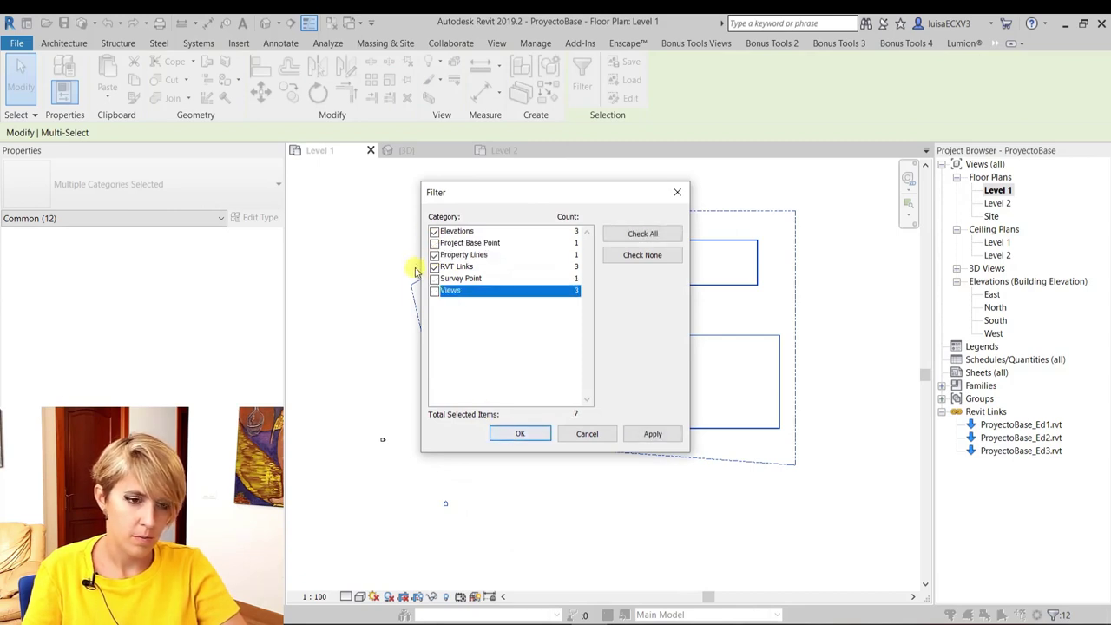
pyautogui.click(435, 232)
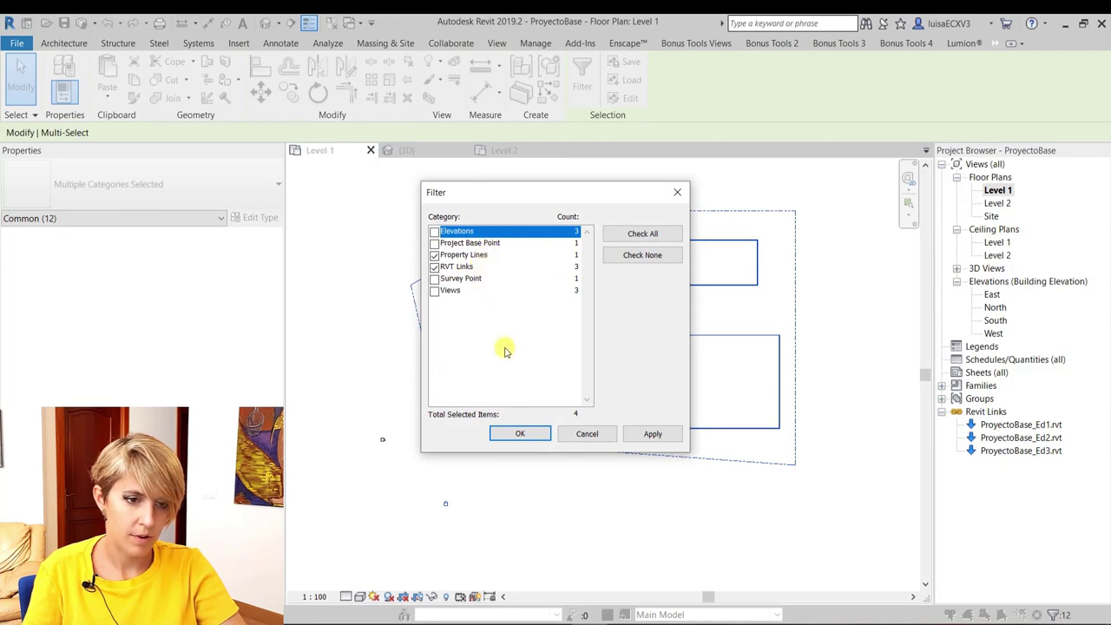
pyautogui.click(519, 434)
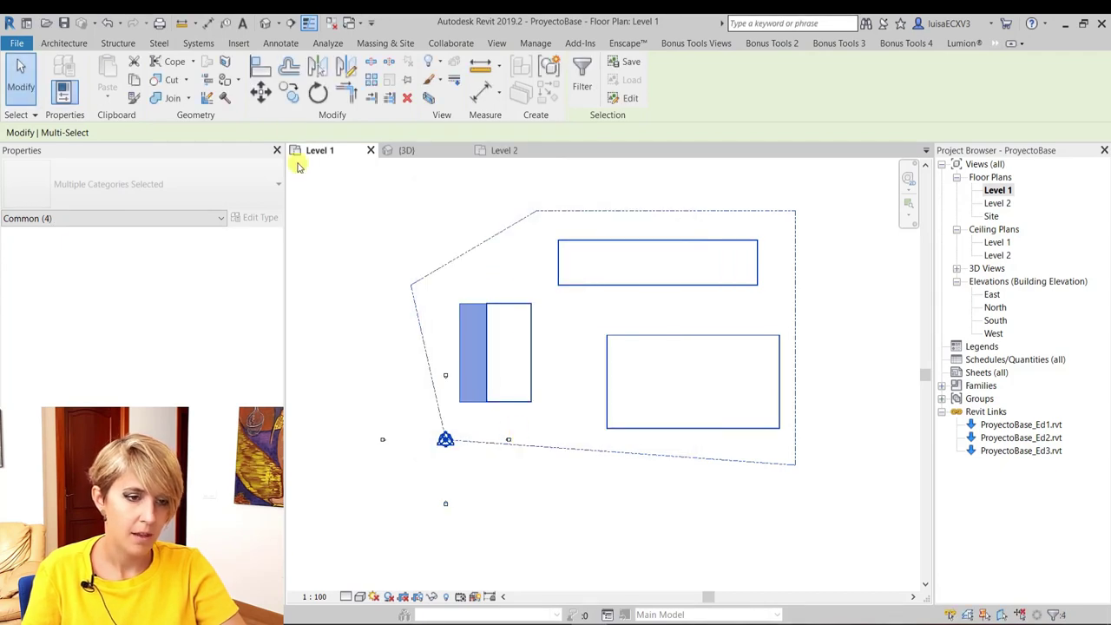
pyautogui.press('r')
pyautogui.press('o')
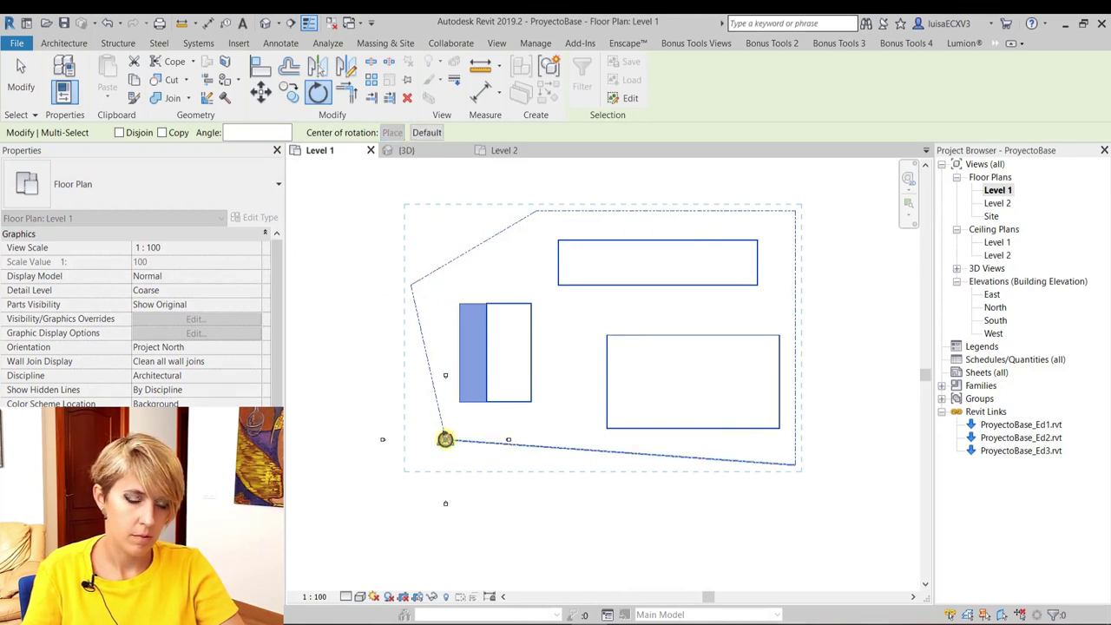
# Step: Rotate the property line and linked models 90° about the survey-point corner
pyautogui.click(444, 439)
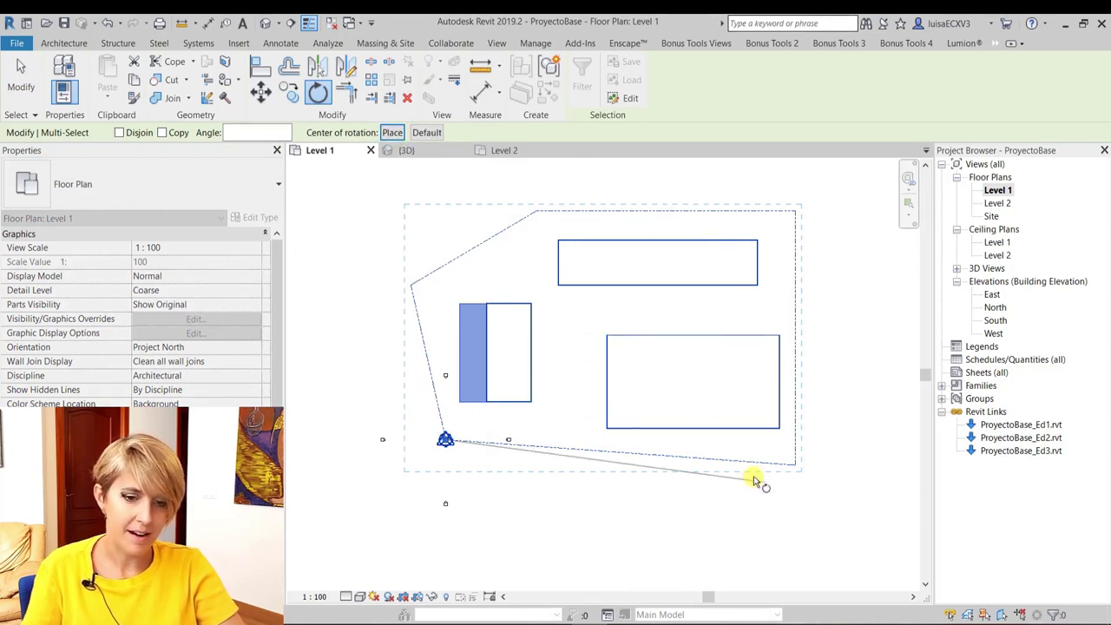
pyautogui.click(793, 463)
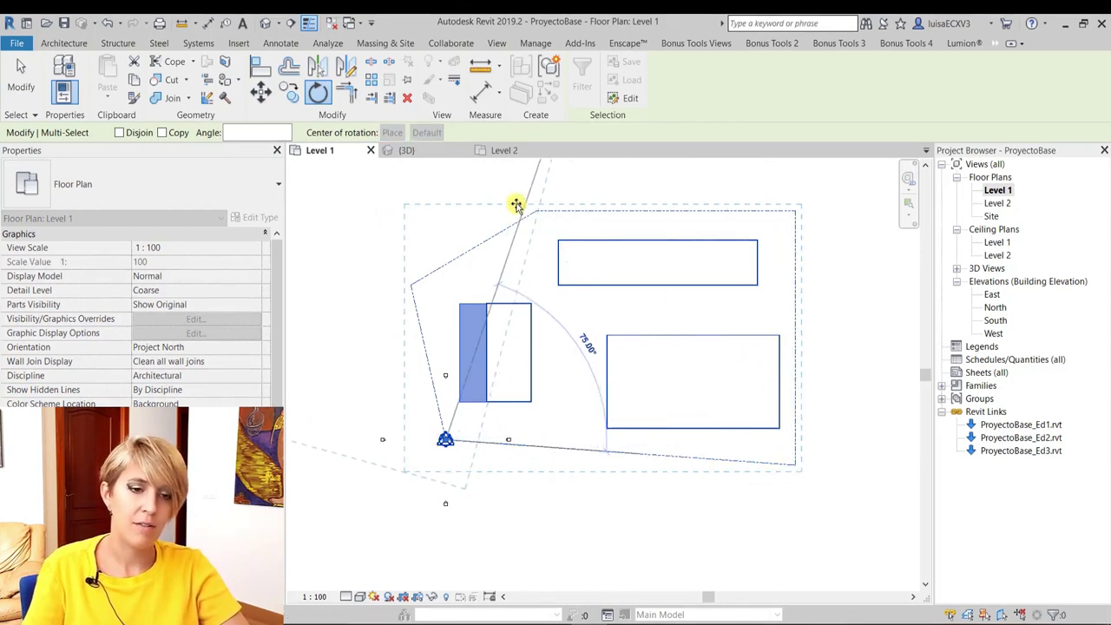
pyautogui.click(476, 174)
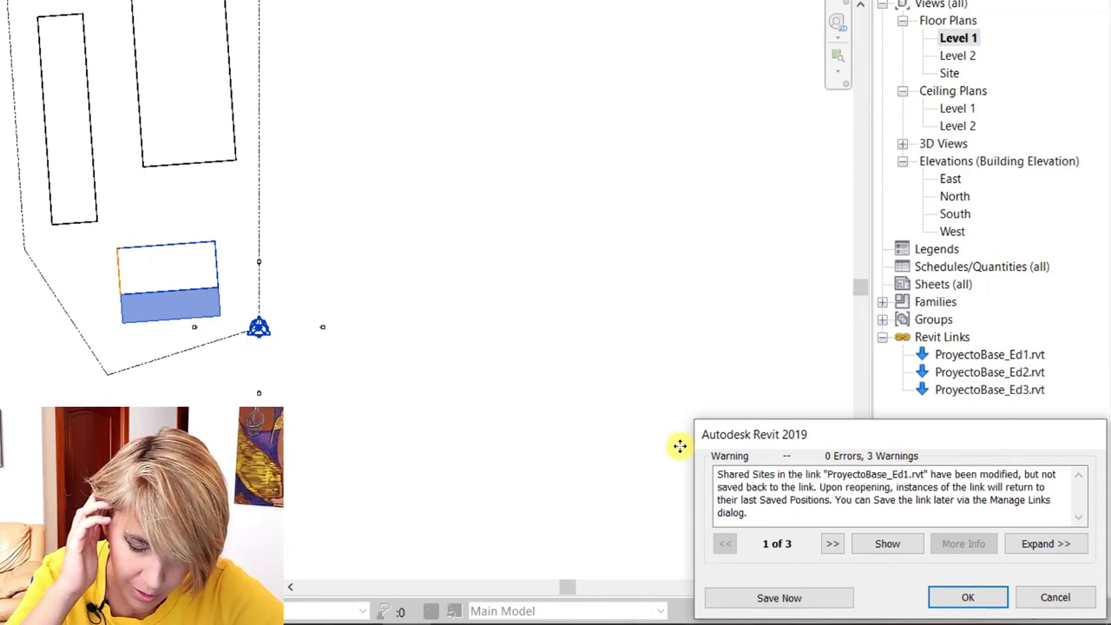
# Step: Save the modified shared positions to the links with Save Now in the warning
pyautogui.moveTo(819, 487); pyautogui.dragTo(834, 511)
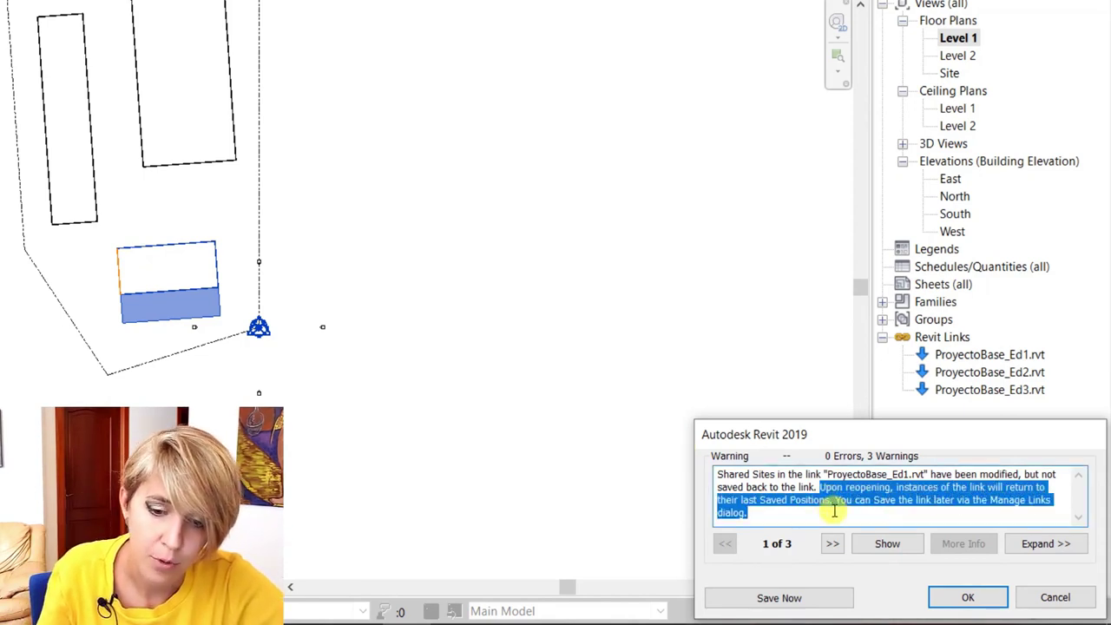
pyautogui.click(835, 507)
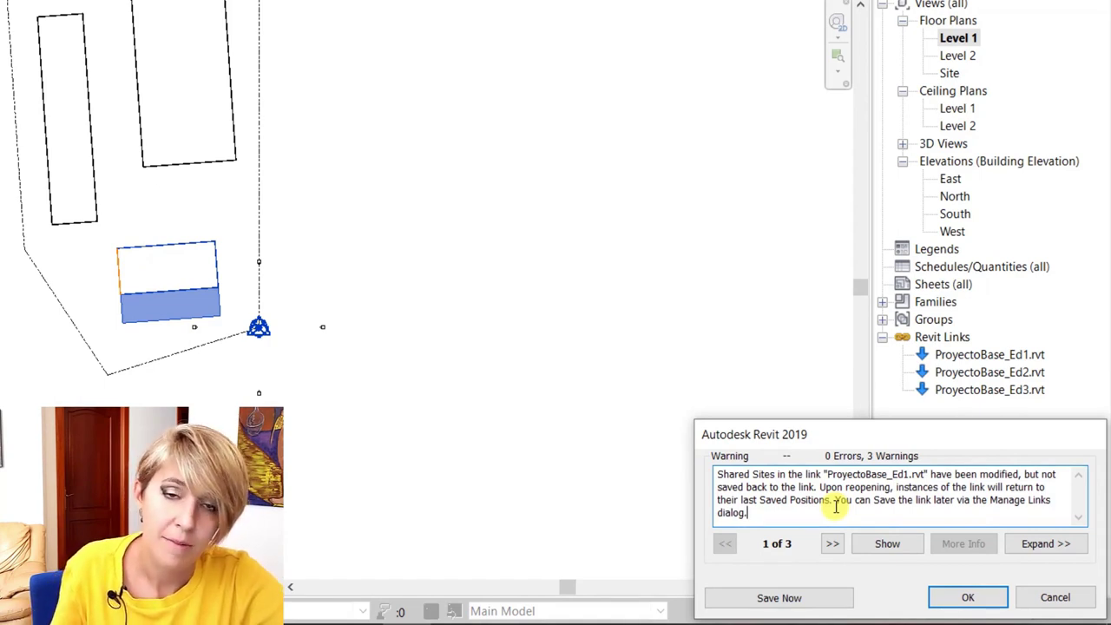
pyautogui.click(811, 599)
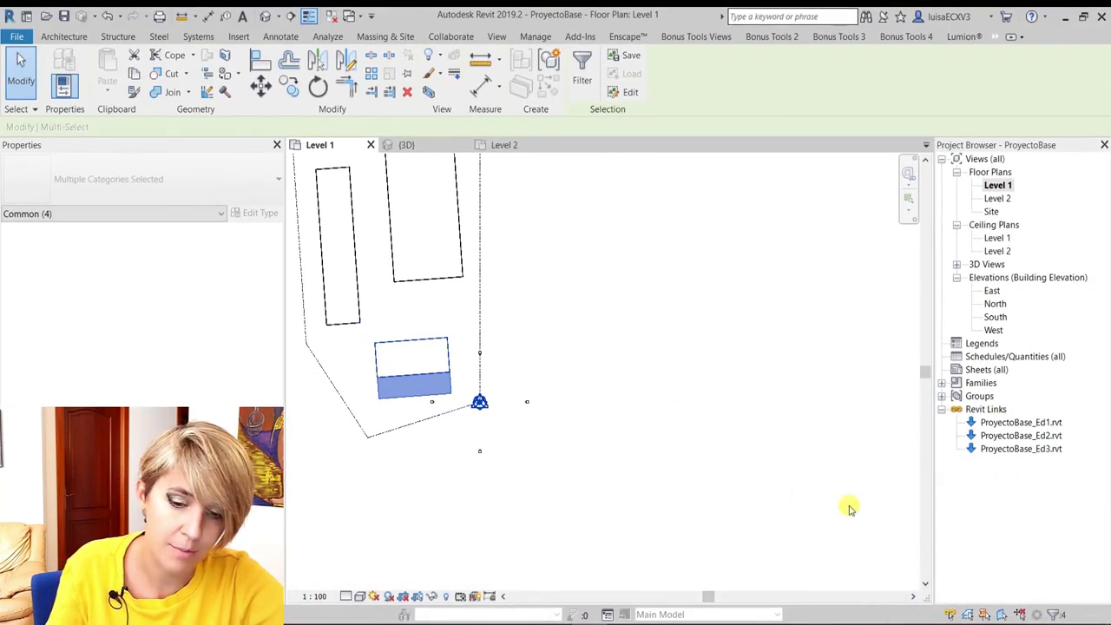
# Step: Select the ProyectoBase_Ed1 link to check its properties
pyautogui.press('Escape')
pyautogui.click(386, 373)
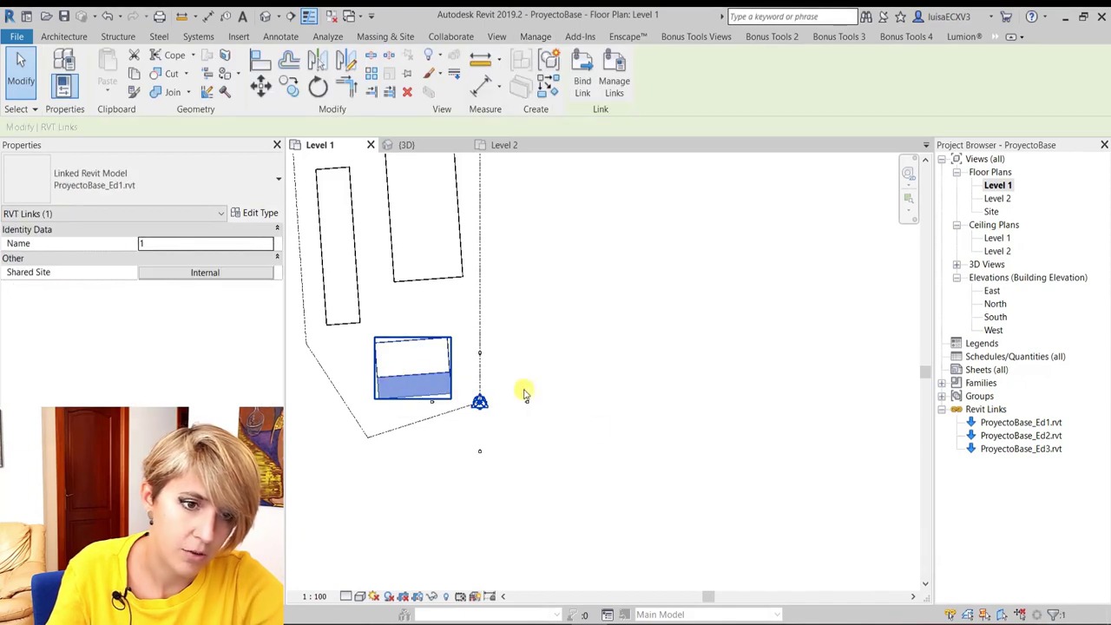
pyautogui.scroll(-1, 597, 419)
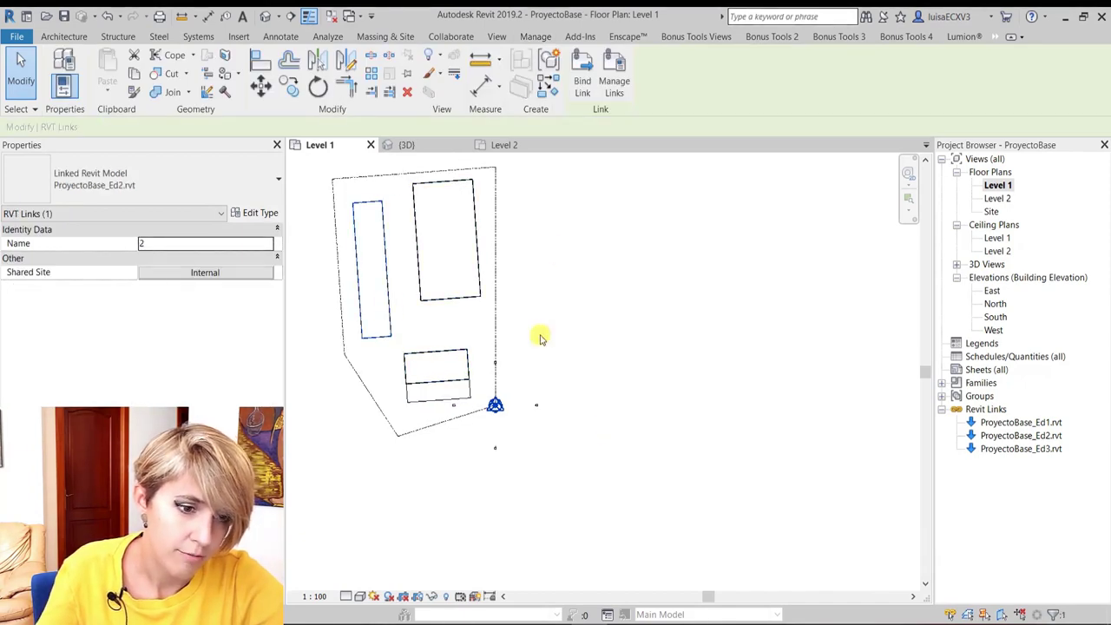
pyautogui.press('Escape')
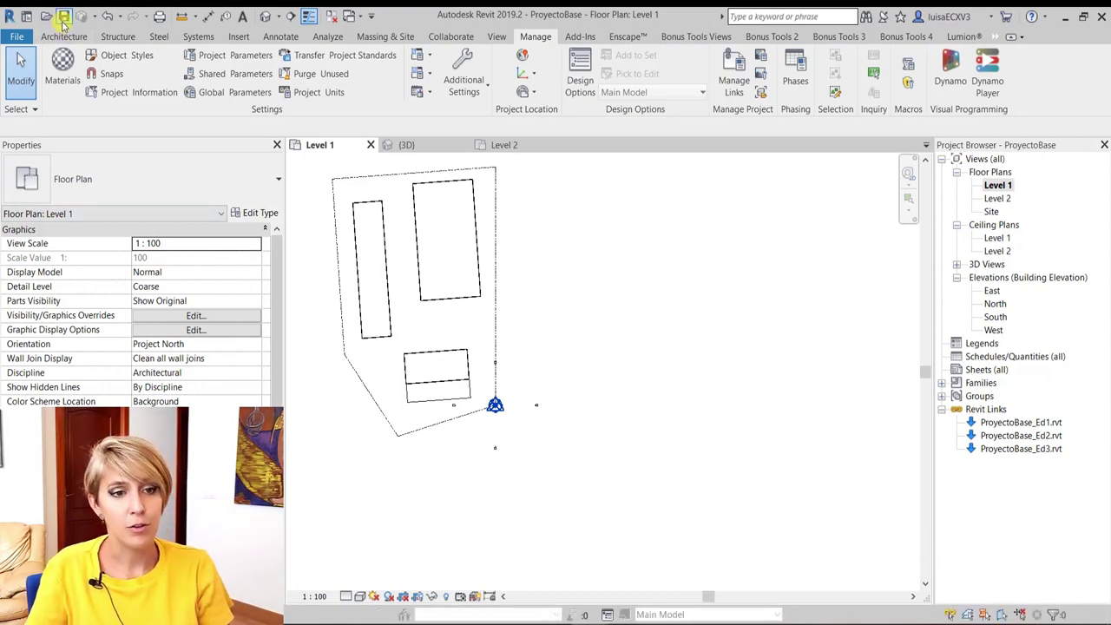
# Step: Check the other linked models, including ProyectoBase_Ed2, then close the project
pyautogui.click(414, 252)
pyautogui.click(382, 271)
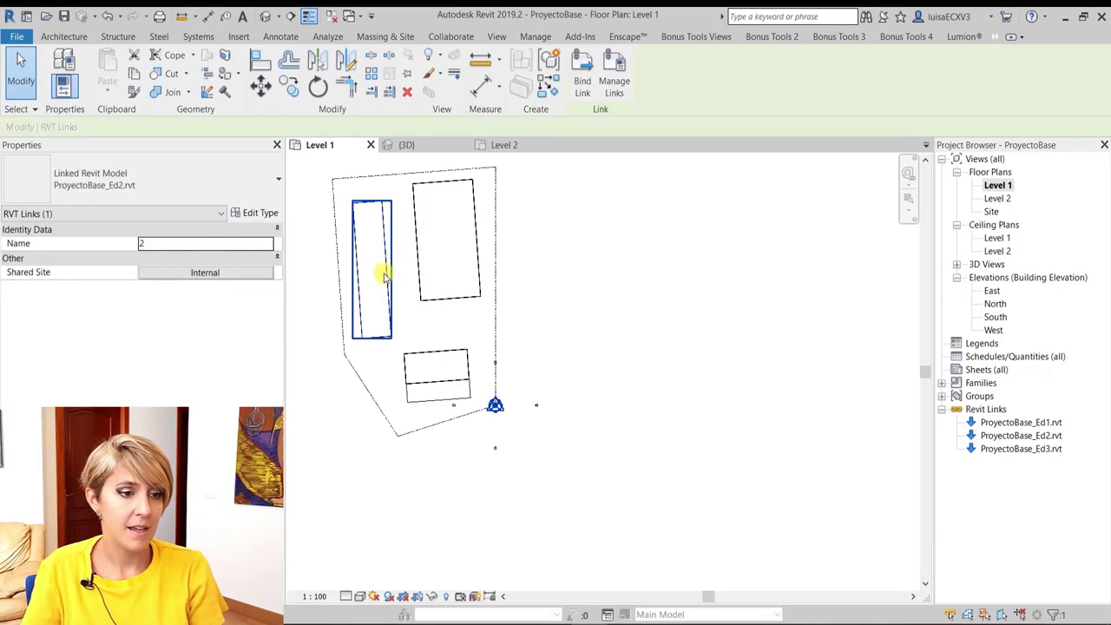
pyautogui.click(409, 356)
pyautogui.click(508, 342)
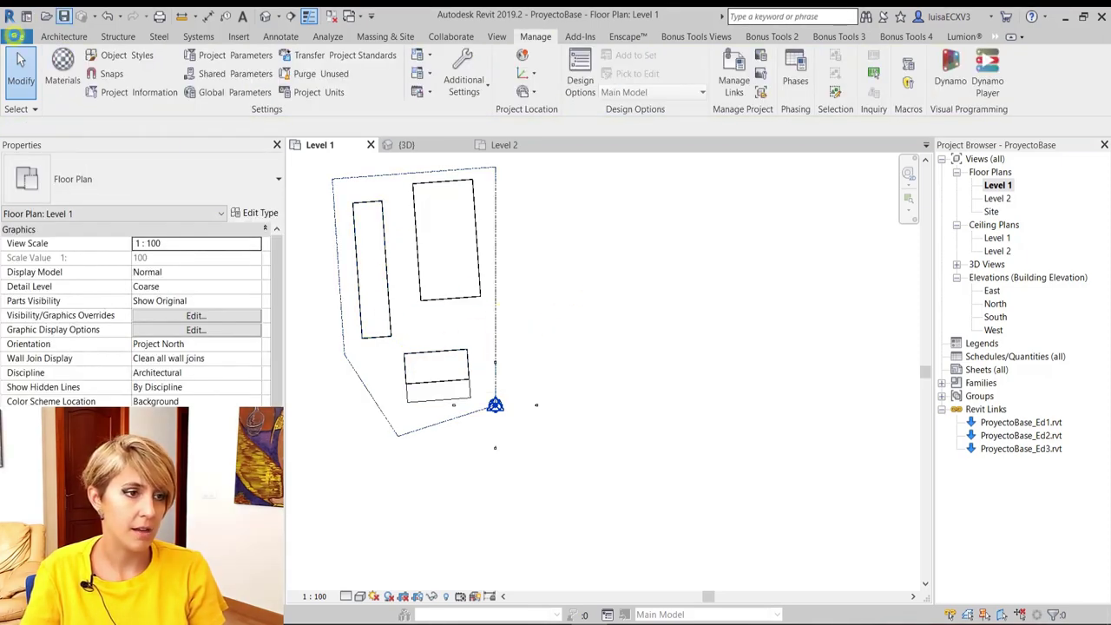
pyautogui.click(16, 37)
pyautogui.click(45, 367)
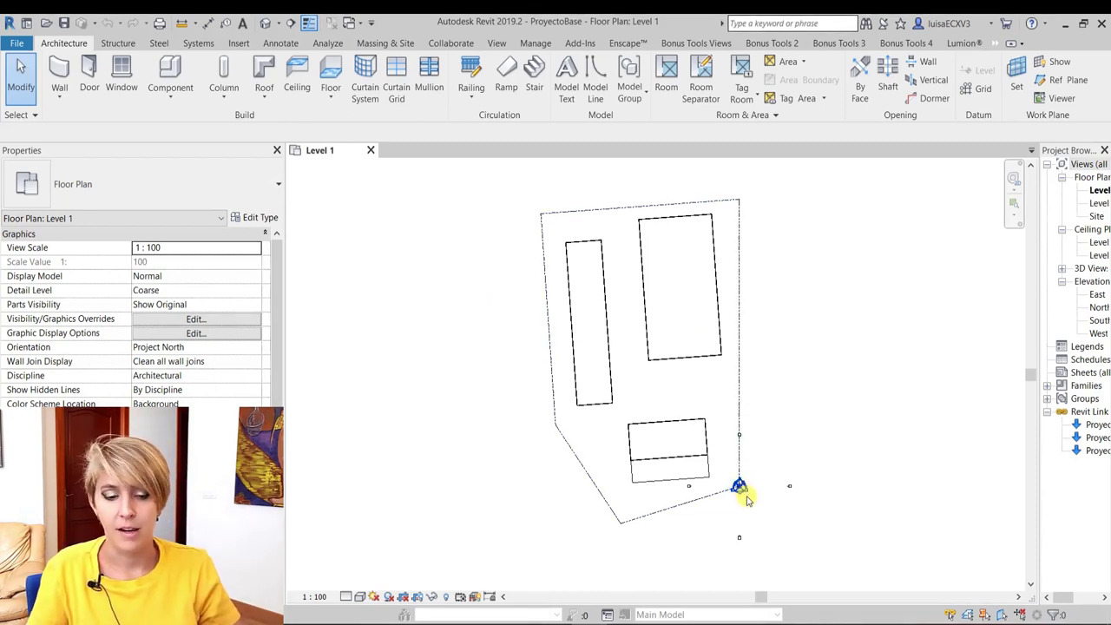
pyautogui.scroll(5, 744, 521)
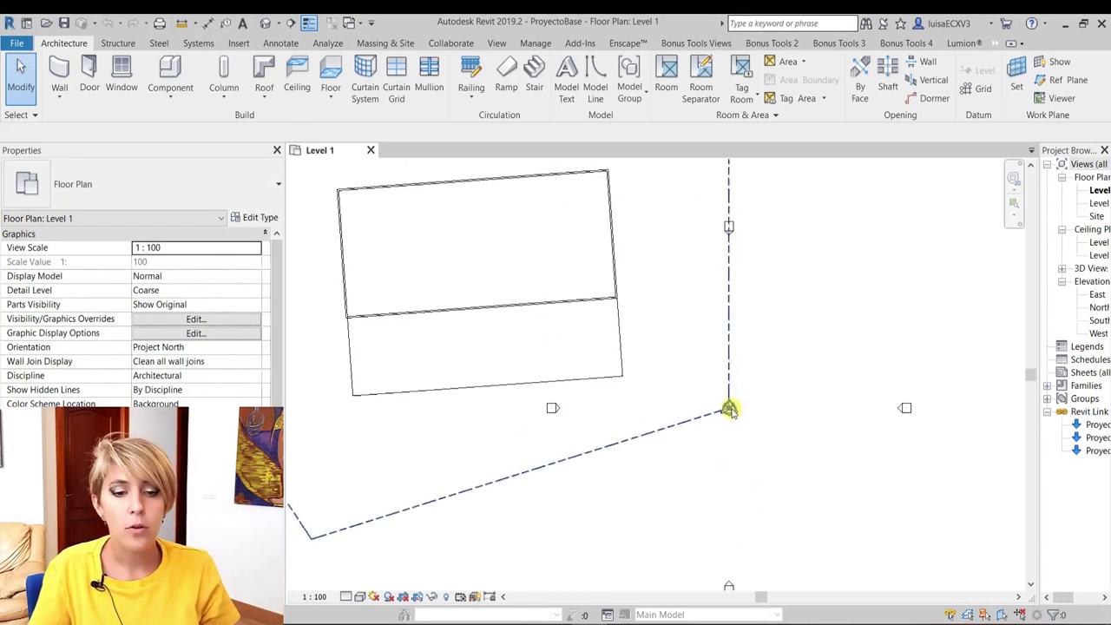
pyautogui.scroll(-6, 579, 339)
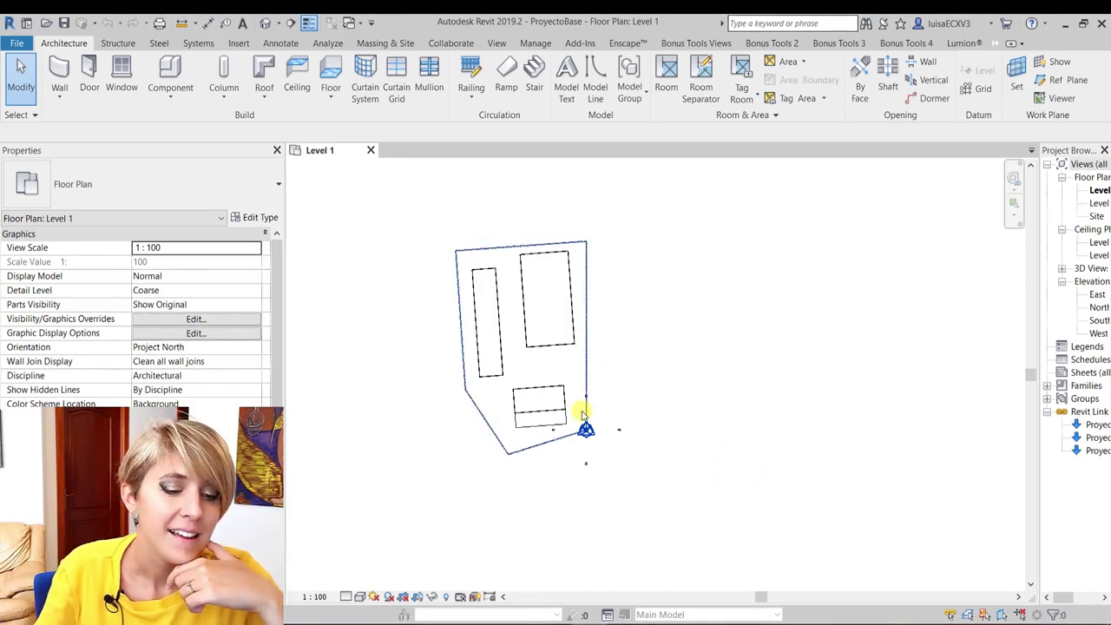
pyautogui.click(497, 43)
pyautogui.click(254, 337)
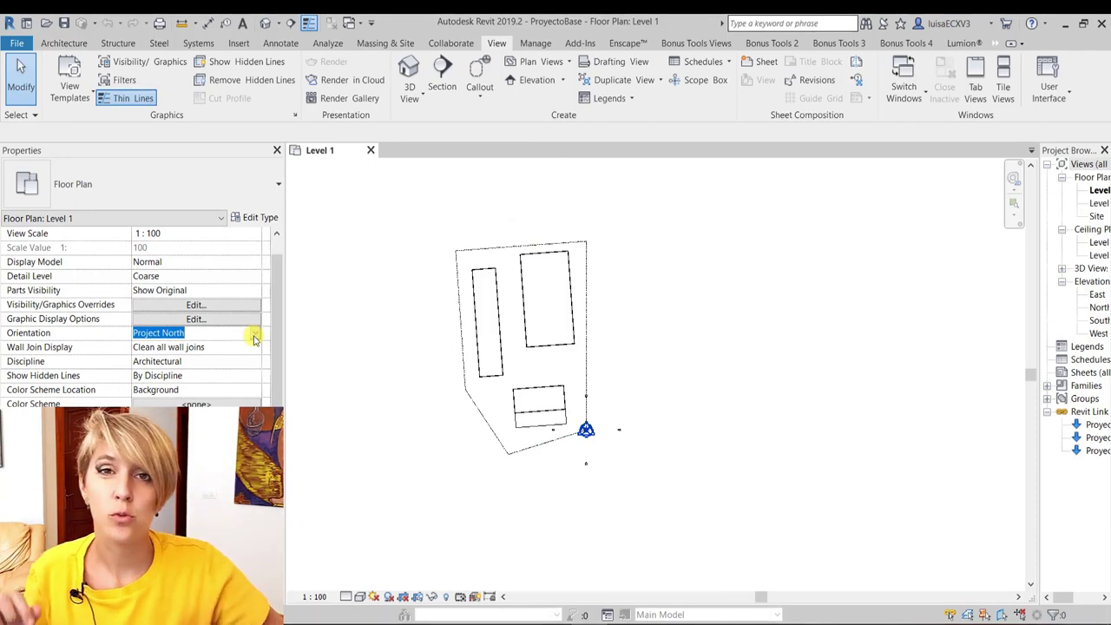
pyautogui.click(254, 335)
pyautogui.click(217, 360)
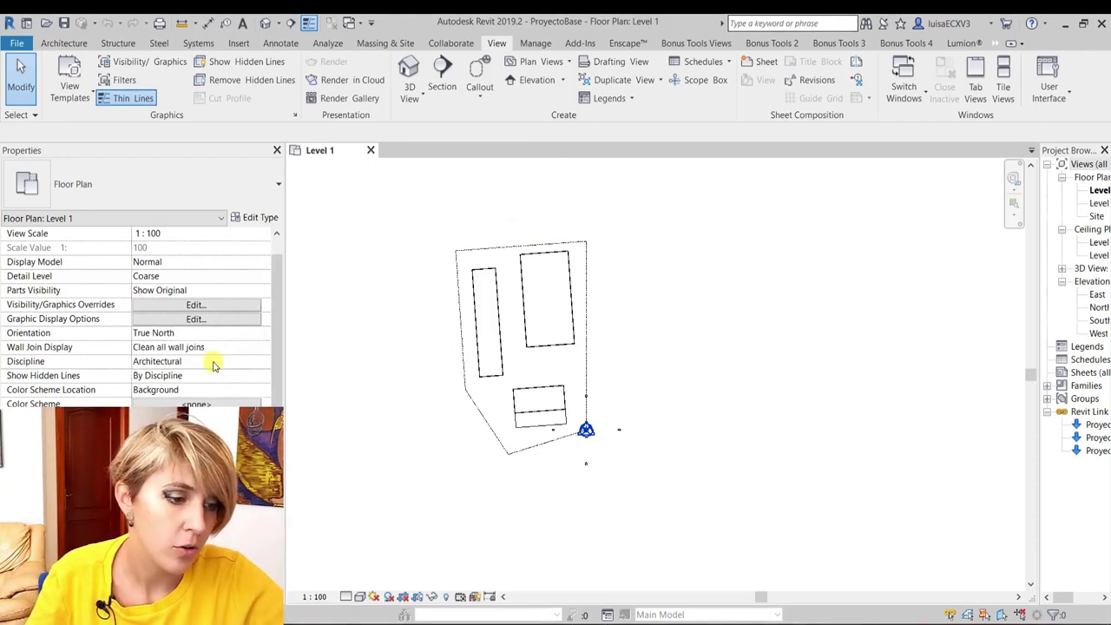
pyautogui.click(254, 335)
pyautogui.click(237, 347)
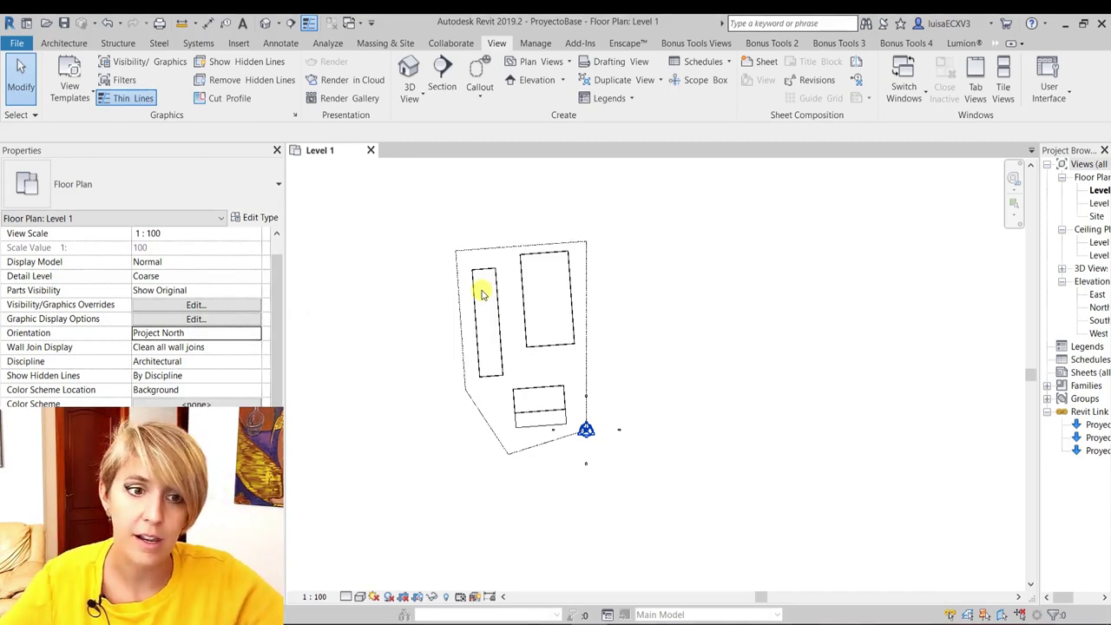
# Step: Rotate Project North 90° clockwise
pyautogui.click(536, 42)
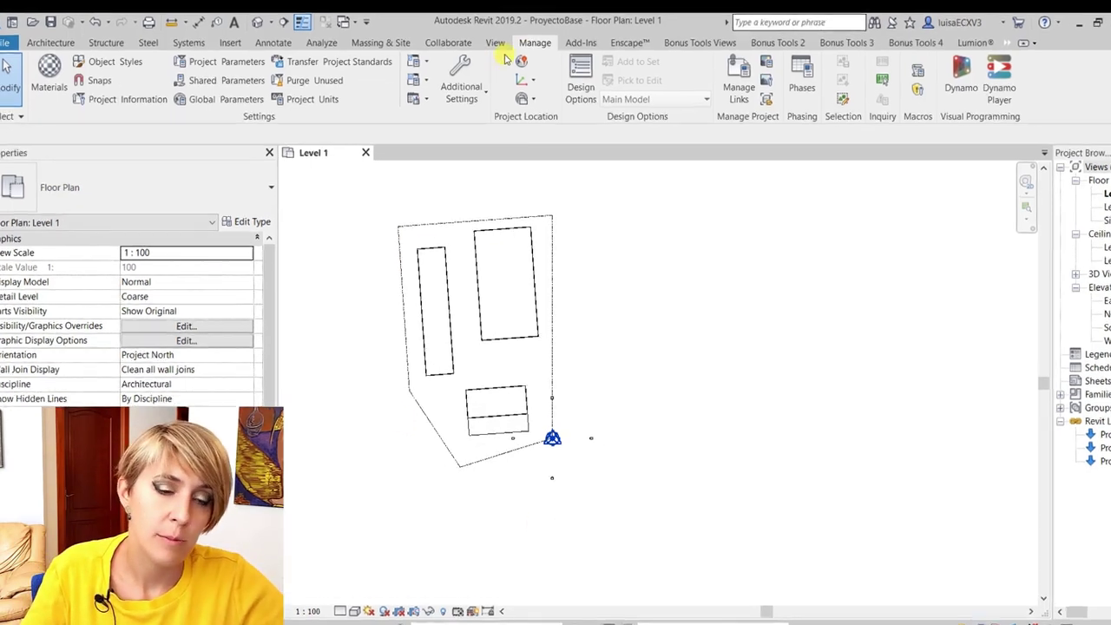
pyautogui.click(528, 110)
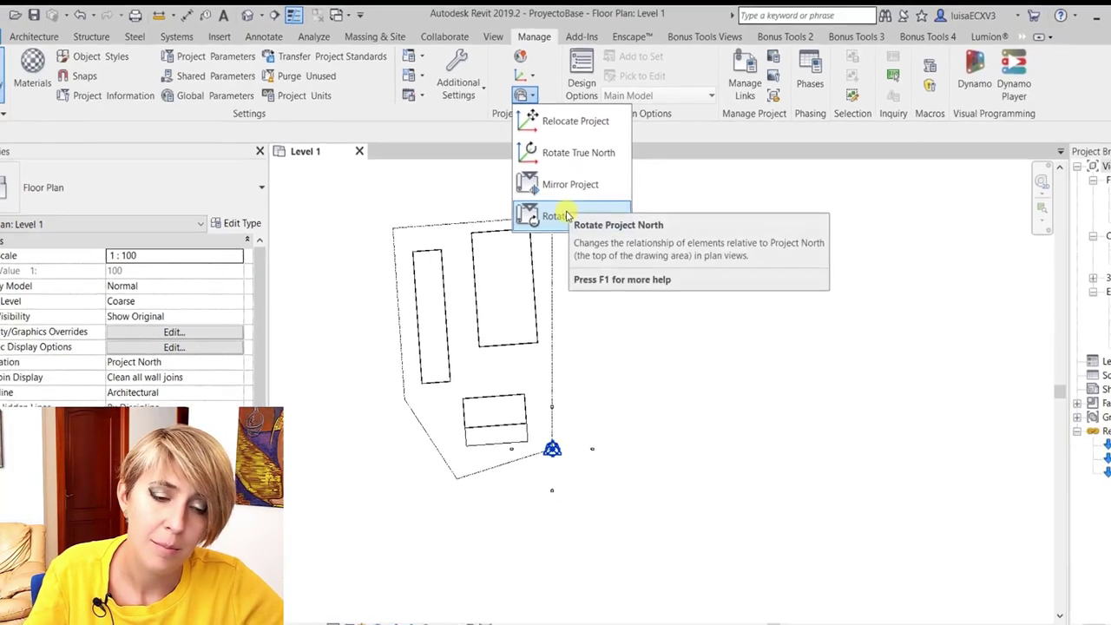
pyautogui.click(531, 216)
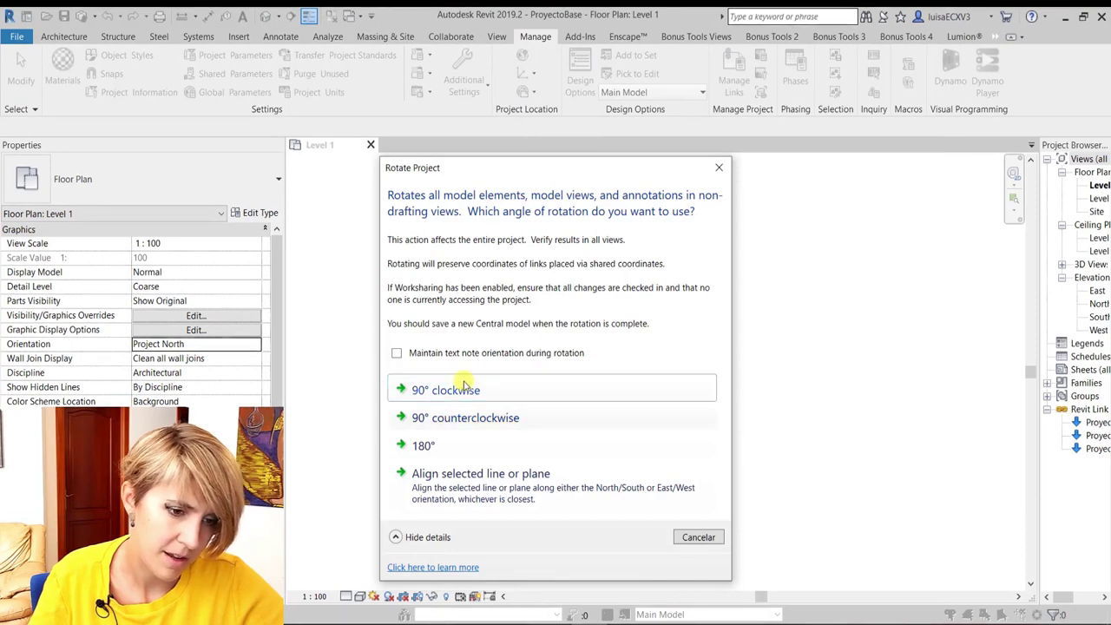
pyautogui.click(464, 388)
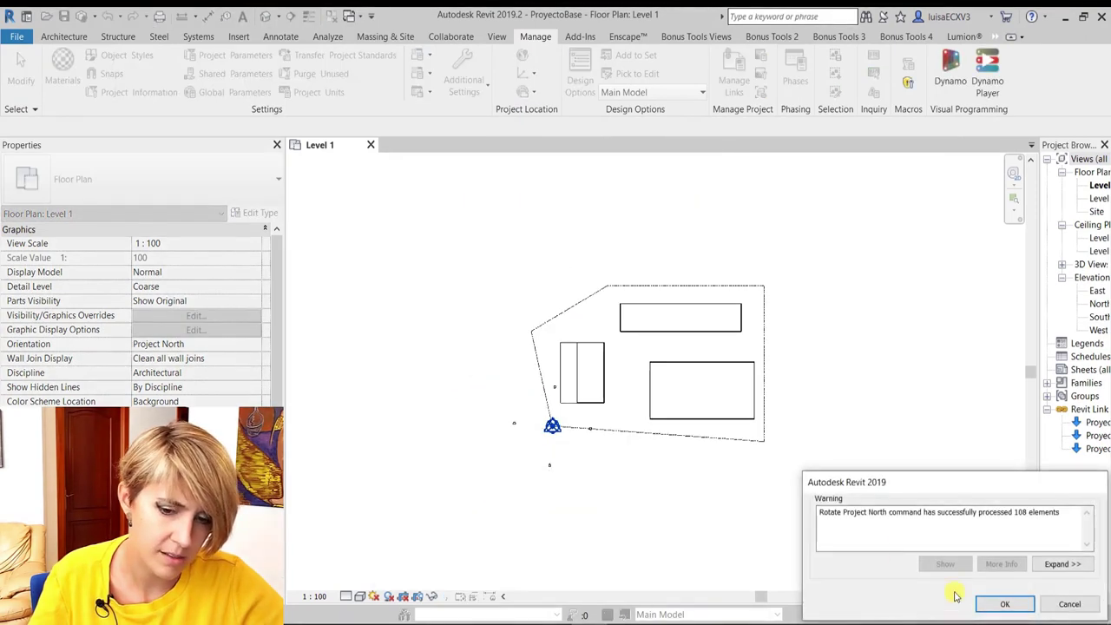
pyautogui.click(1005, 604)
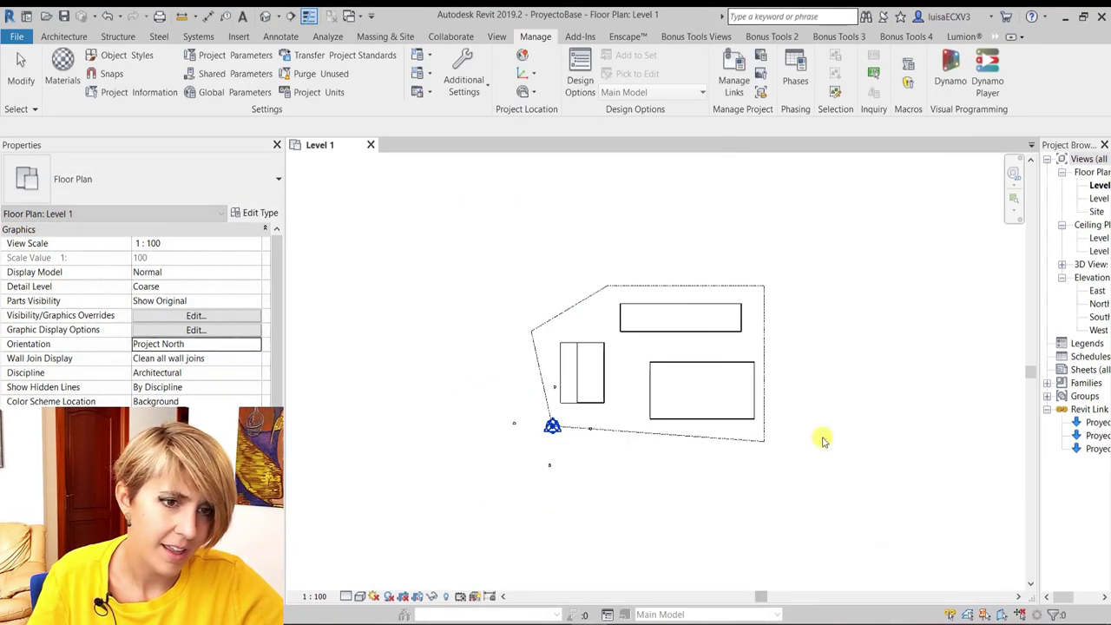
# Step: Rotate Project North again by aligning a picked wall with Align selected line or plane
pyautogui.click(532, 99)
pyautogui.click(542, 203)
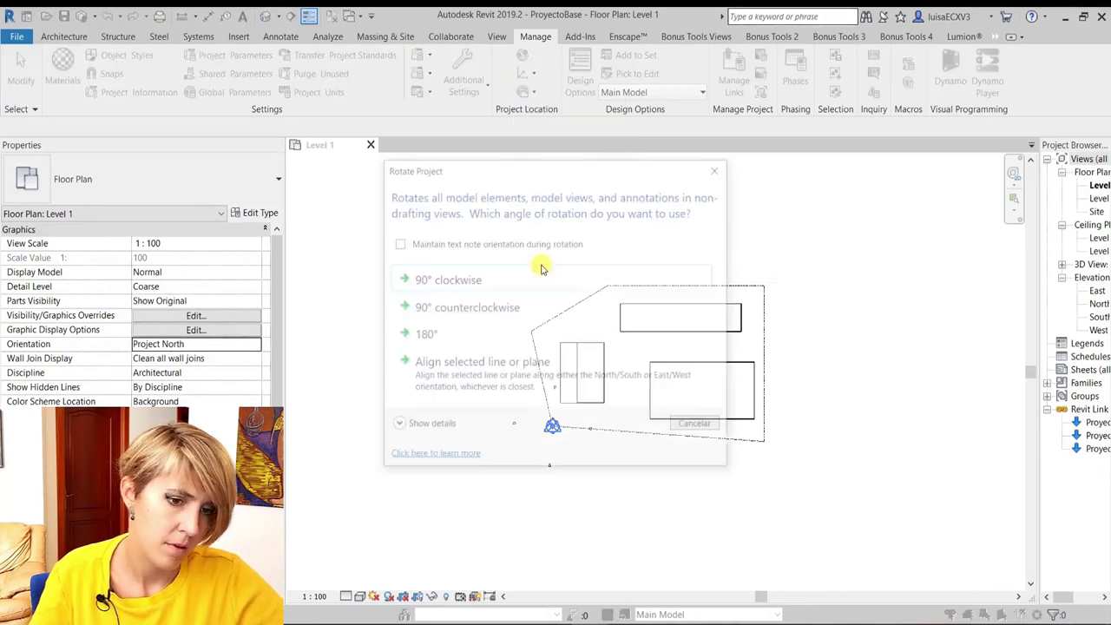
pyautogui.click(451, 363)
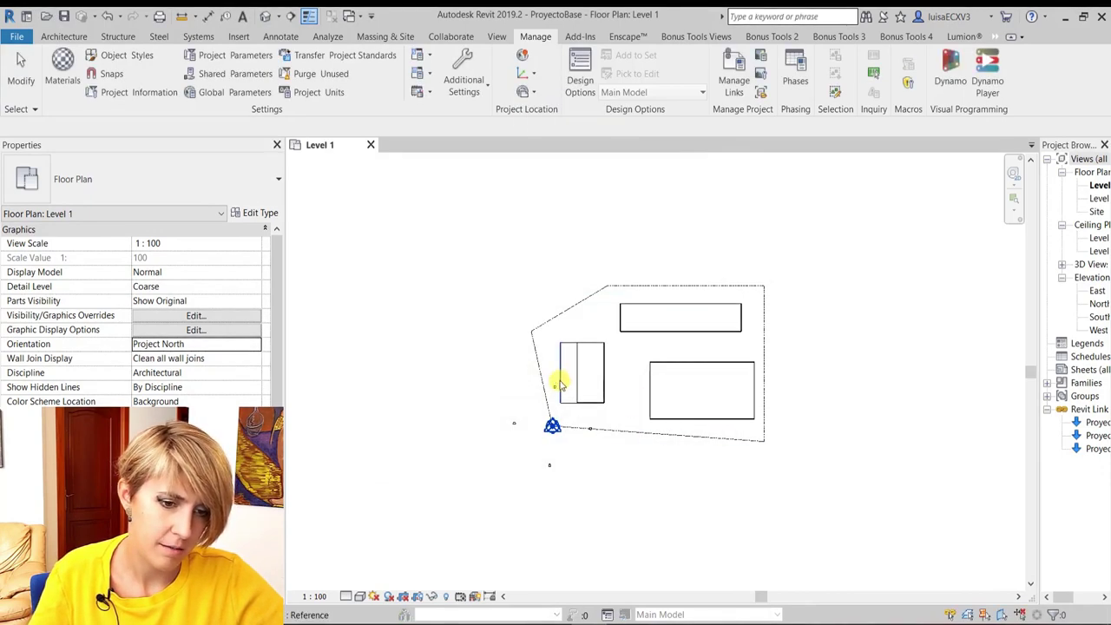
pyautogui.click(560, 382)
pyautogui.click(1004, 602)
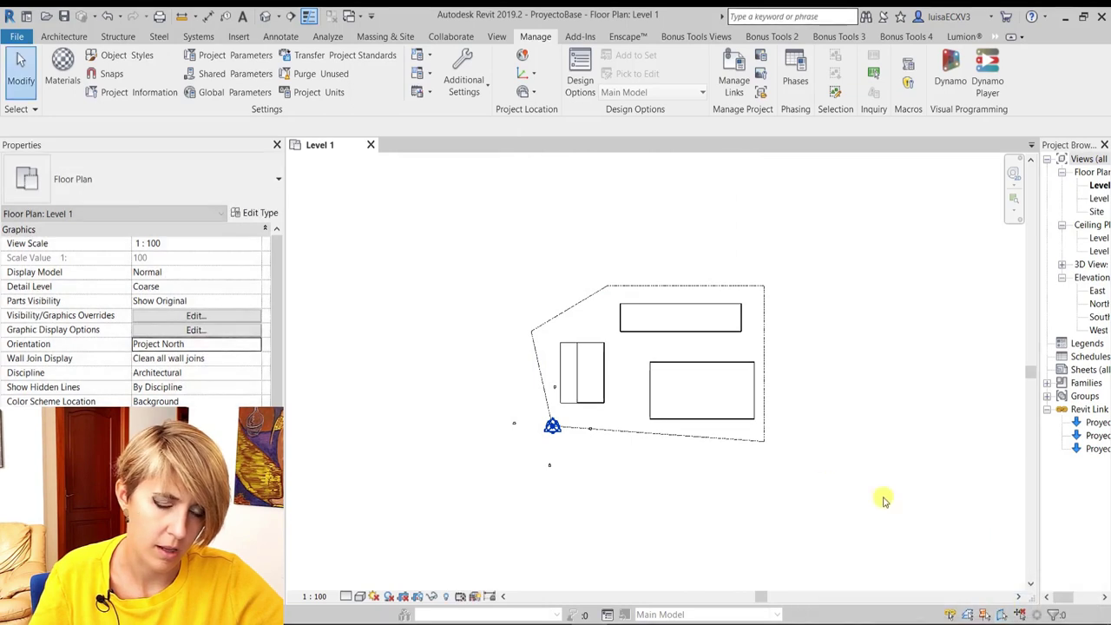
pyautogui.scroll(3, 777, 387)
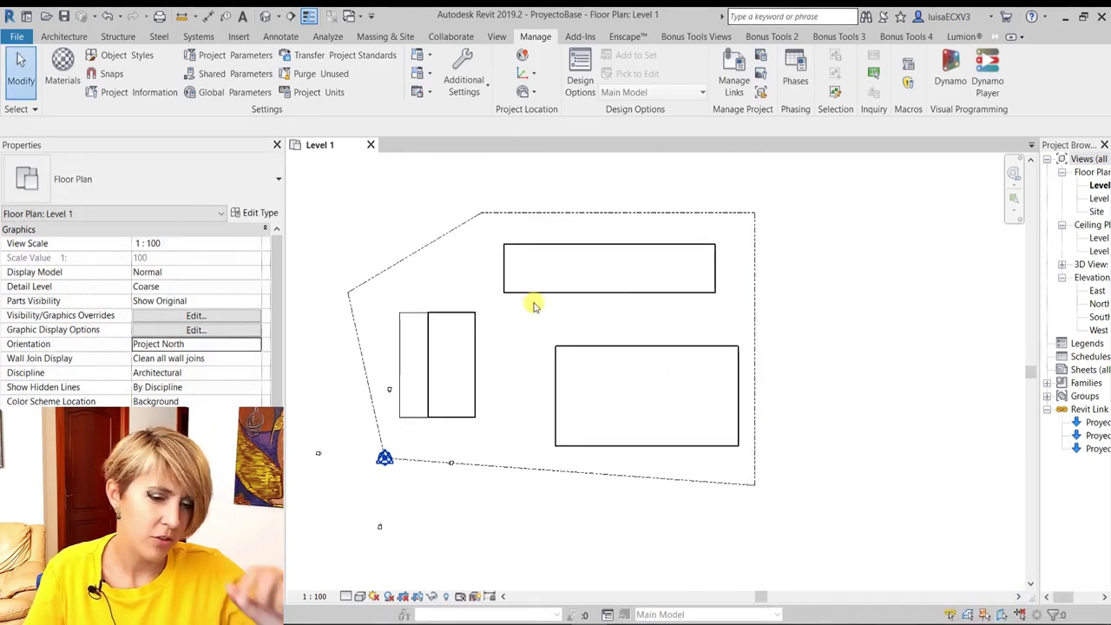
pyautogui.click(250, 345)
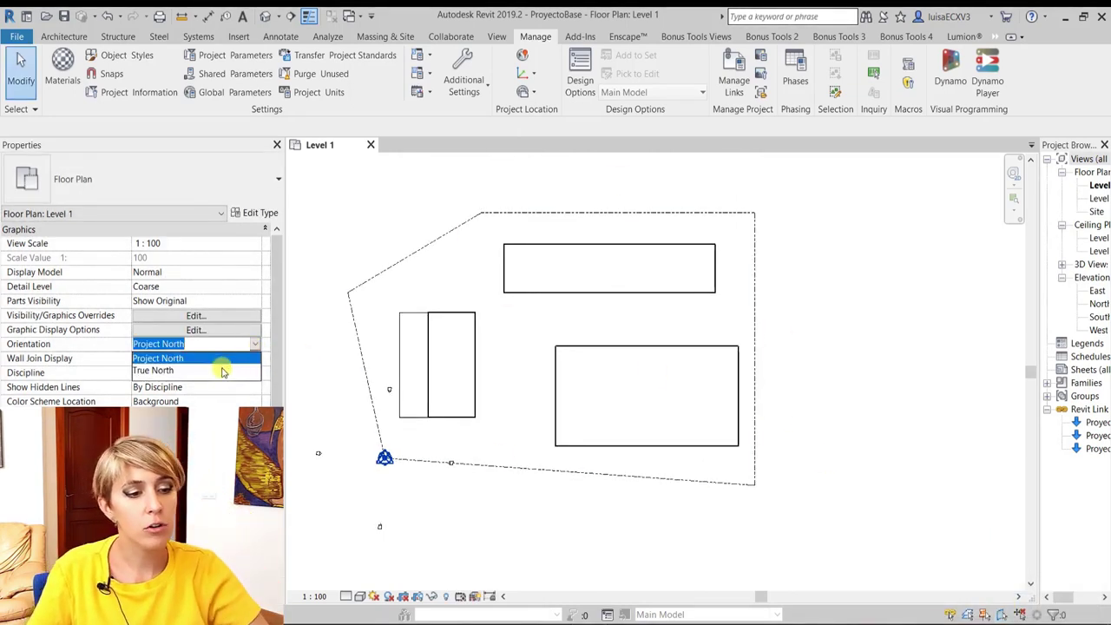
pyautogui.click(222, 370)
pyautogui.scroll(-3, 563, 345)
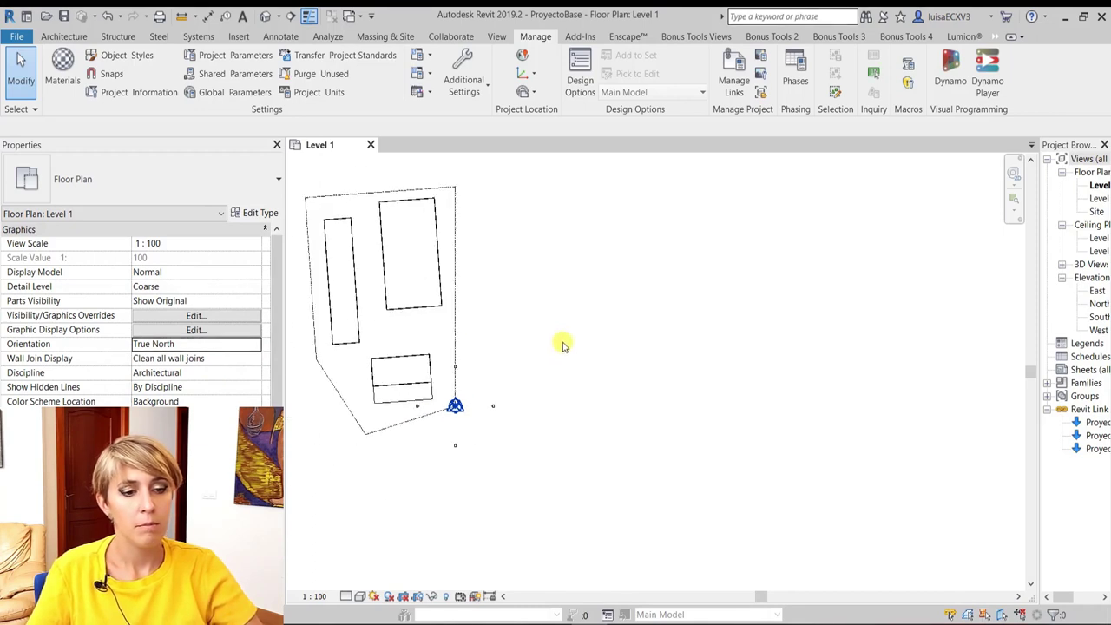
pyautogui.scroll(-2, 624, 363)
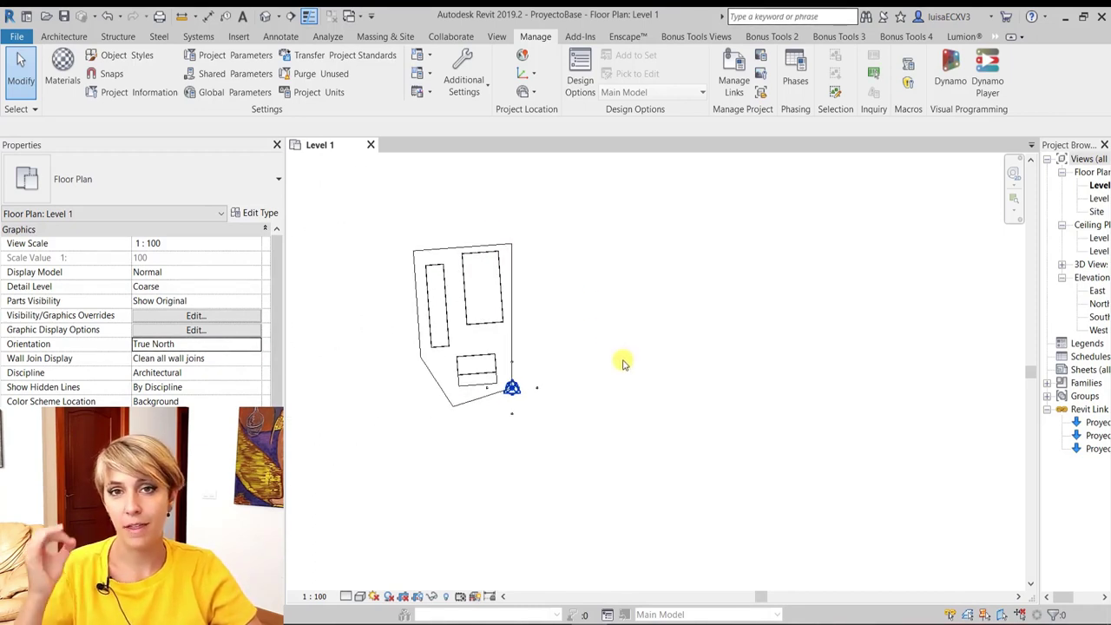
pyautogui.click(254, 344)
pyautogui.click(242, 365)
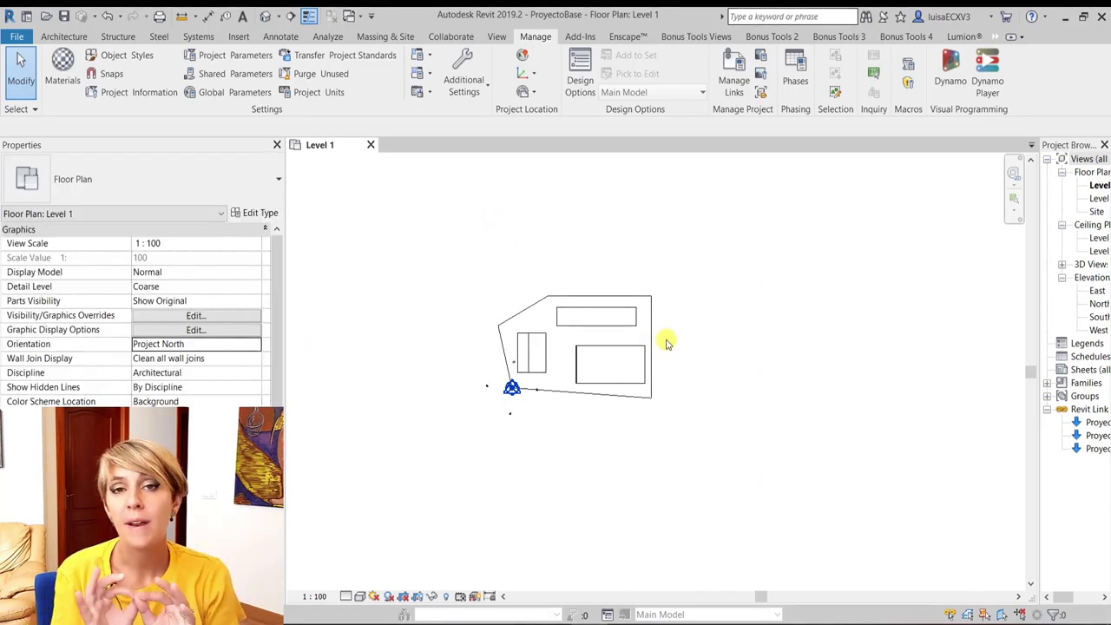
pyautogui.scroll(2, 664, 345)
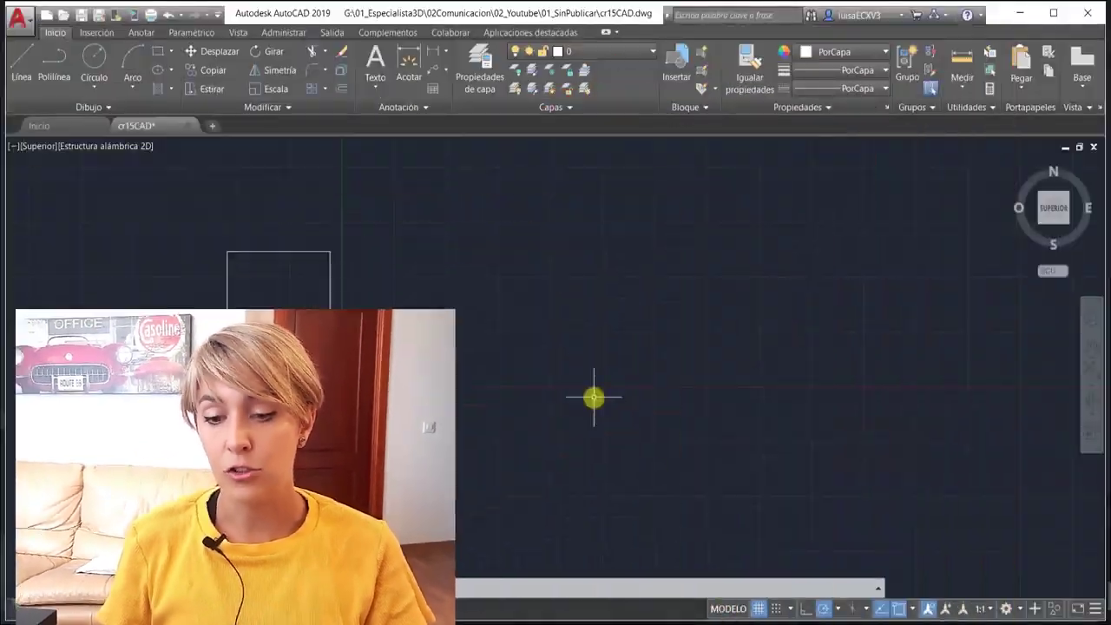
# Step: Zoom around the cr15CAD drawing's UCS origin, then minimize AutoCAD to return to Revit
pyautogui.scroll(-5, 581, 295)
pyautogui.scroll(5, 528, 285)
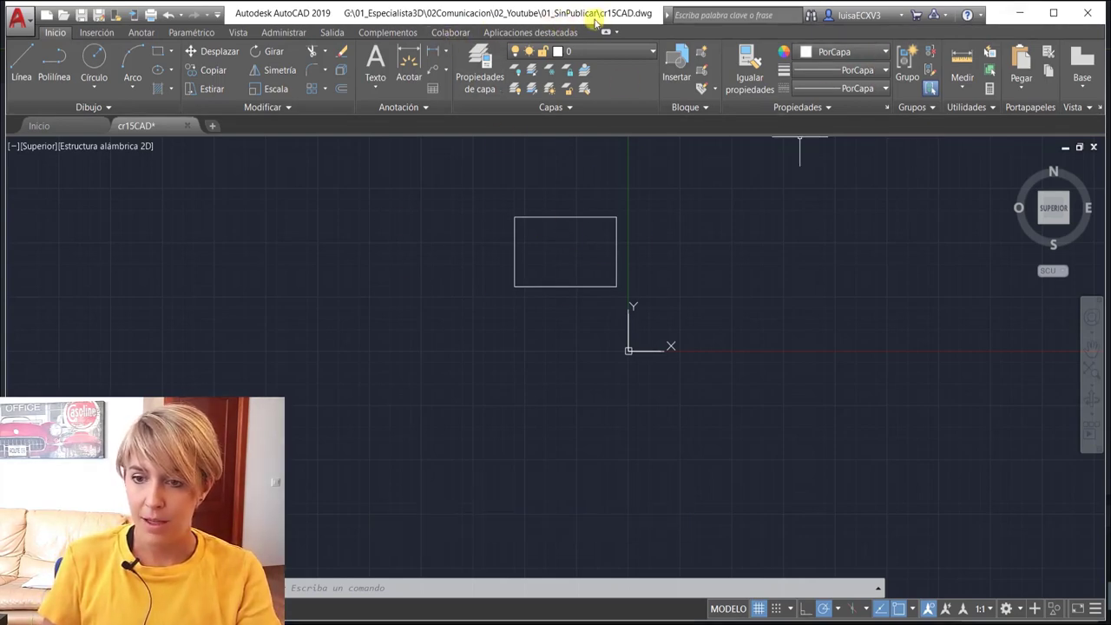
pyautogui.click(1017, 12)
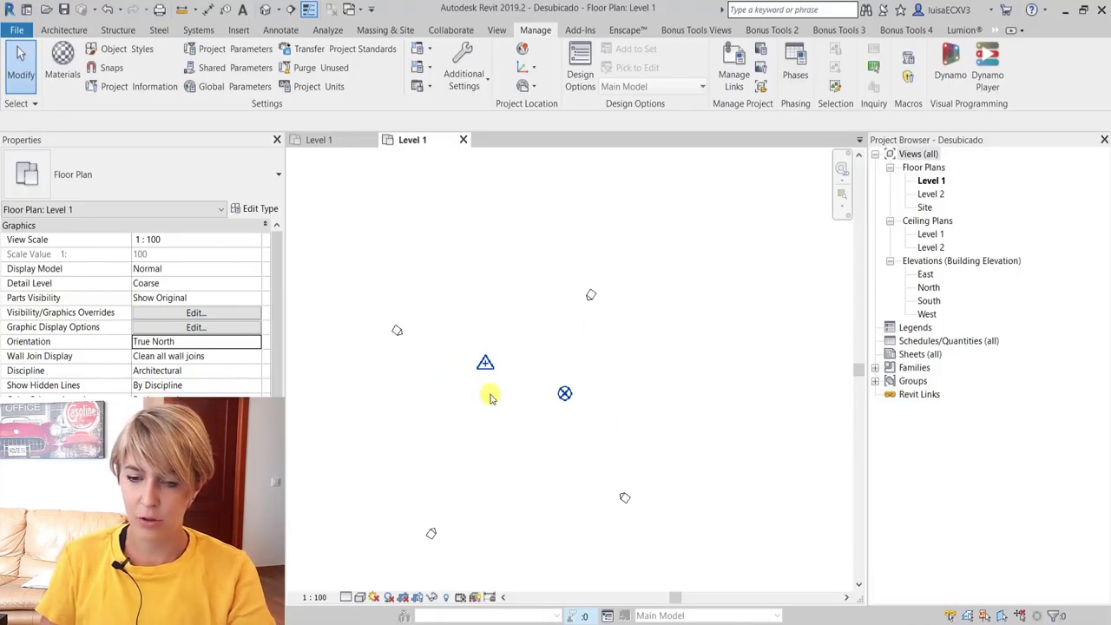
pyautogui.scroll(2, 489, 397)
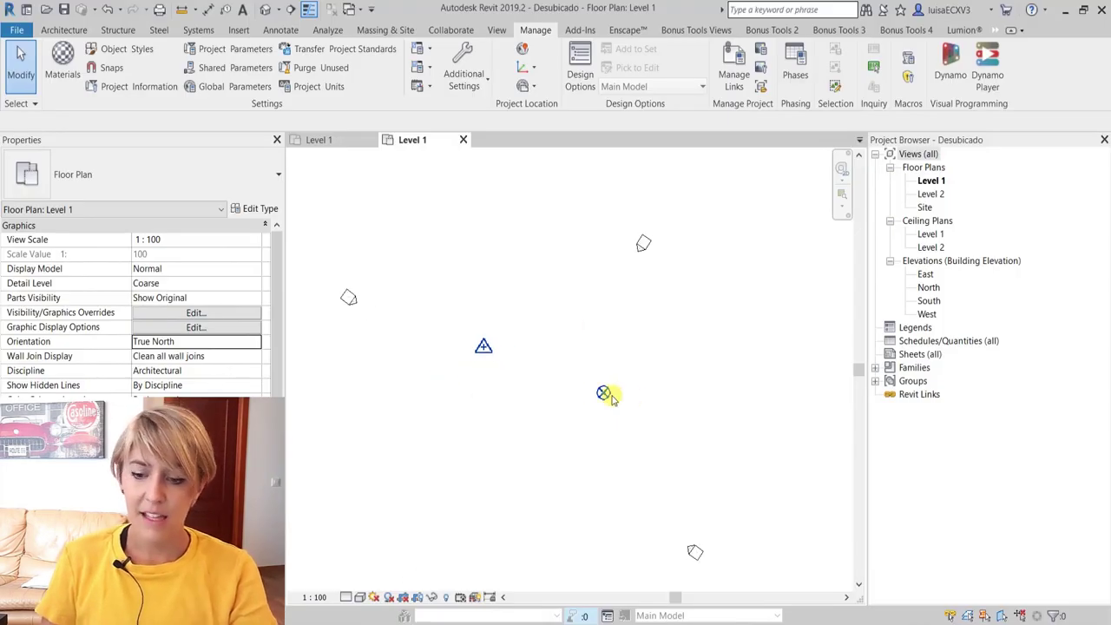
pyautogui.click(484, 351)
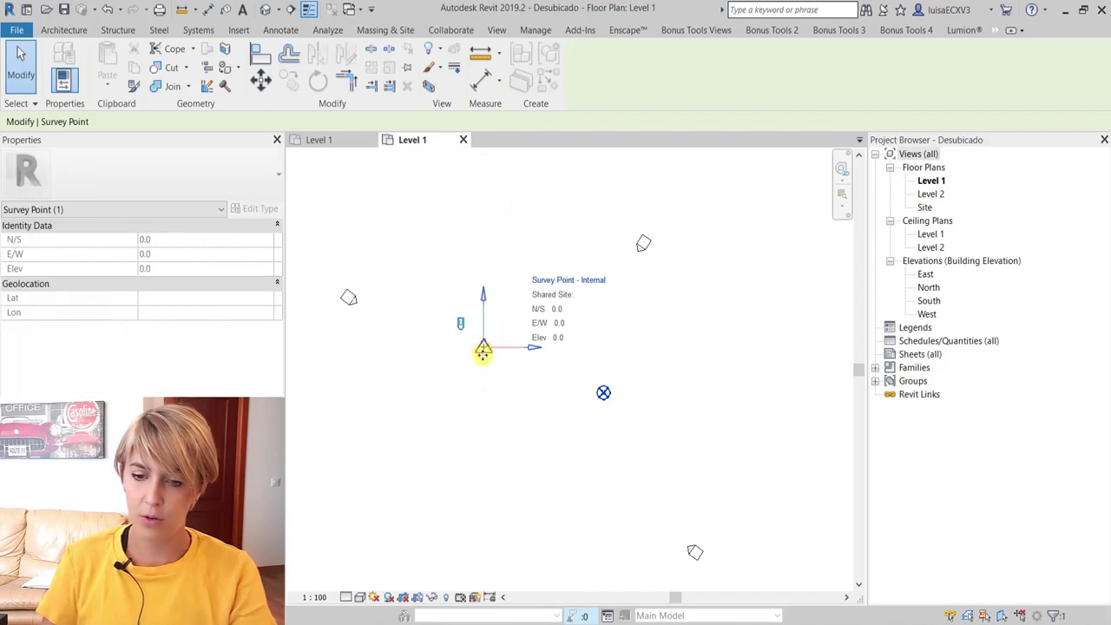
pyautogui.click(604, 394)
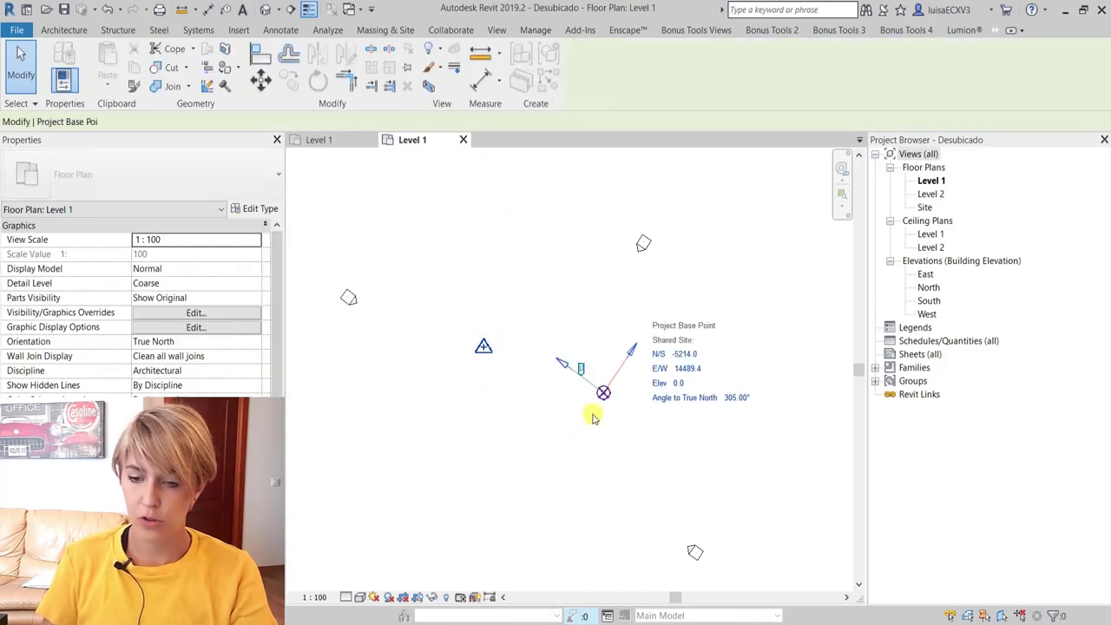
pyautogui.press('Escape')
pyautogui.click(484, 347)
pyautogui.click(532, 421)
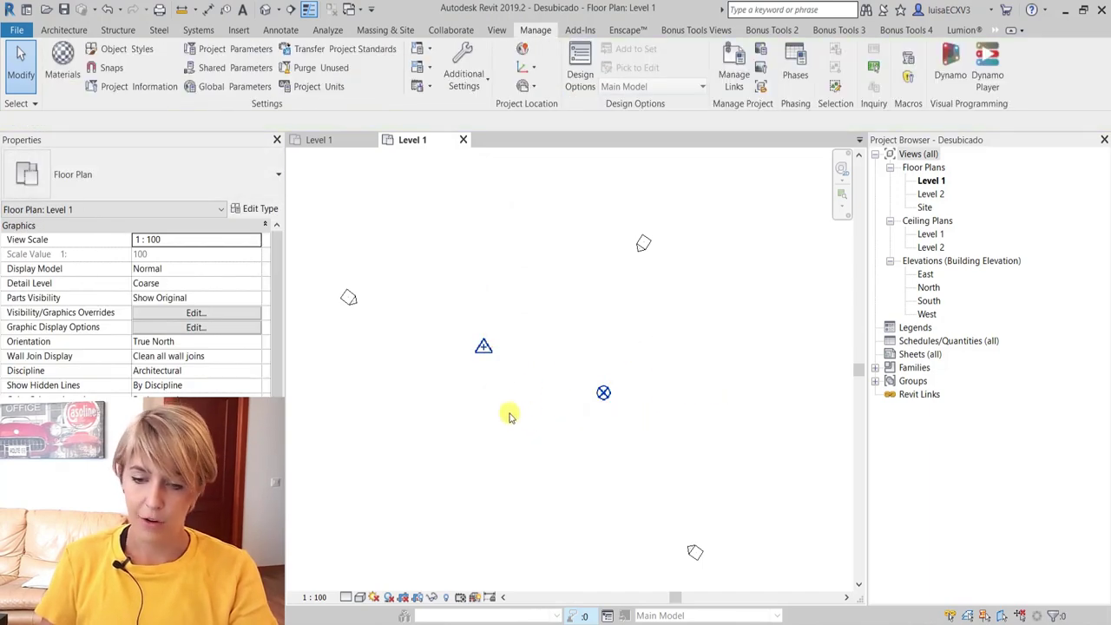
pyautogui.scroll(3, 515, 388)
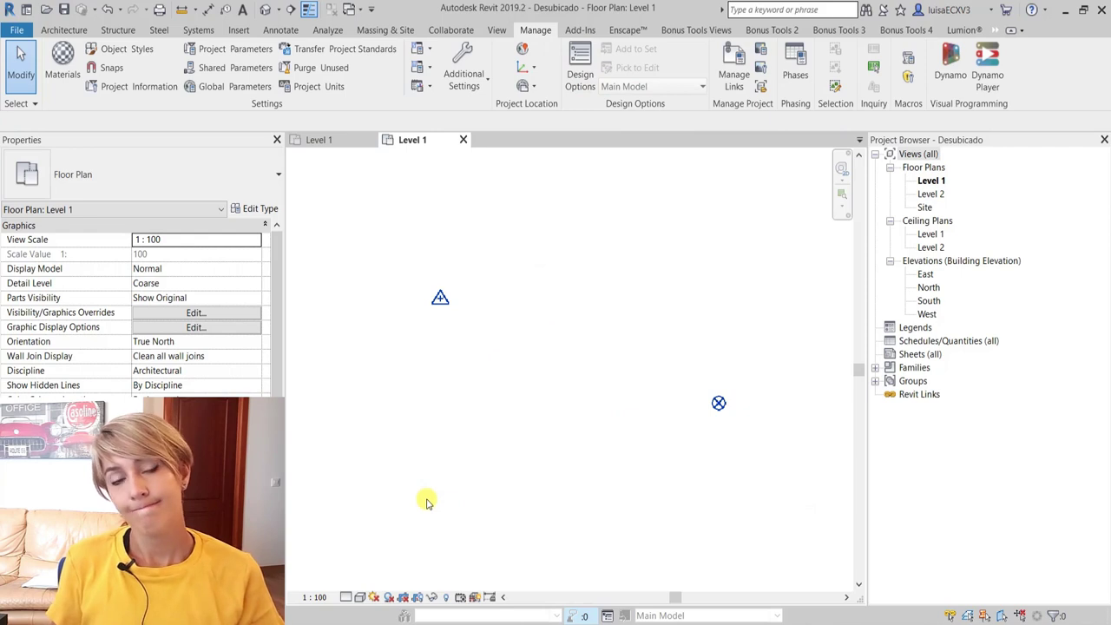
# Step: Browse to the Especialista3D drive's 01_SinPublicar folder and select cr15CAD.dwg for linking
pyautogui.click(235, 31)
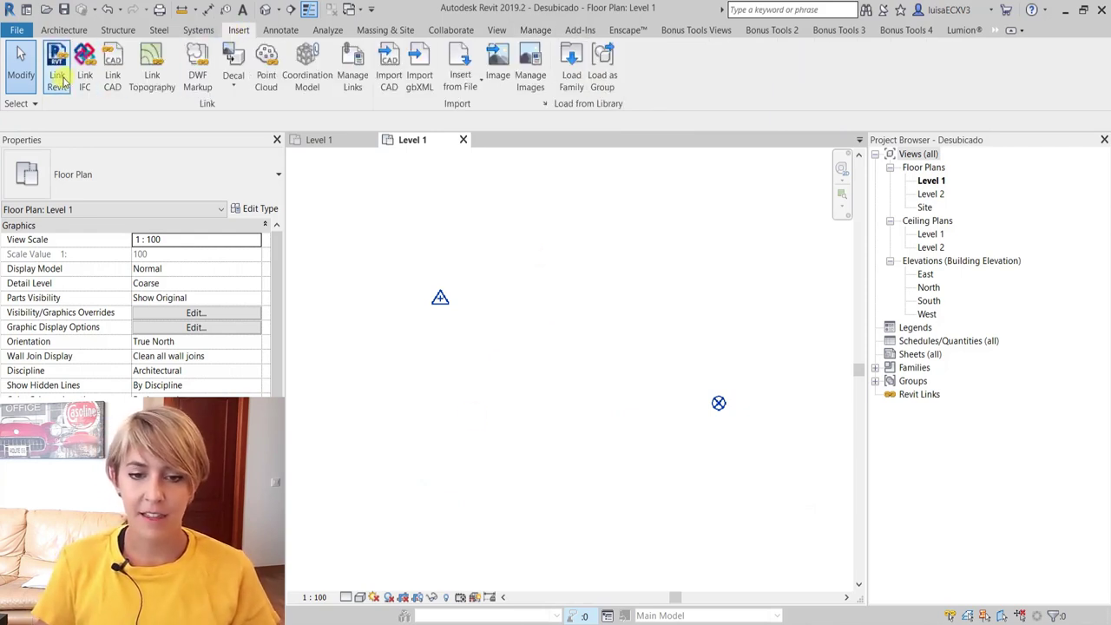
pyautogui.click(104, 94)
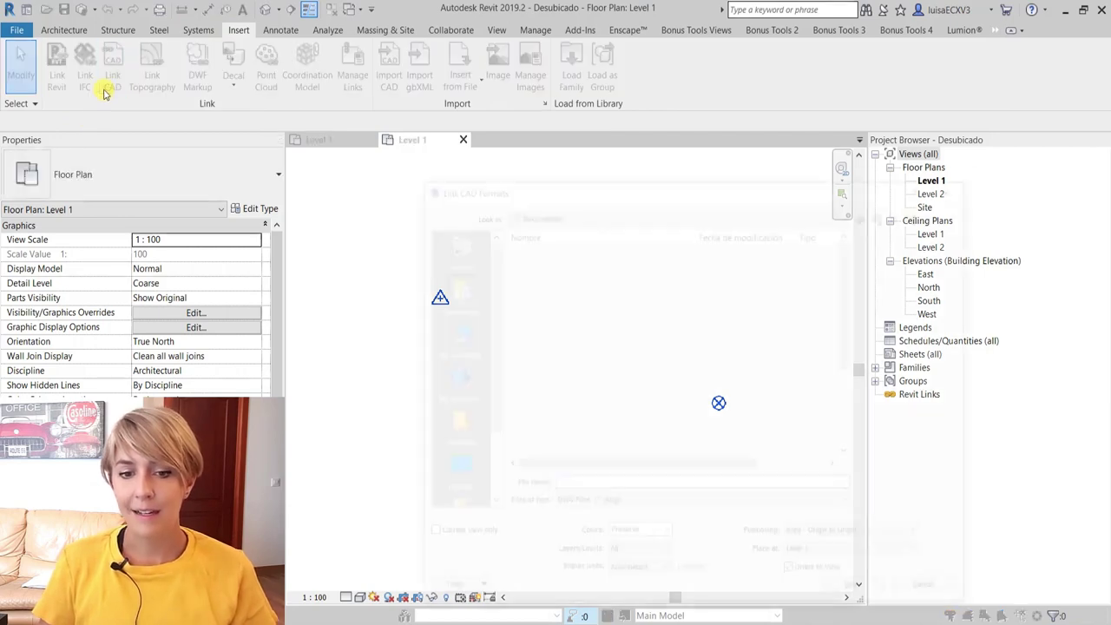
pyautogui.scroll(-3, 596, 322)
pyautogui.scroll(1, 596, 322)
pyautogui.scroll(-2, 476, 418)
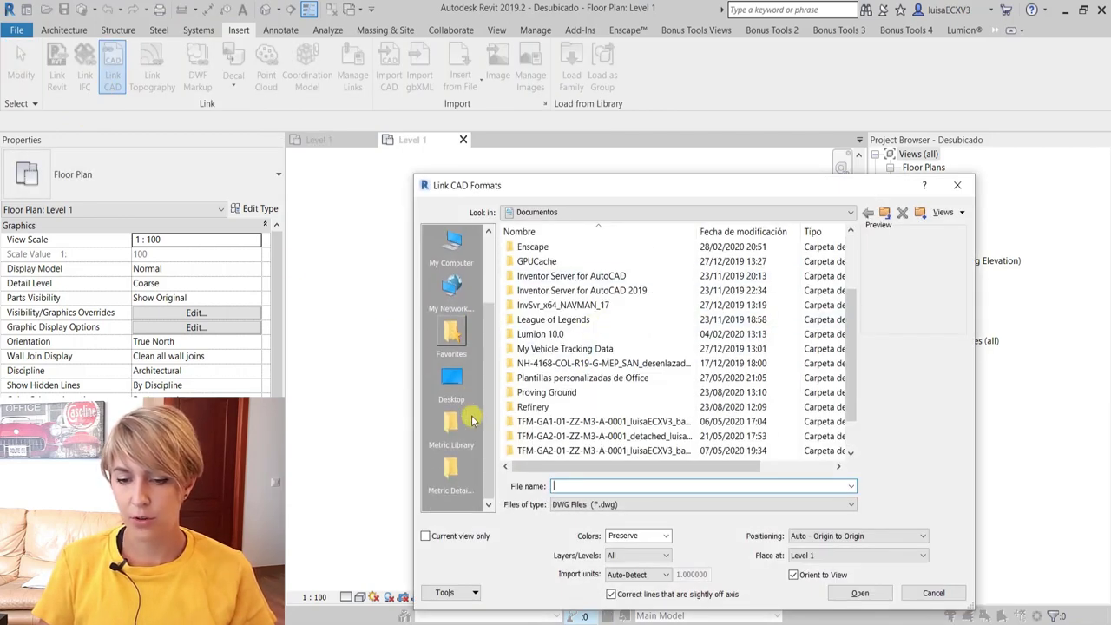
pyautogui.click(451, 274)
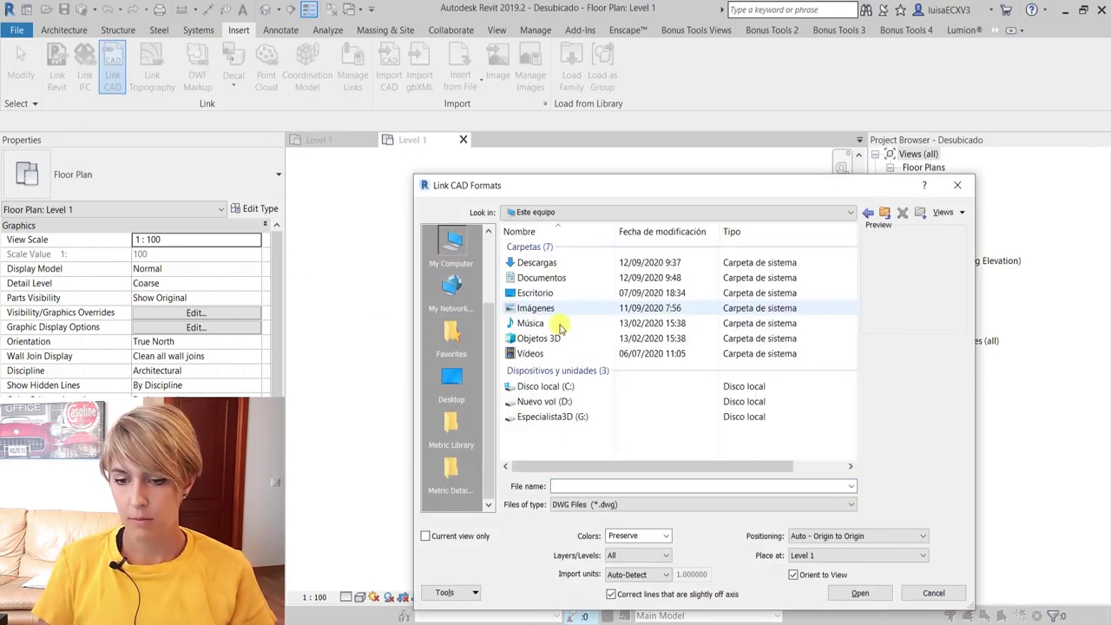
pyautogui.doubleClick(547, 414)
pyautogui.doubleClick(549, 262)
pyautogui.click(531, 378)
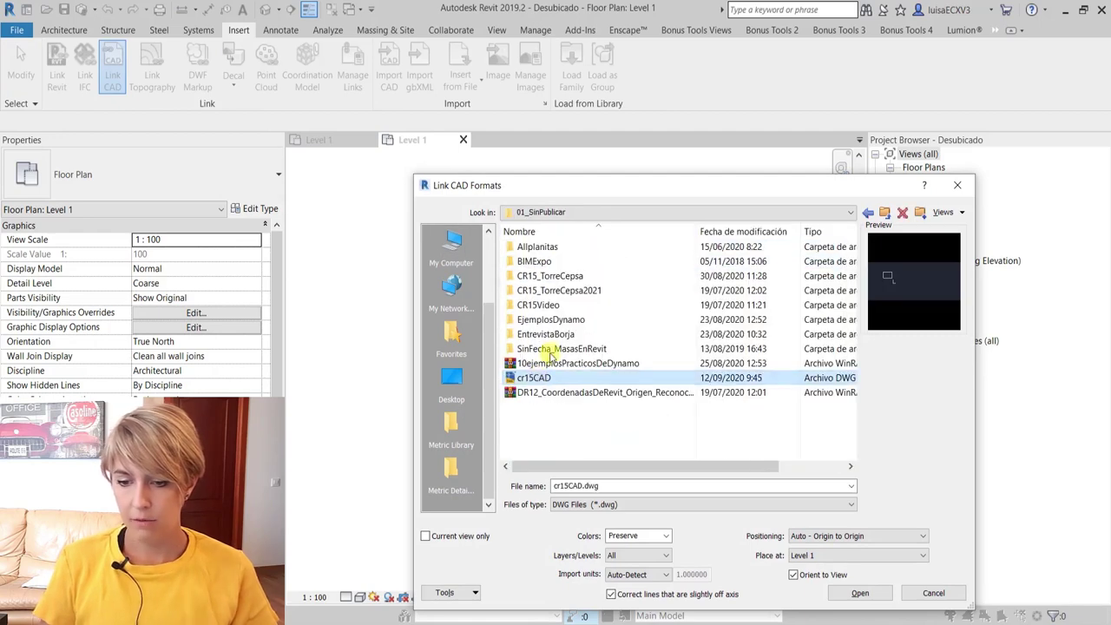
pyautogui.moveTo(645, 188); pyautogui.dragTo(536, 84)
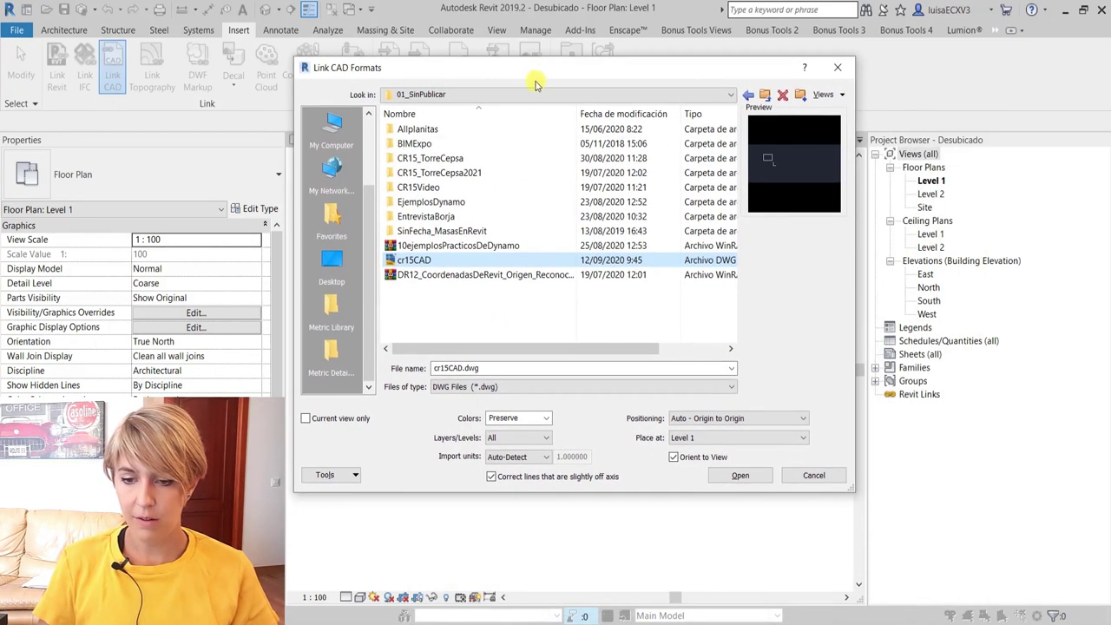
# Step: Keep 'Auto - Origin to Origin' positioning and link cr15CAD.dwg into Level 1
pyautogui.click(677, 419)
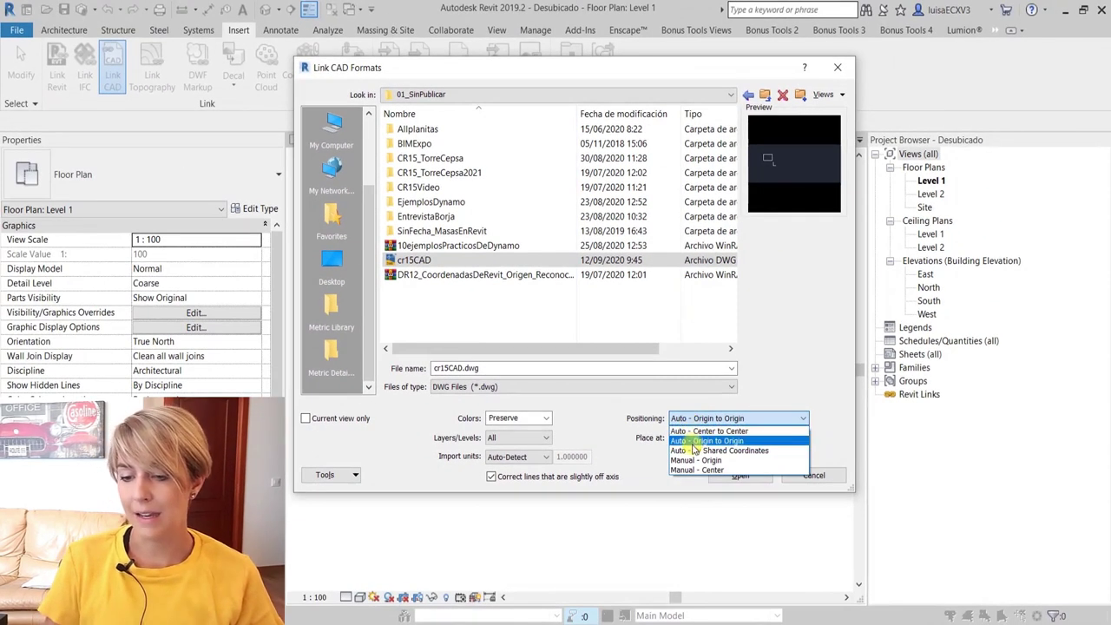
pyautogui.click(707, 440)
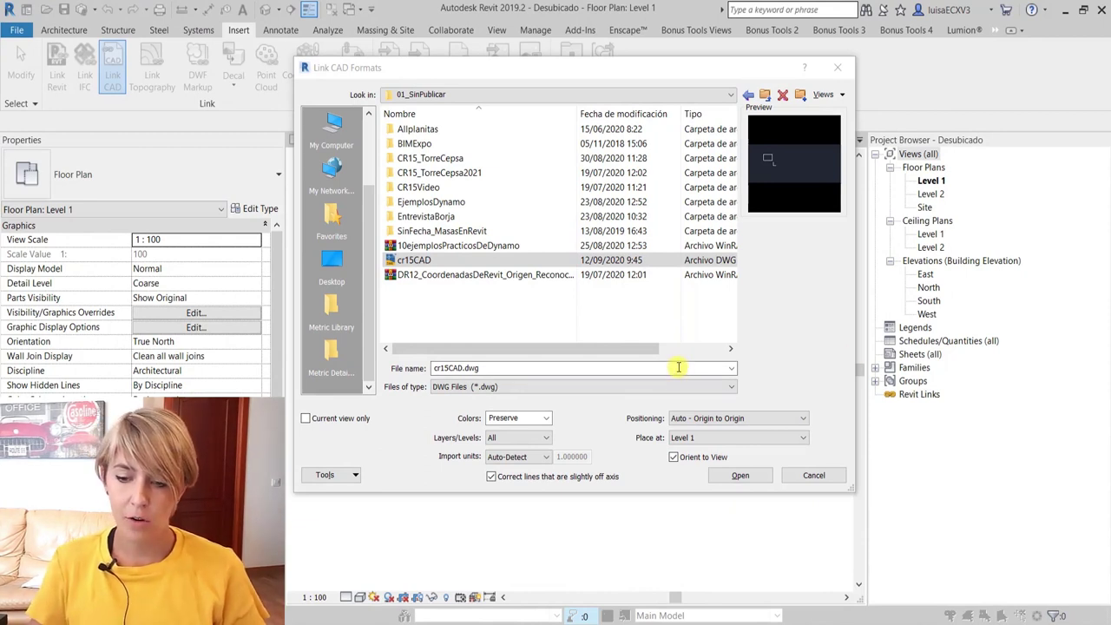
pyautogui.click(708, 418)
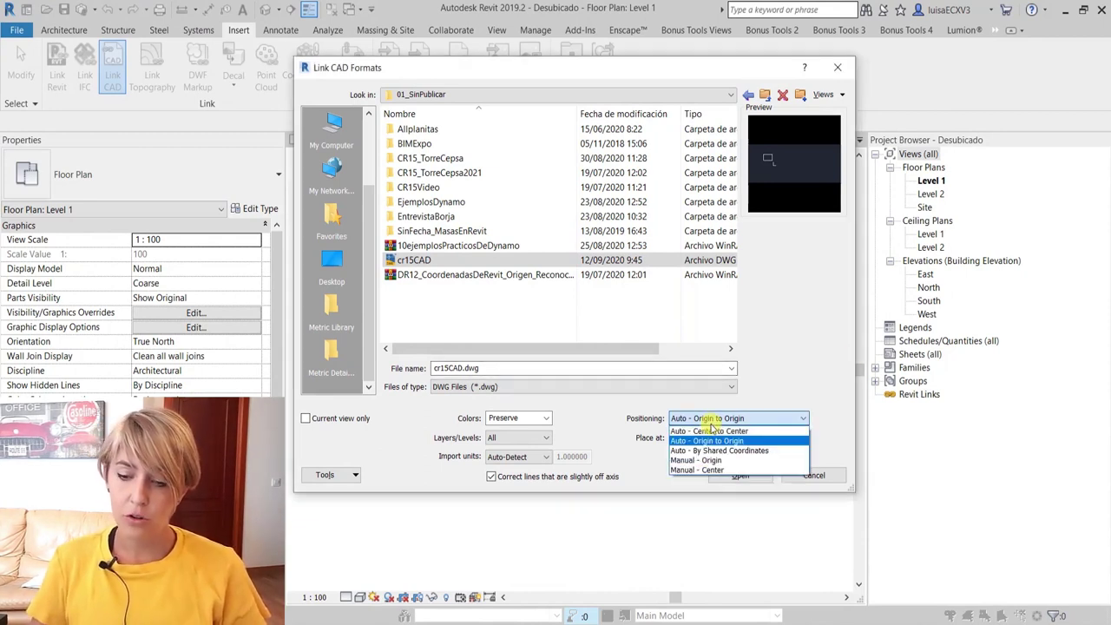
pyautogui.click(710, 418)
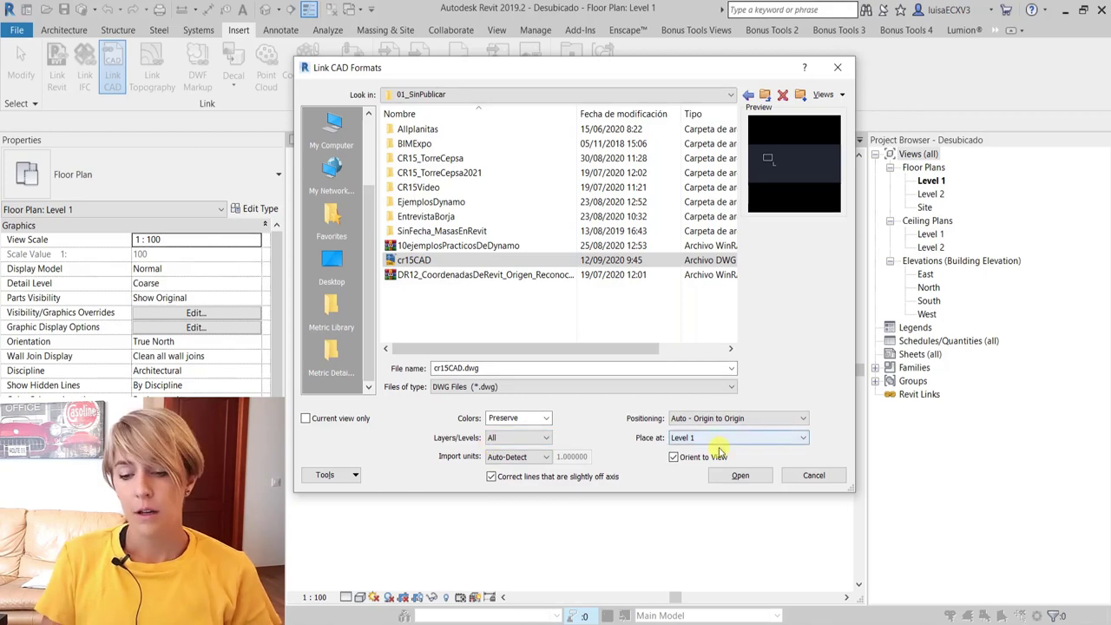
pyautogui.click(740, 475)
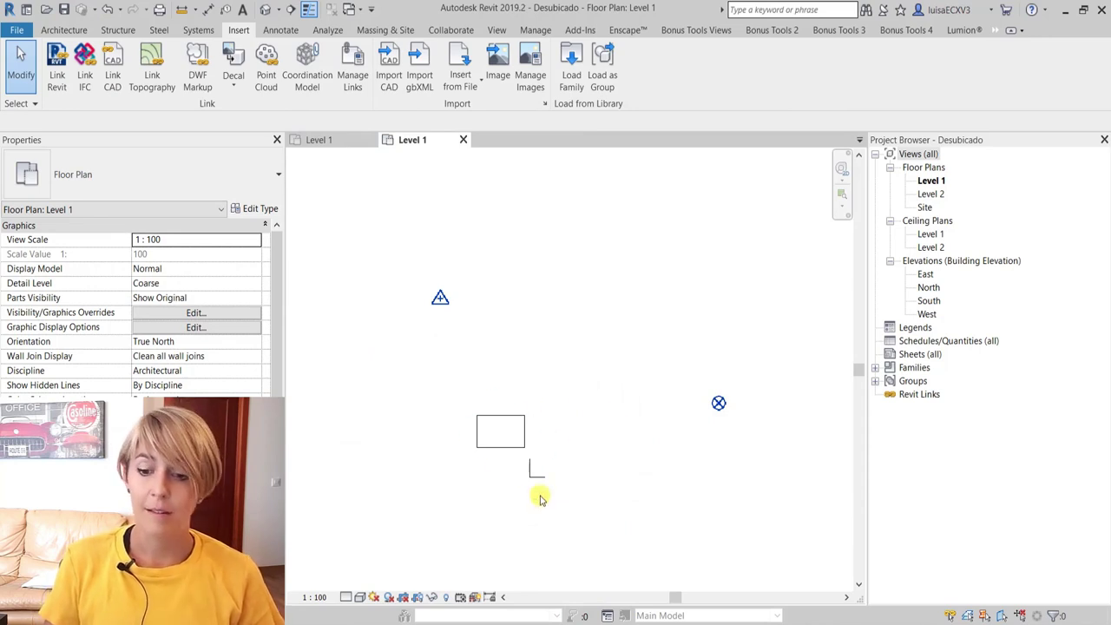
# Step: Review the linked drawing in the Level 1 plan and reopen Link CAD for another file
pyautogui.scroll(3, 539, 499)
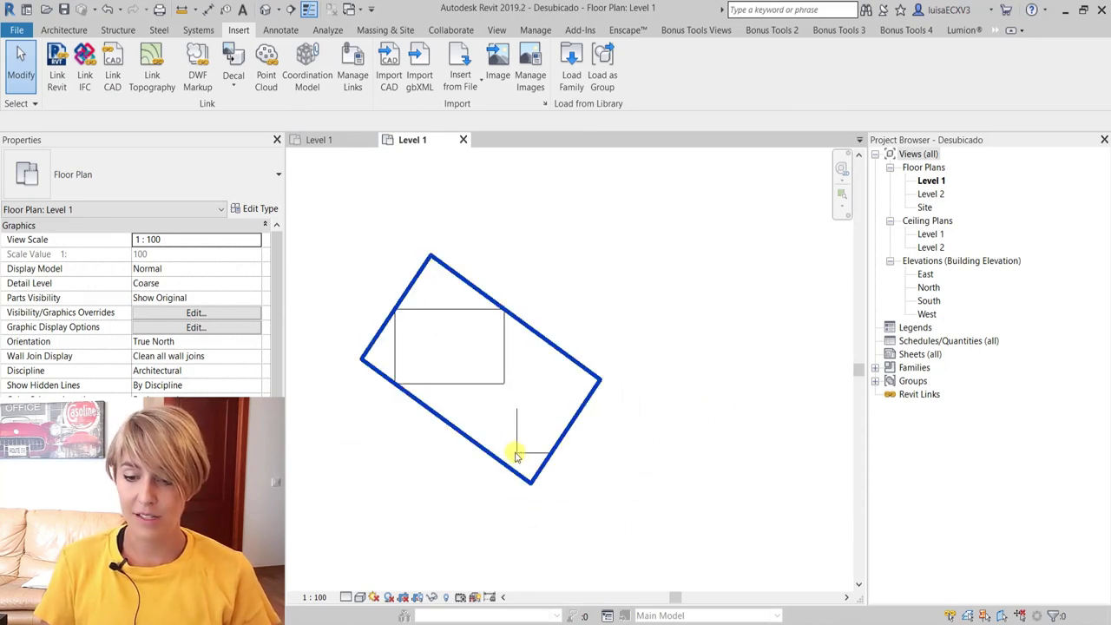
pyautogui.scroll(-1, 493, 444)
pyautogui.scroll(-2, 481, 445)
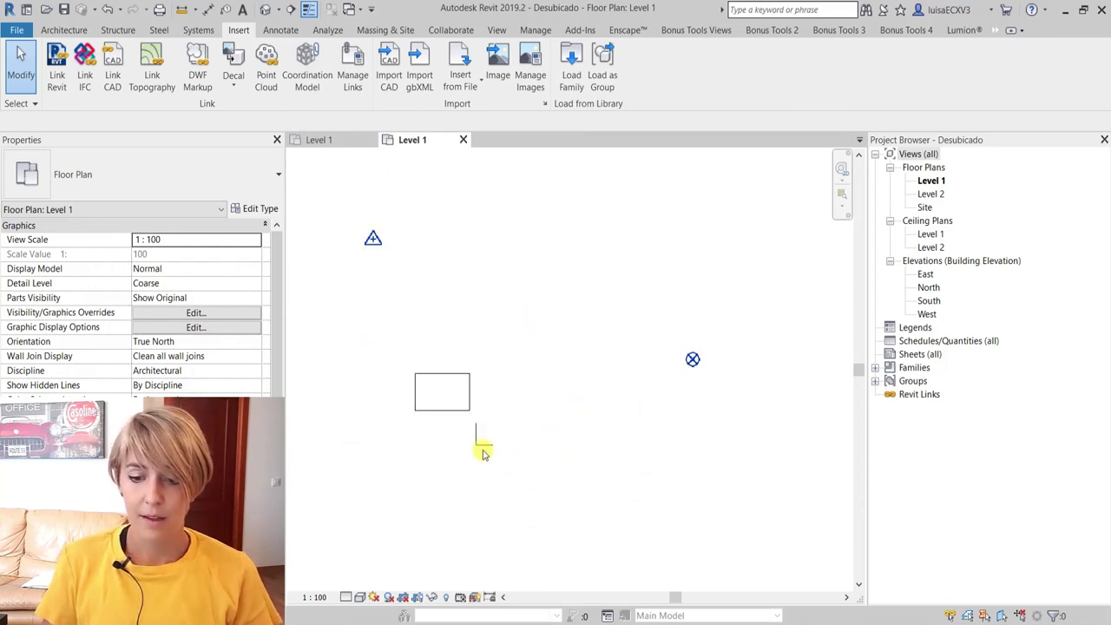
pyautogui.scroll(-2, 497, 385)
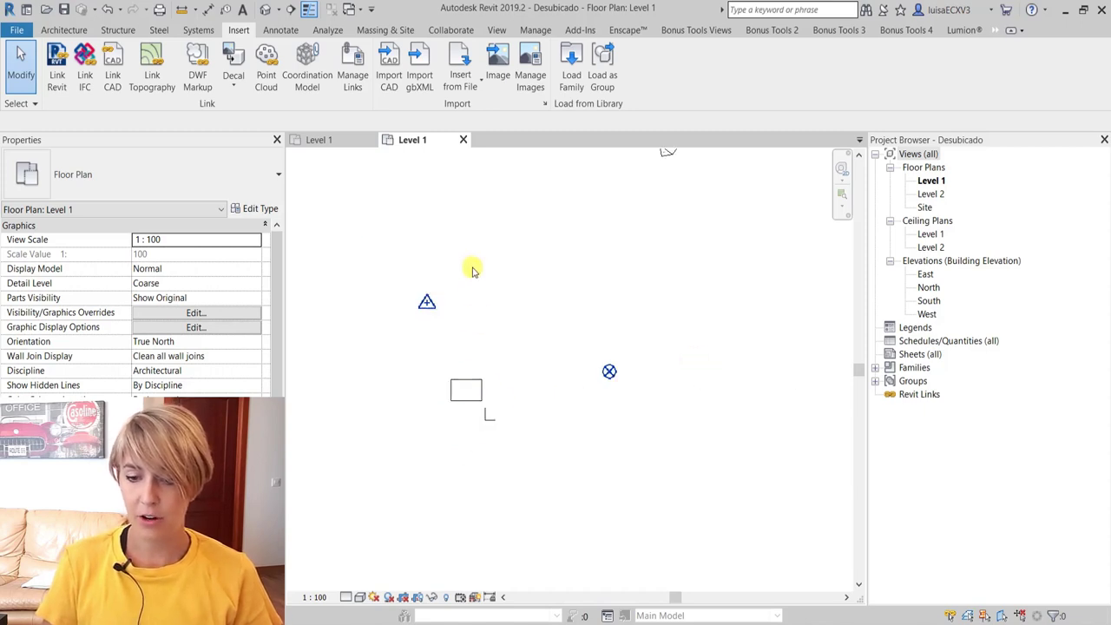
pyautogui.scroll(1, 464, 391)
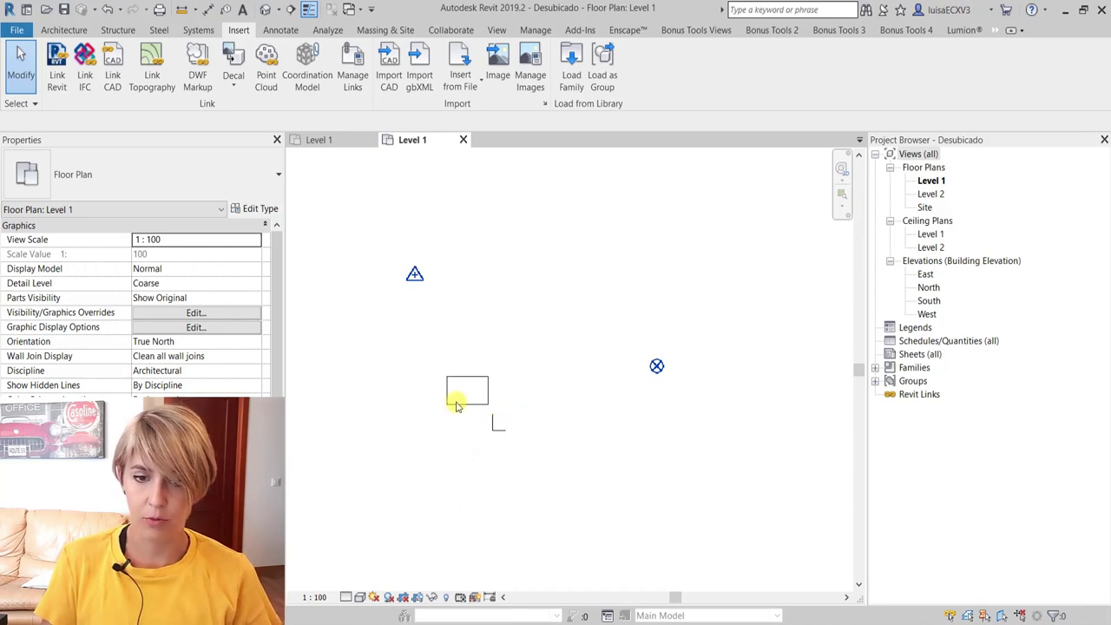
pyautogui.click(113, 70)
# Step: Link another cr15CAD.dwg instance 'Auto - By Shared Coordinates', accepting the new instance and coordinate warning
pyautogui.click(460, 262)
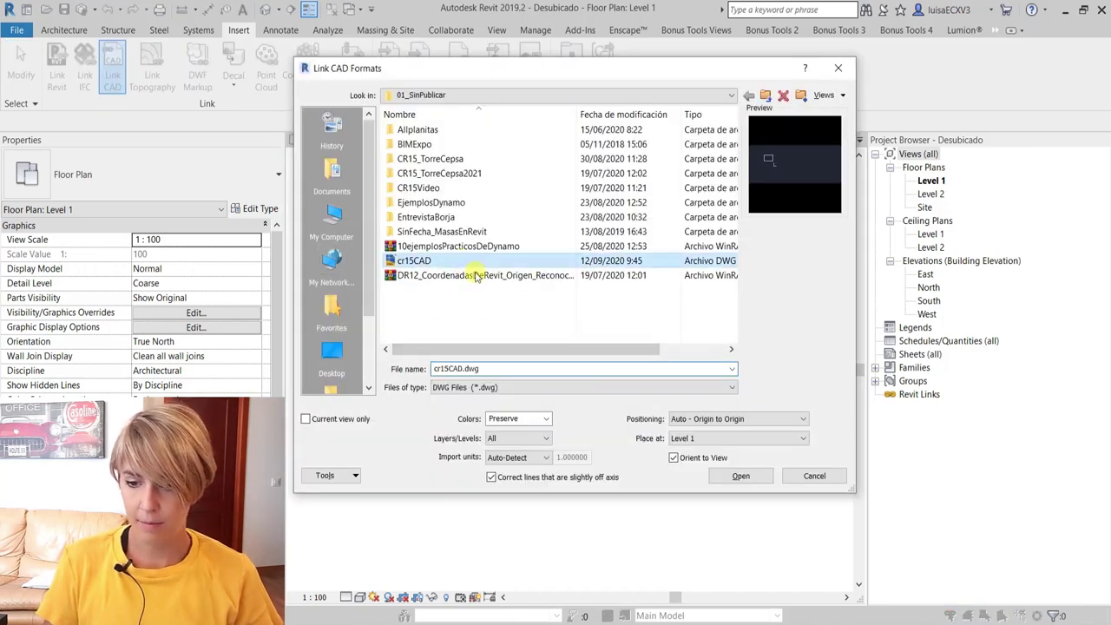
pyautogui.click(758, 420)
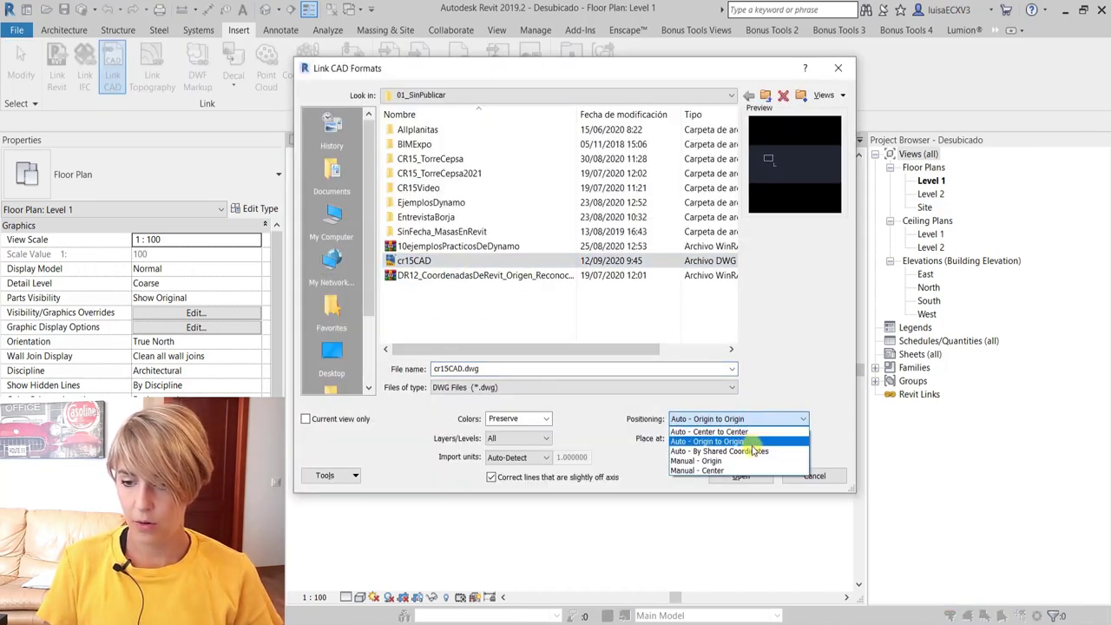
pyautogui.click(719, 451)
pyautogui.click(741, 476)
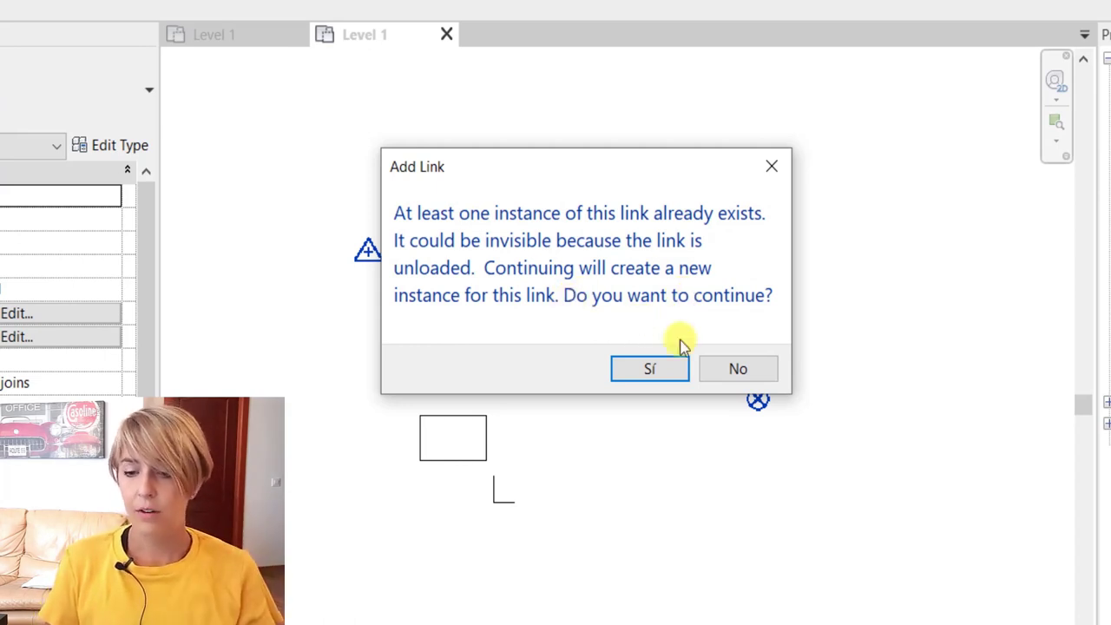
pyautogui.click(670, 371)
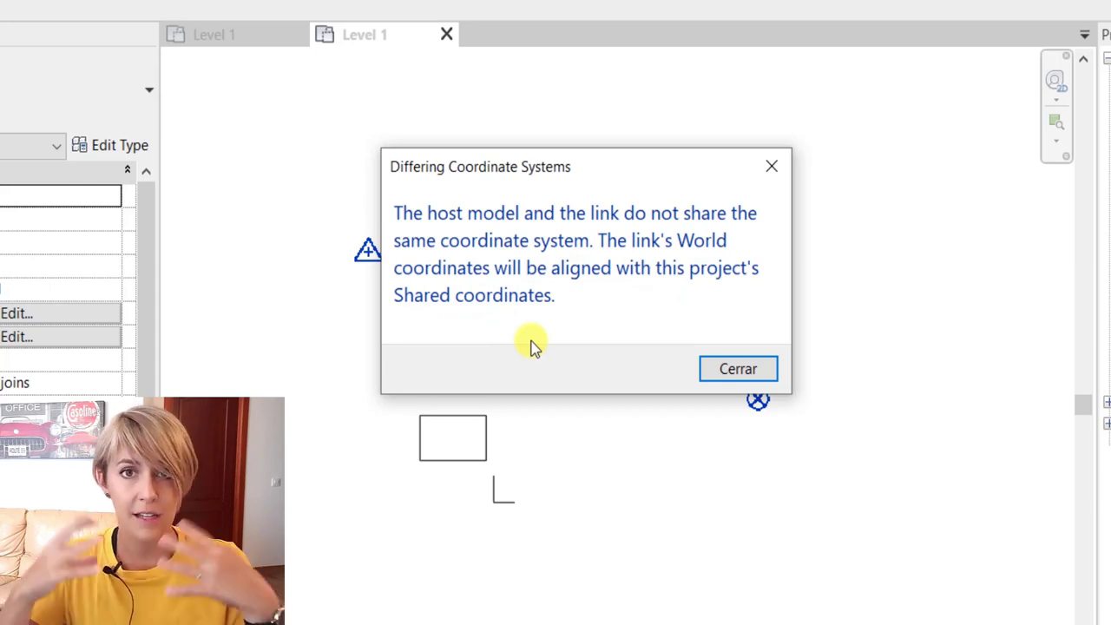
pyautogui.click(737, 370)
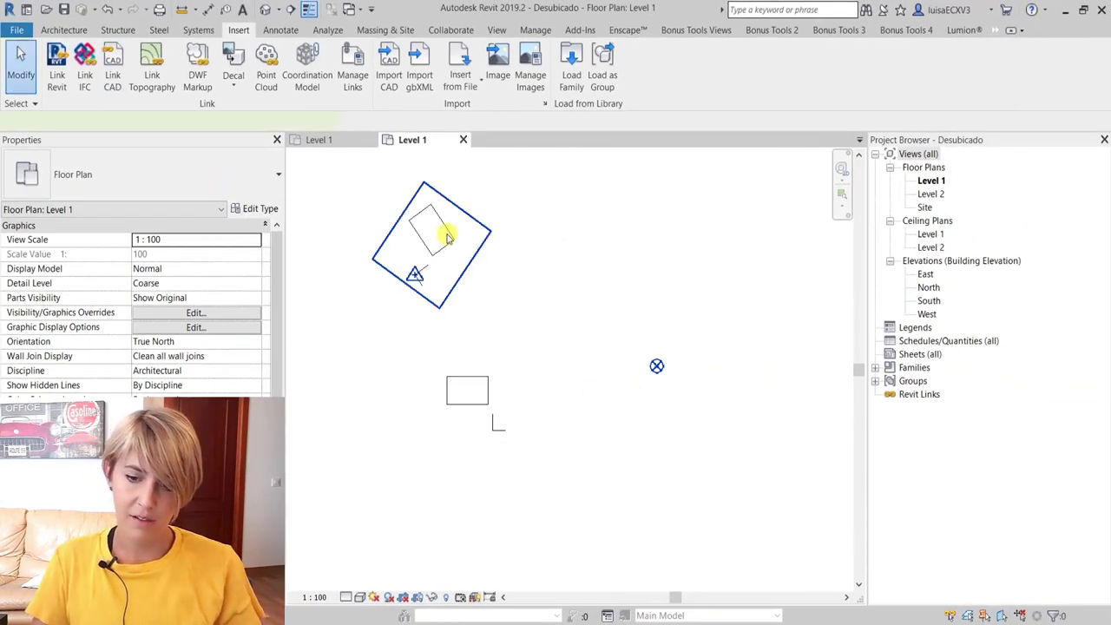
# Step: Inspect the rotated link and the survey point's coordinates (N/S 0, E/W 0)
pyautogui.click(447, 237)
pyautogui.scroll(4, 342, 218)
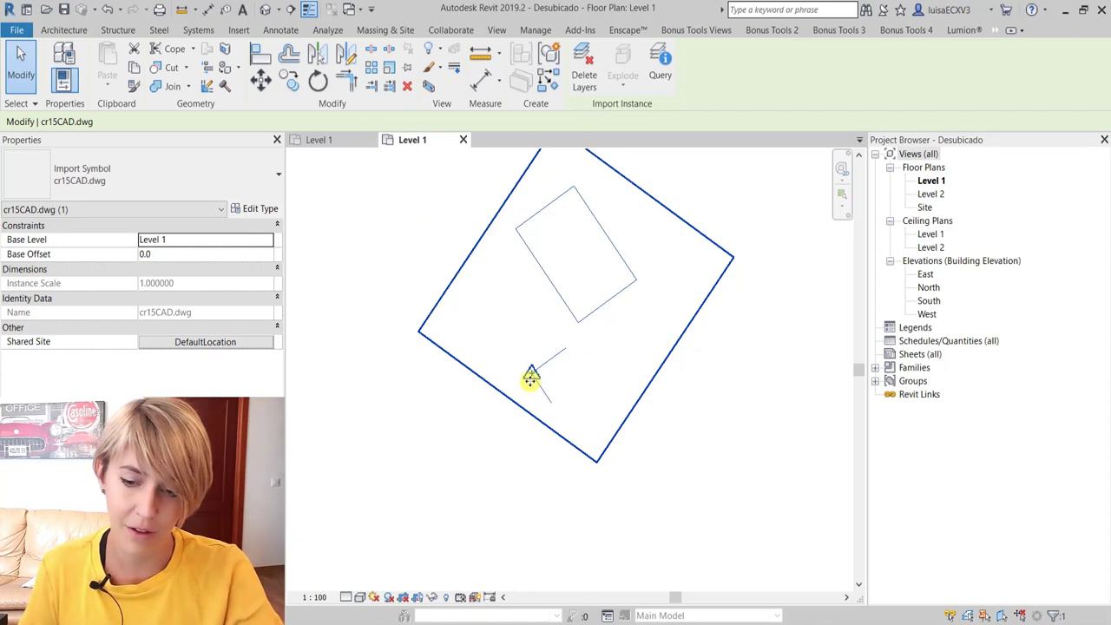
pyautogui.click(410, 443)
pyautogui.click(533, 379)
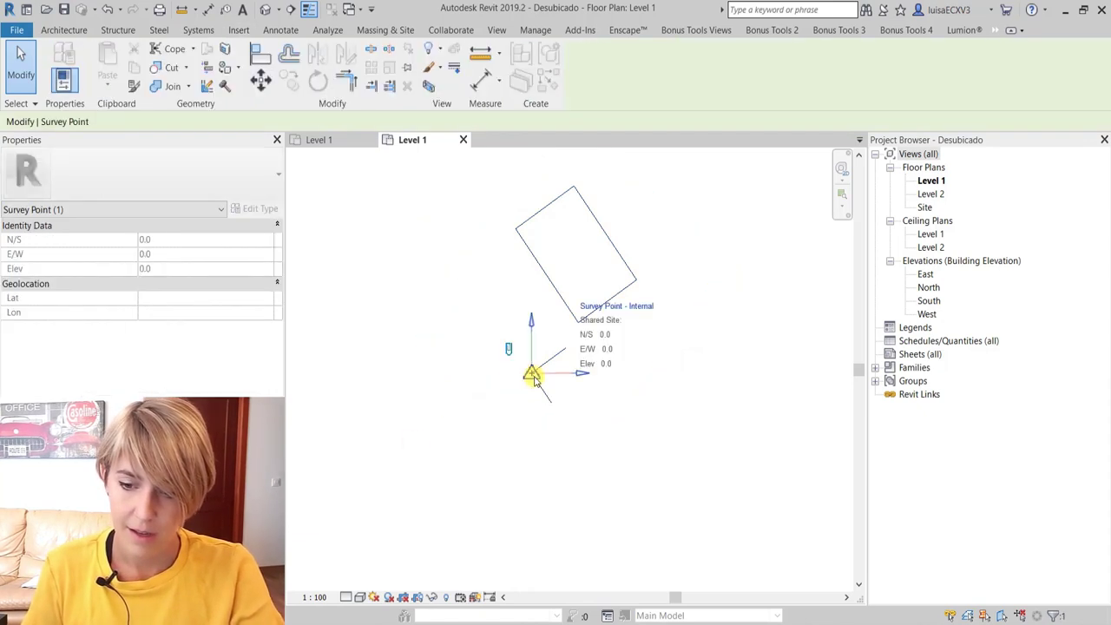
pyautogui.scroll(-1, 392, 304)
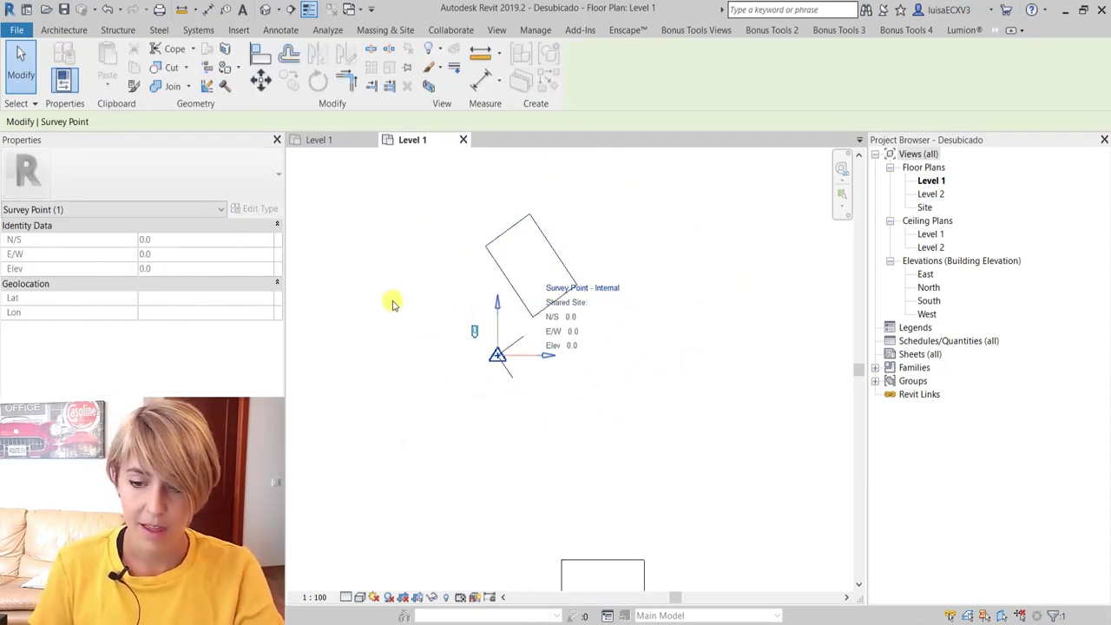
pyautogui.scroll(-1, 393, 304)
pyautogui.scroll(-1, 393, 304)
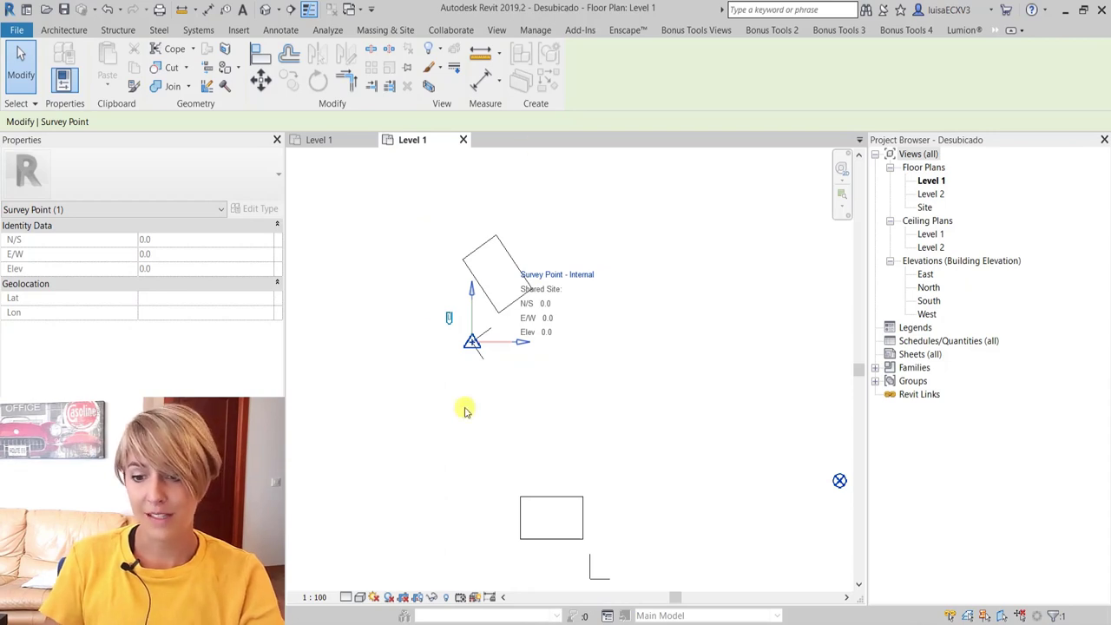
pyautogui.scroll(-1, 362, 356)
pyautogui.click(402, 366)
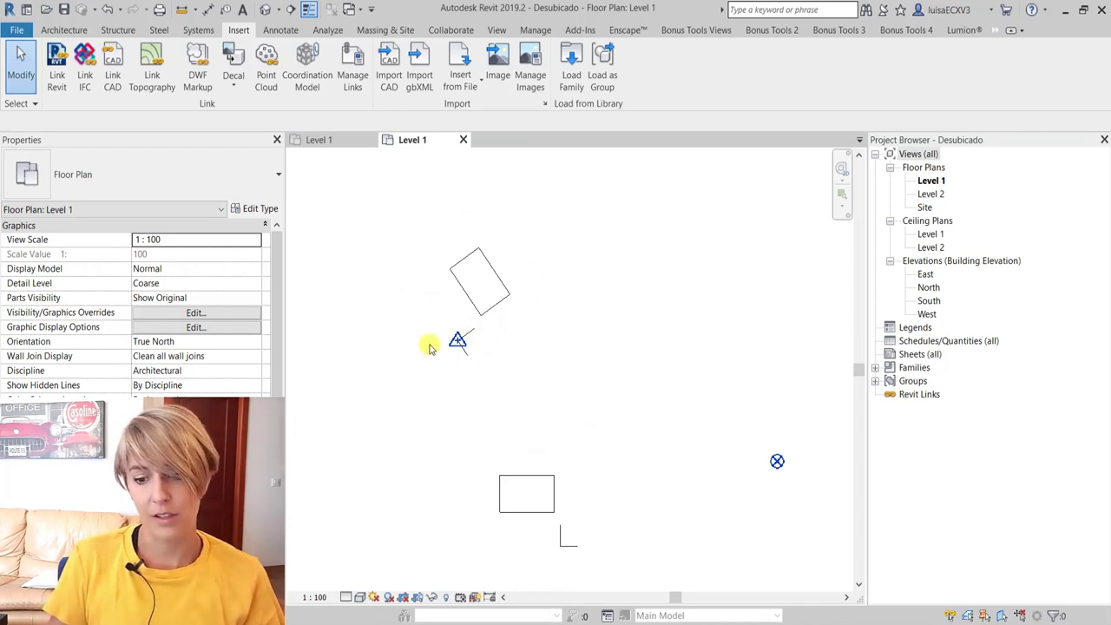
pyautogui.scroll(-1, 418, 404)
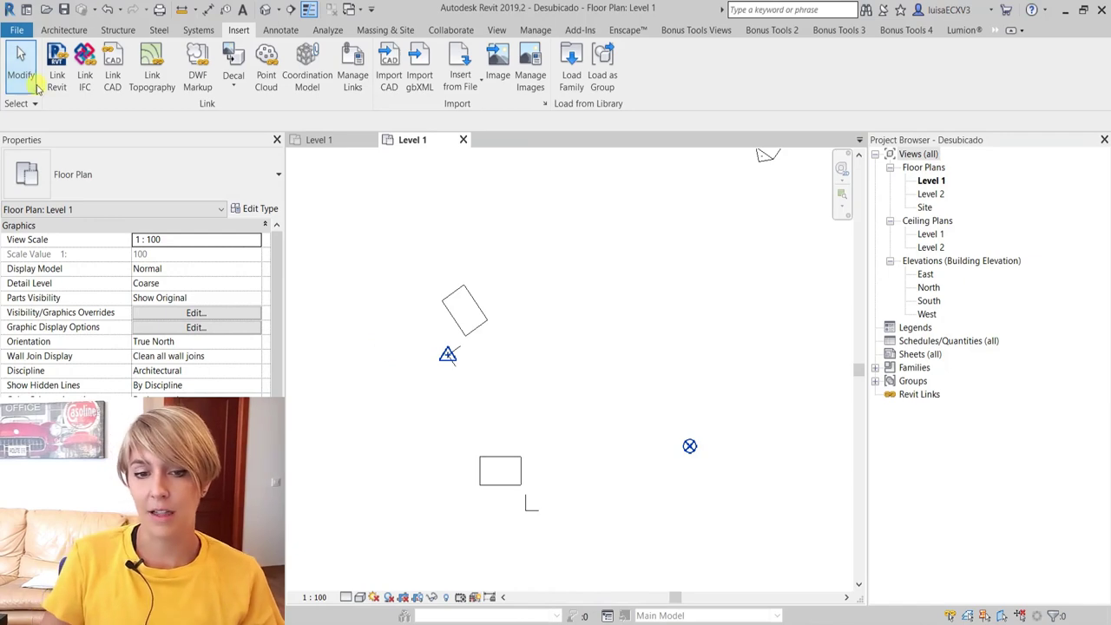
# Step: Link a third cr15CAD.dwg instance with 'Auto - Center to Center' positioning
pyautogui.click(112, 74)
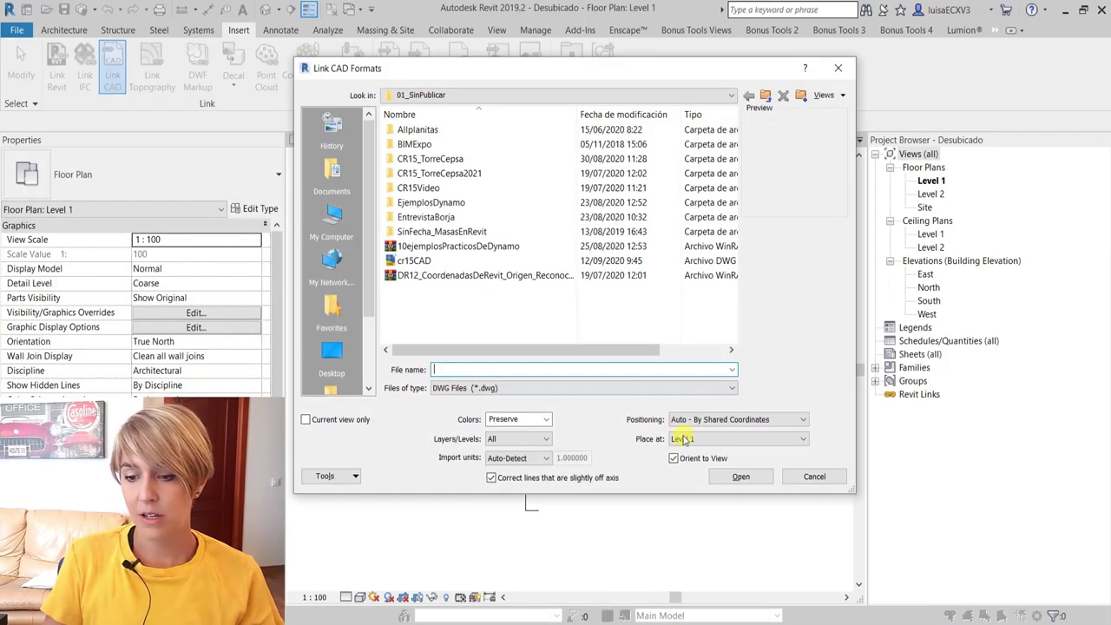
pyautogui.click(414, 261)
pyautogui.click(737, 420)
pyautogui.click(720, 432)
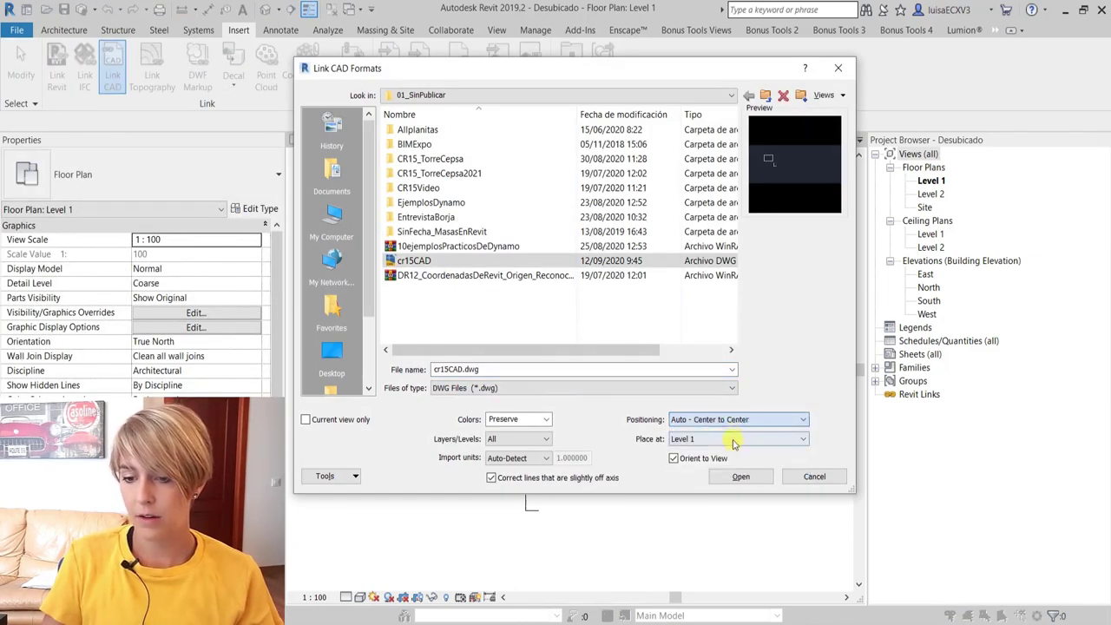
pyautogui.click(741, 476)
pyautogui.click(588, 349)
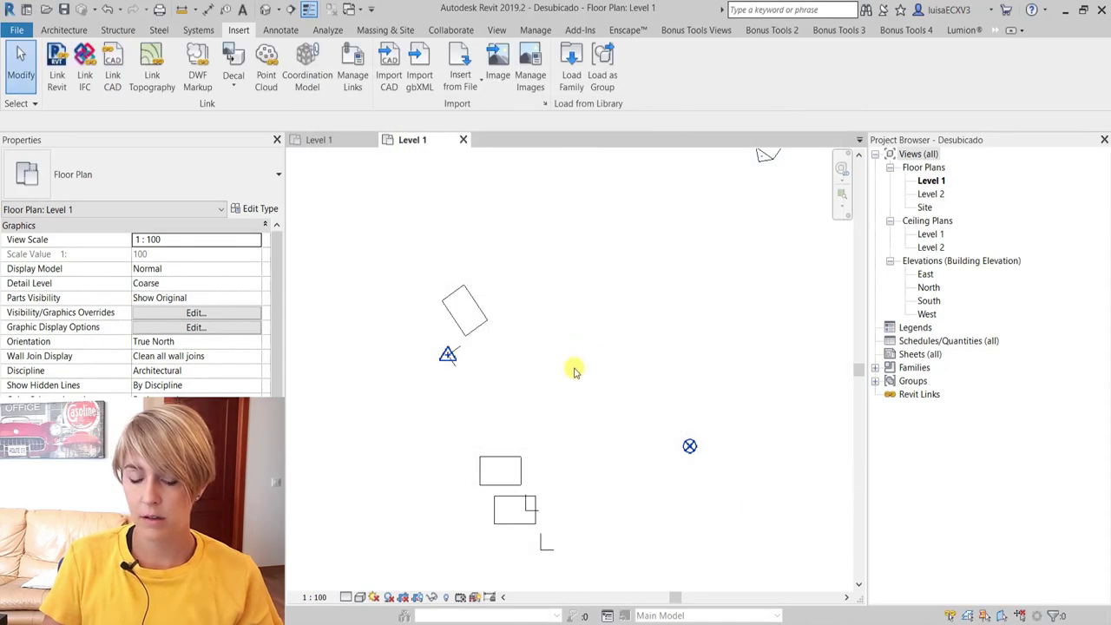
pyautogui.scroll(-2, 547, 399)
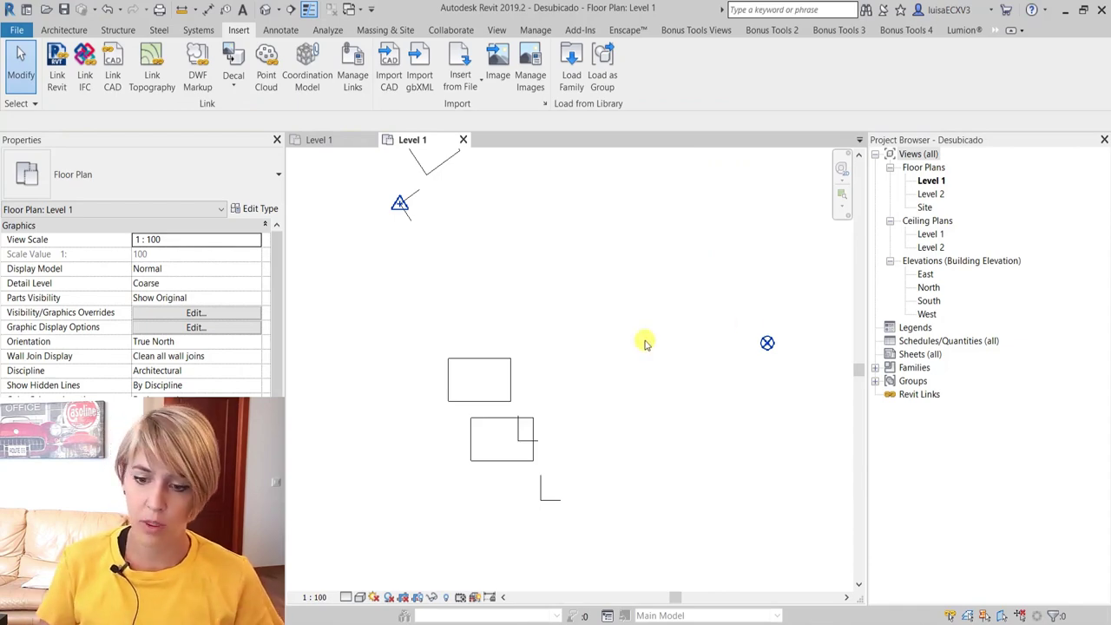
# Step: Review the Link CAD positioning modes without linking, then launch Dynamo 1.3.4
pyautogui.click(112, 67)
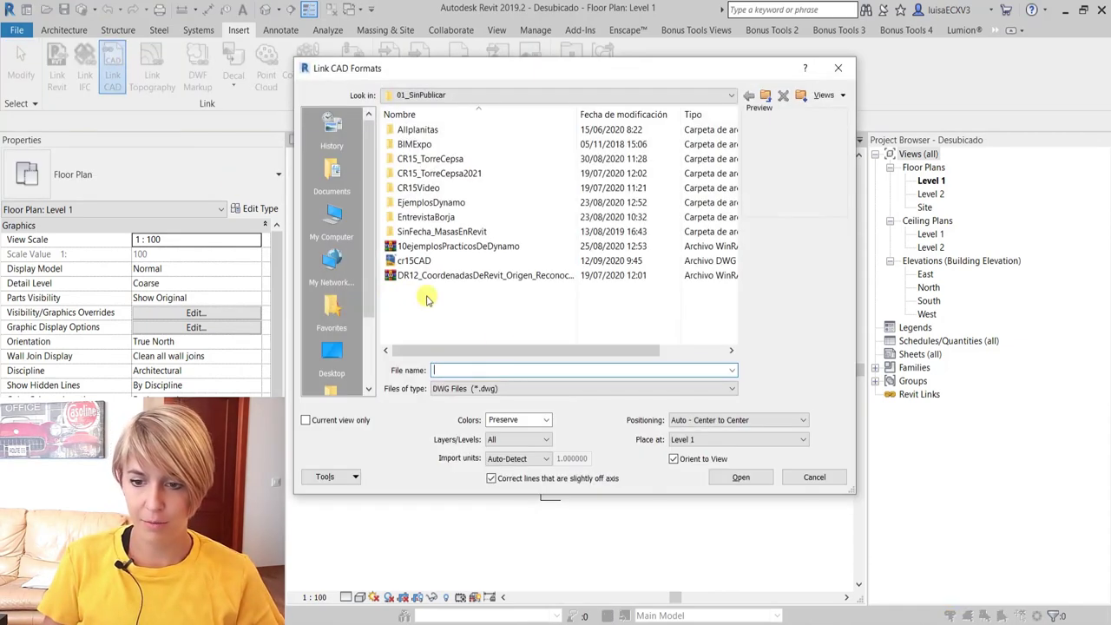
pyautogui.click(704, 422)
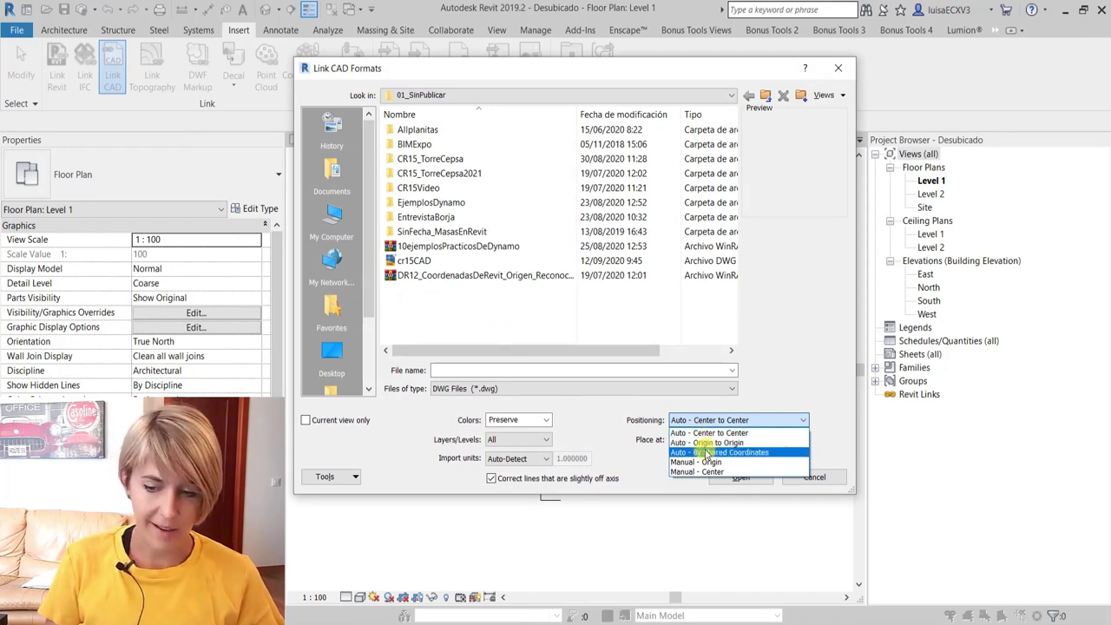
pyautogui.click(705, 542)
pyautogui.click(839, 67)
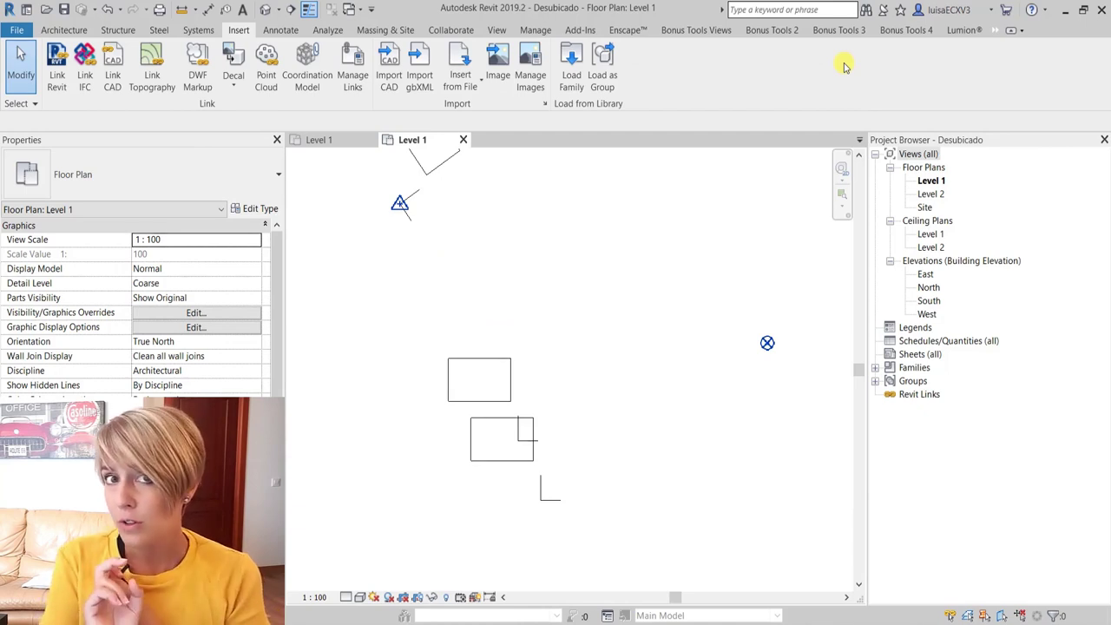
pyautogui.scroll(-3, 559, 417)
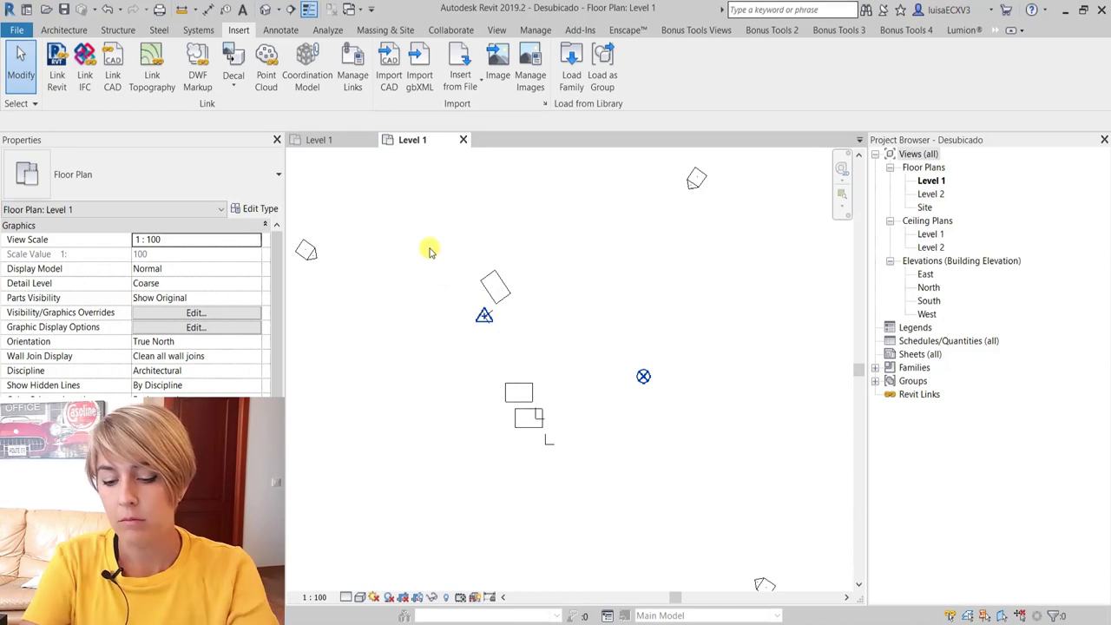
pyautogui.click(495, 294)
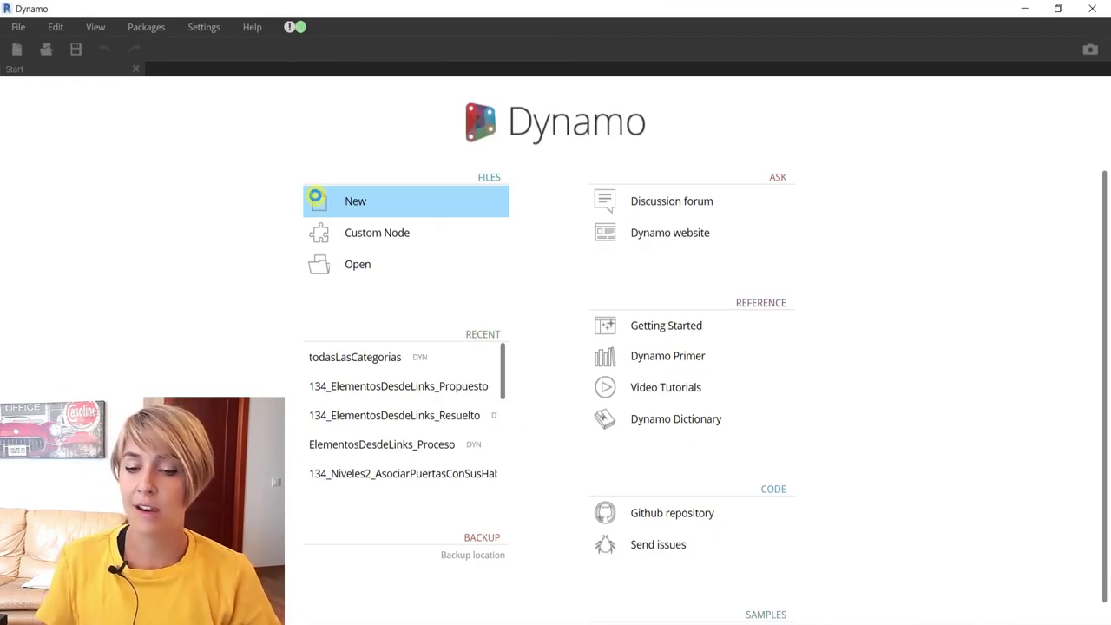
# Step: Start a new Dynamo workspace with a Line.ByStartPointEndPoint node
pyautogui.click(315, 197)
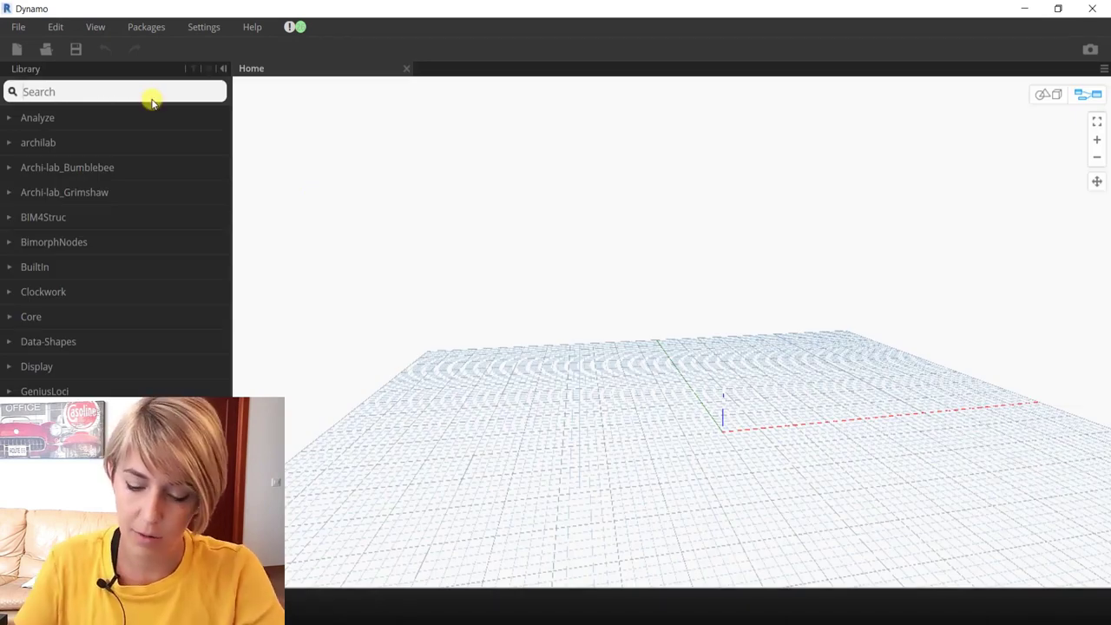
pyautogui.write('line')
pyautogui.click(173, 121)
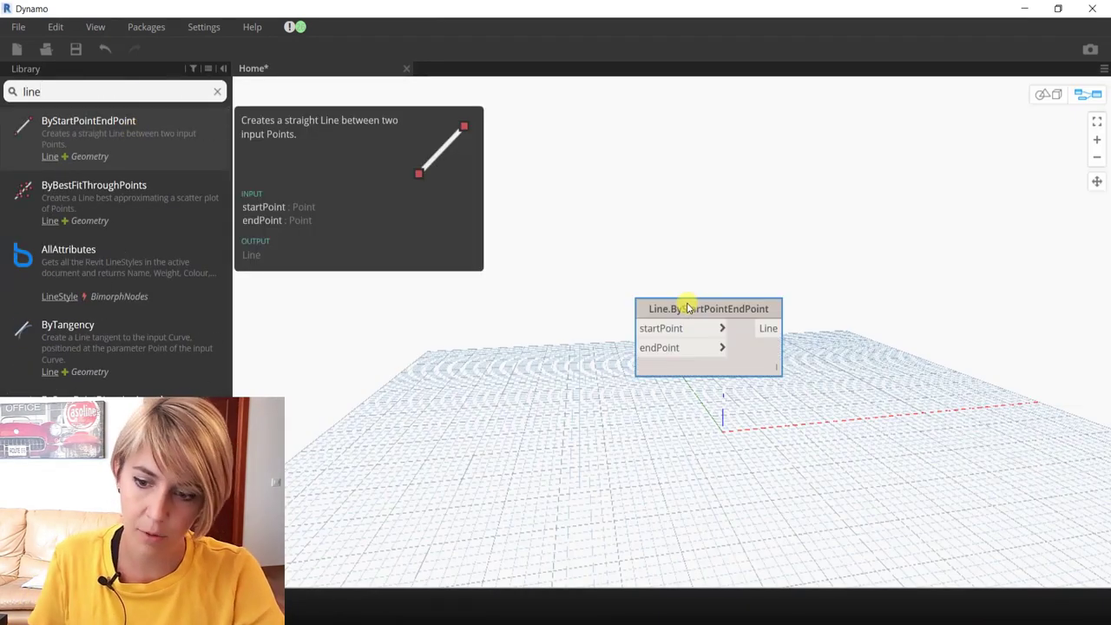
pyautogui.doubleClick(527, 318)
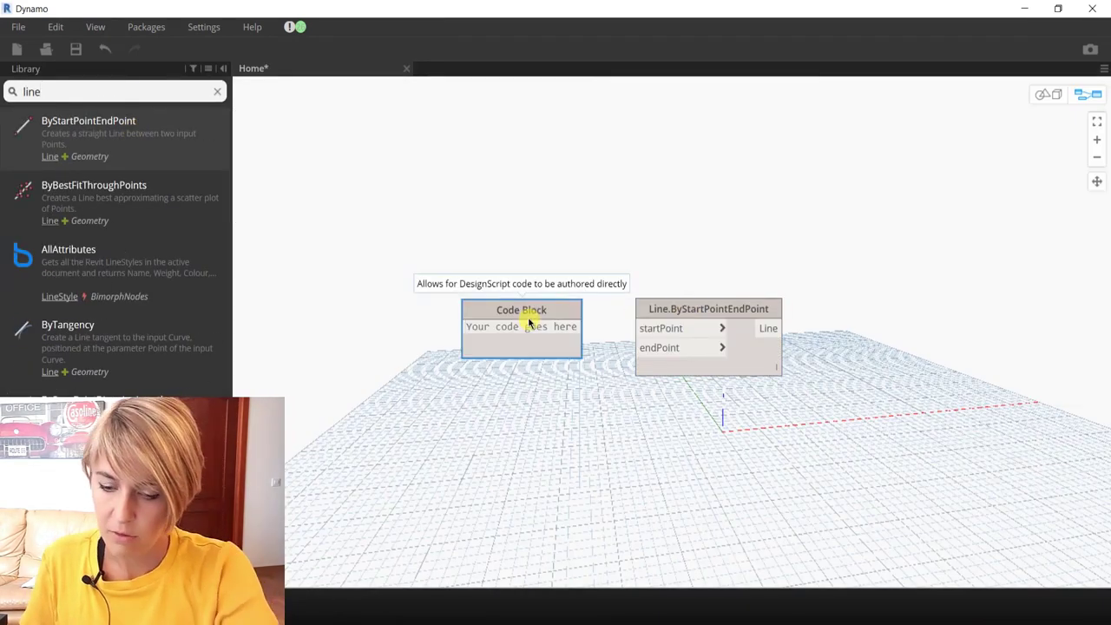
pyautogui.moveTo(513, 310); pyautogui.dragTo(426, 243)
pyautogui.press('Delete')
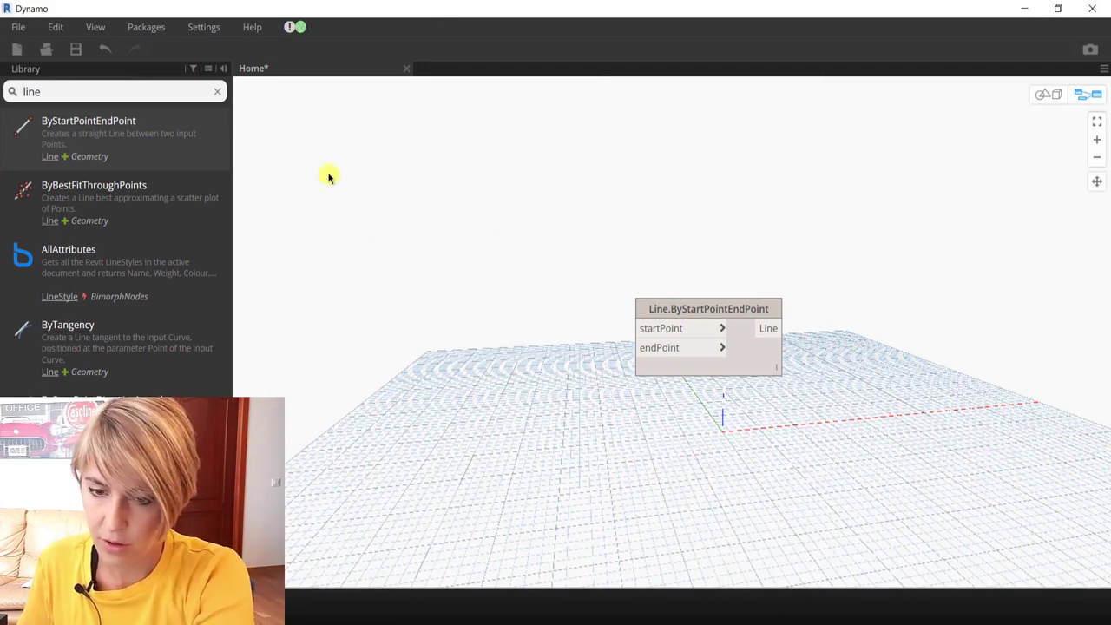
# Step: Add two Point.ByCoordinates nodes wired to the line's startPoint and endPoint
pyautogui.moveTo(44, 91); pyautogui.dragTo(3, 87)
pyautogui.write('point')
pyautogui.click(159, 121)
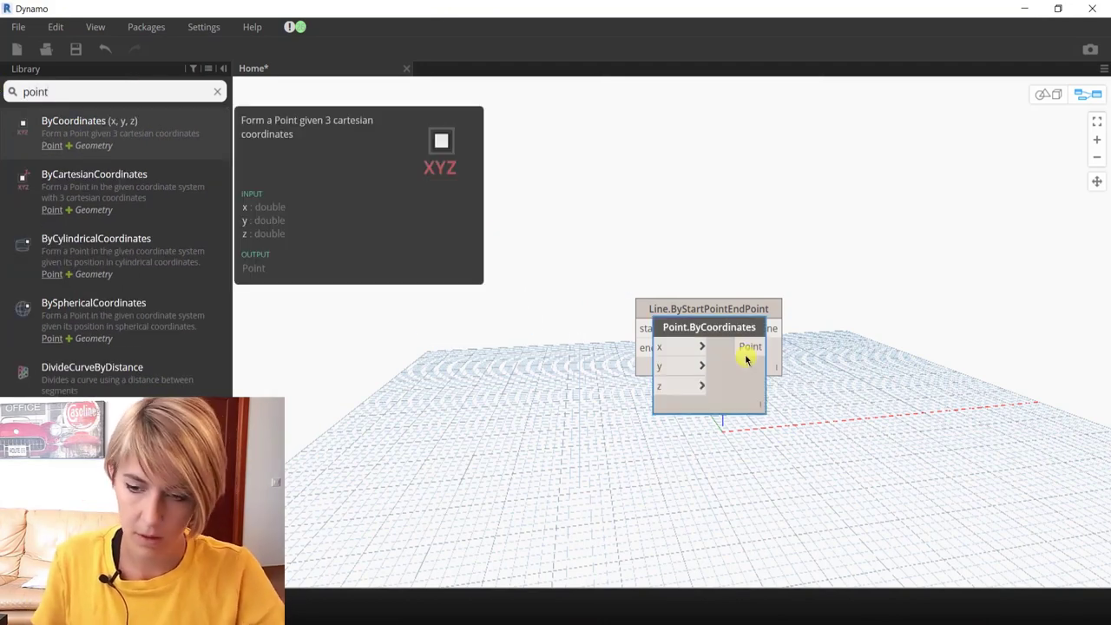
pyautogui.moveTo(743, 355); pyautogui.dragTo(562, 254)
pyautogui.click(650, 335)
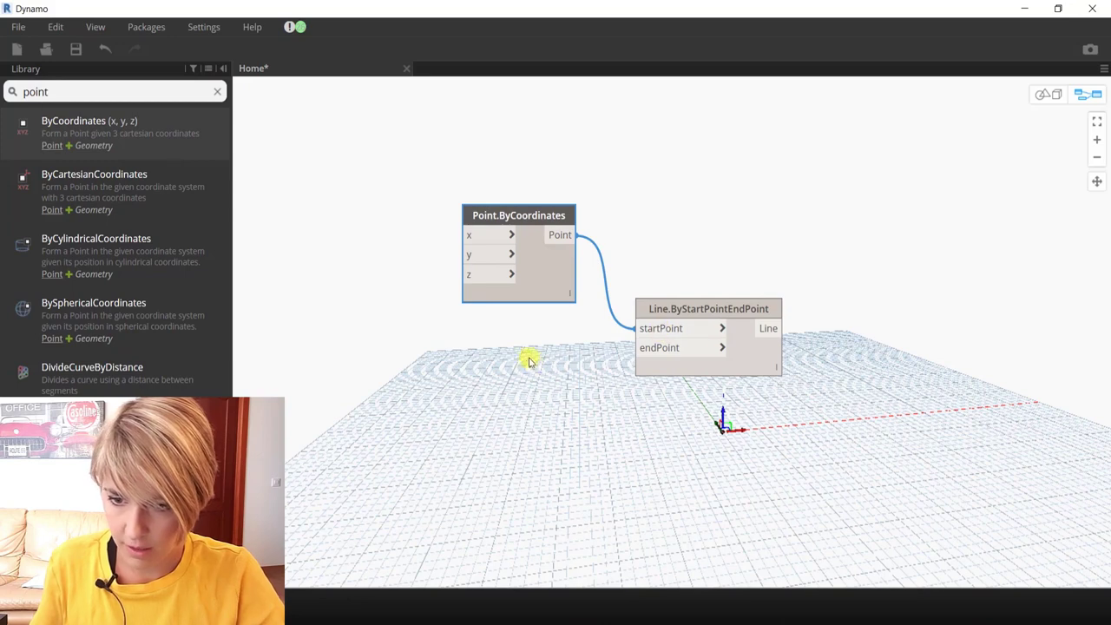
pyautogui.hotkey('ctrl', 'c')
pyautogui.hotkey('ctrl', 'v')
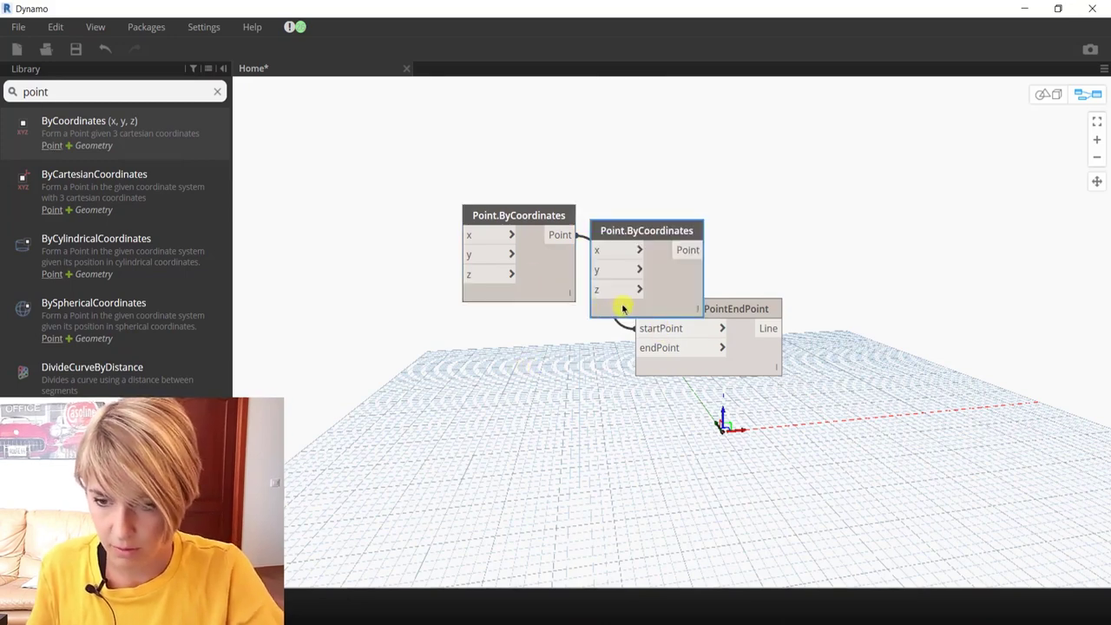
pyautogui.moveTo(622, 307); pyautogui.dragTo(403, 473)
pyautogui.click(465, 417)
pyautogui.click(637, 348)
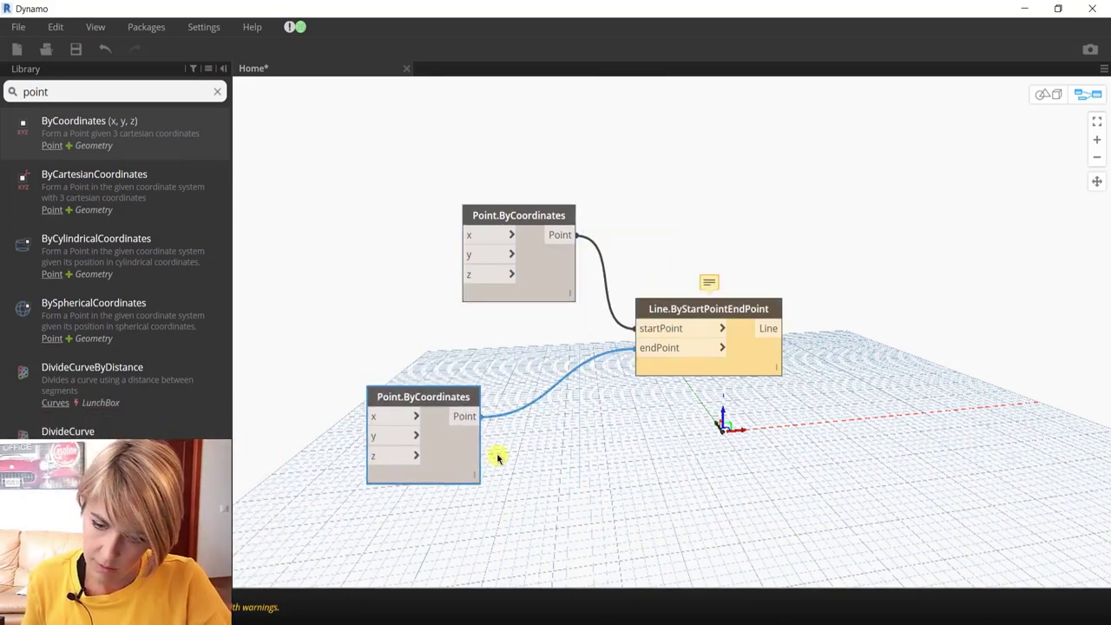
pyautogui.moveTo(423, 397); pyautogui.dragTo(515, 401)
# Step: Feed a Code Block value of 10 into the second point's y and check the line and units in Revit
pyautogui.doubleClick(313, 426)
pyautogui.write('0')
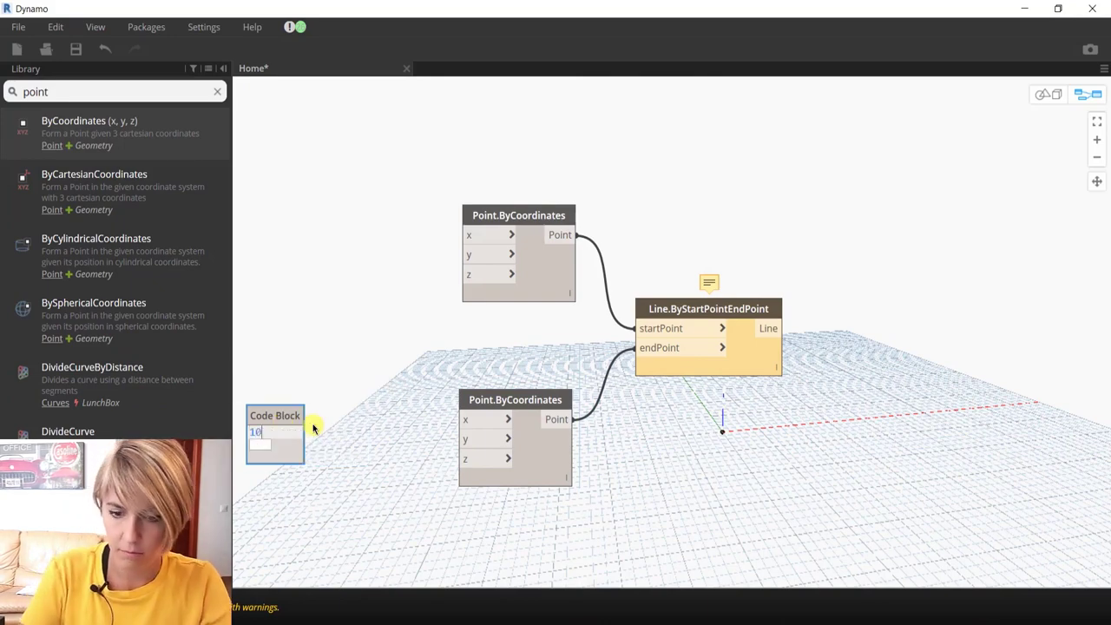
pyautogui.write(';')
pyautogui.click(314, 427)
pyautogui.click(488, 444)
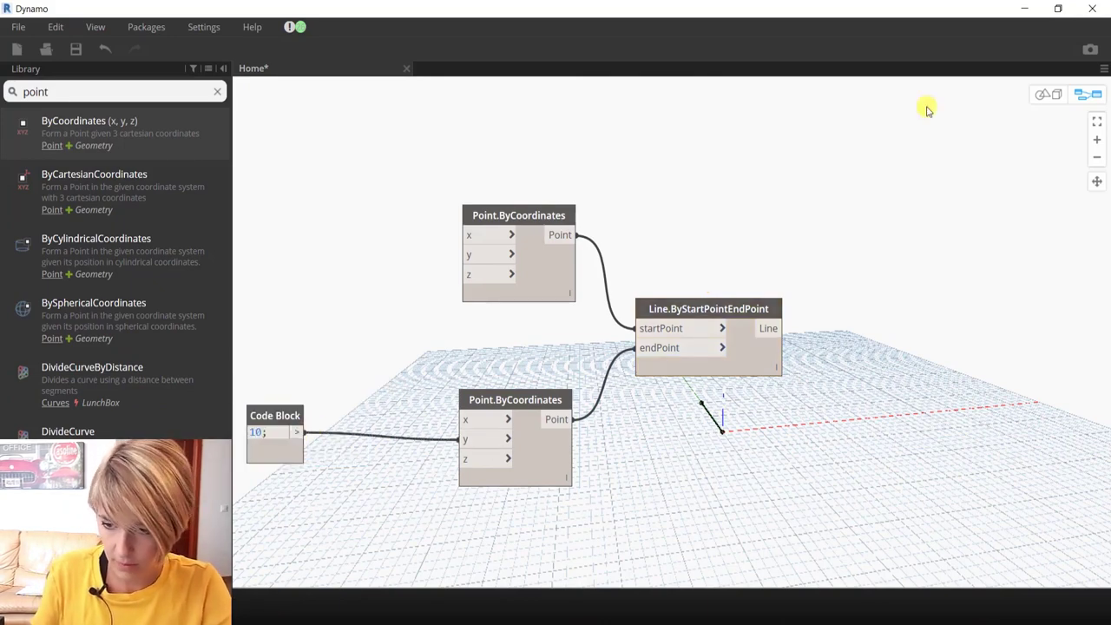
pyautogui.click(1021, 11)
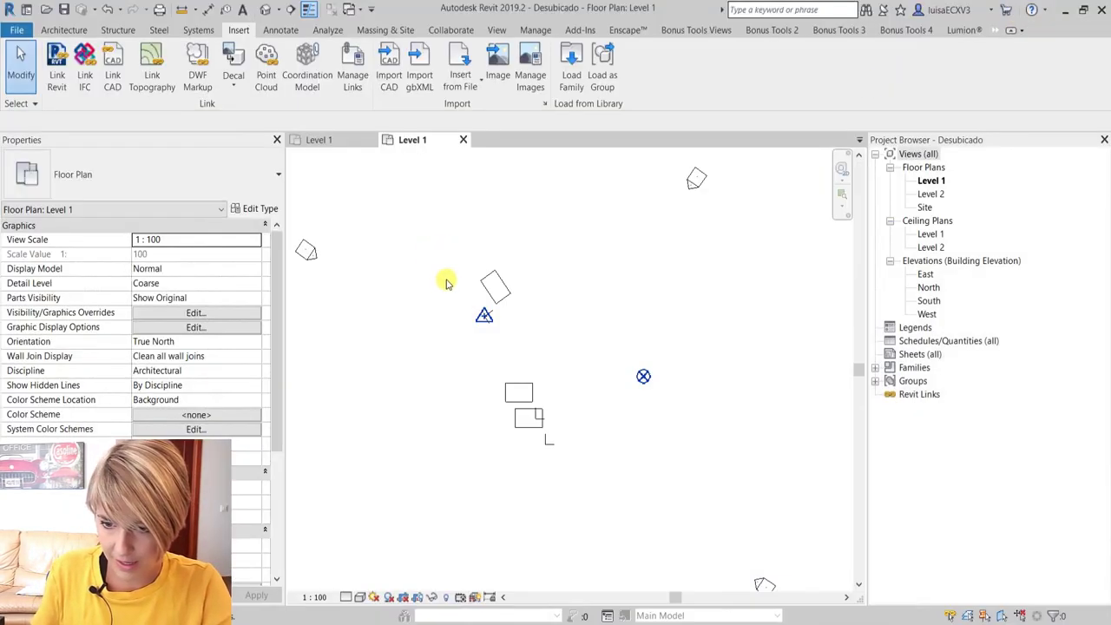
pyautogui.scroll(-1, 445, 283)
pyautogui.scroll(3, 516, 414)
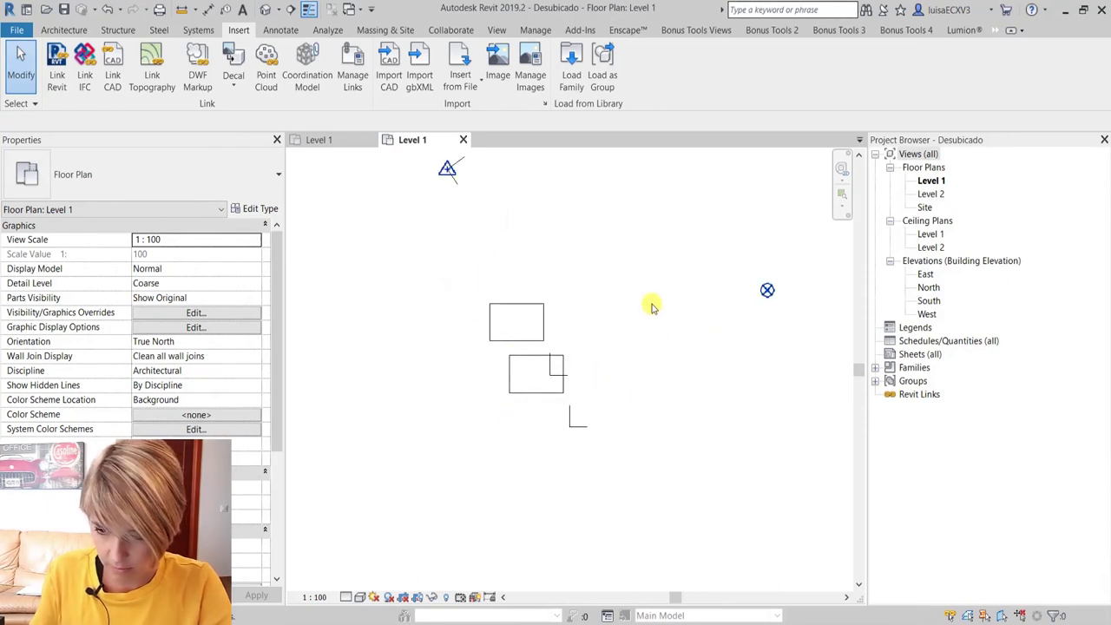
pyautogui.press('u')
pyautogui.press('n')
pyautogui.press('Escape')
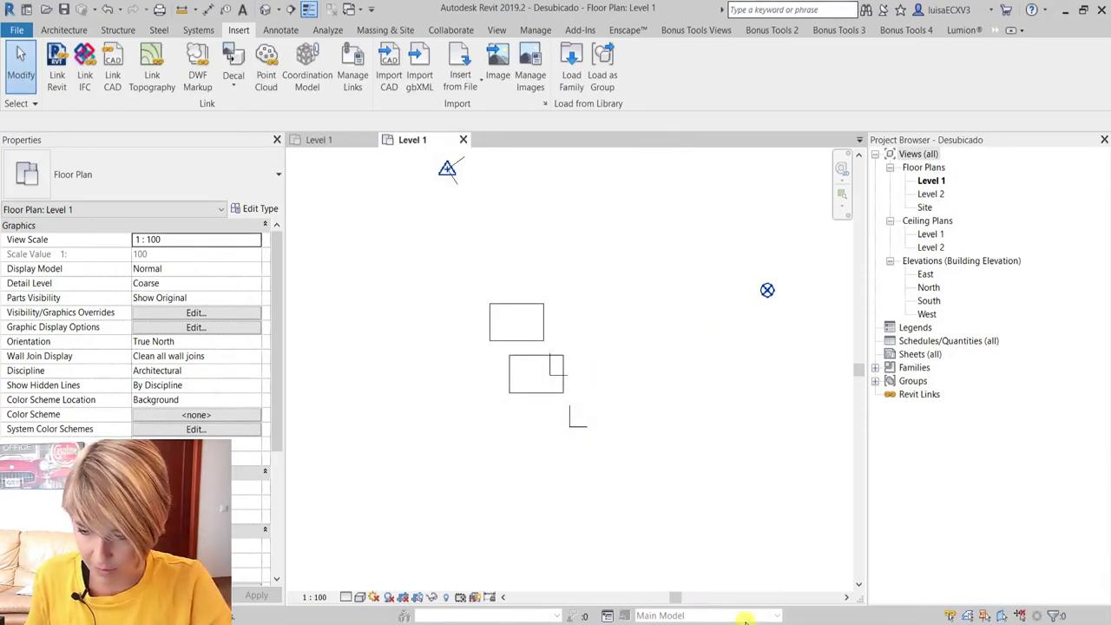
# Step: Change the Code Block value to 10000 and view the longer line in Revit
pyautogui.click(903, 564)
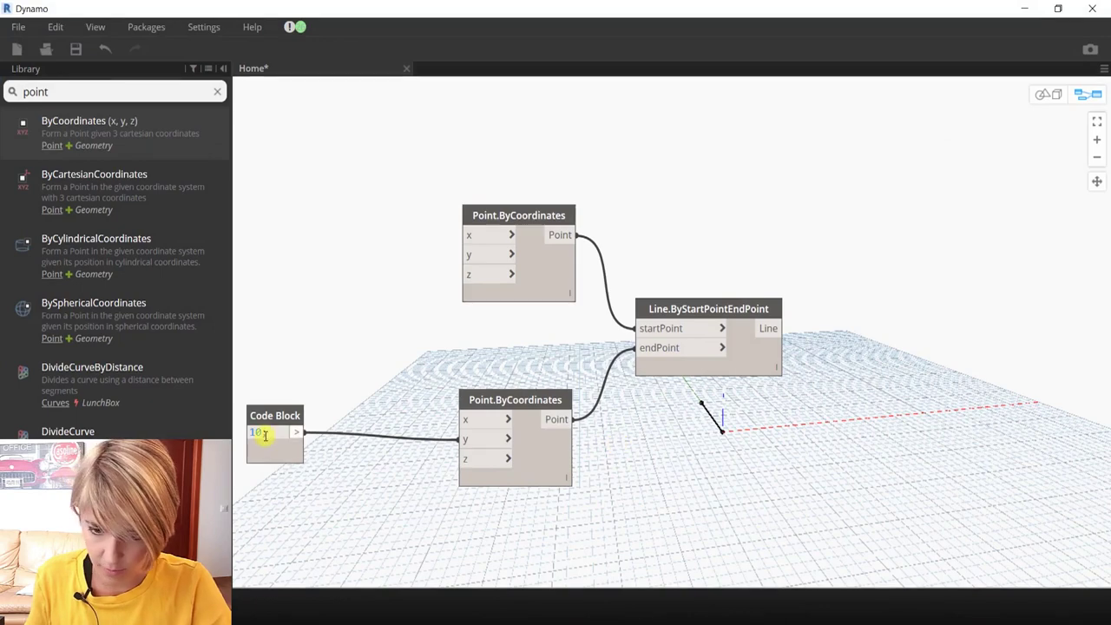
pyautogui.write('000')
pyautogui.click(323, 349)
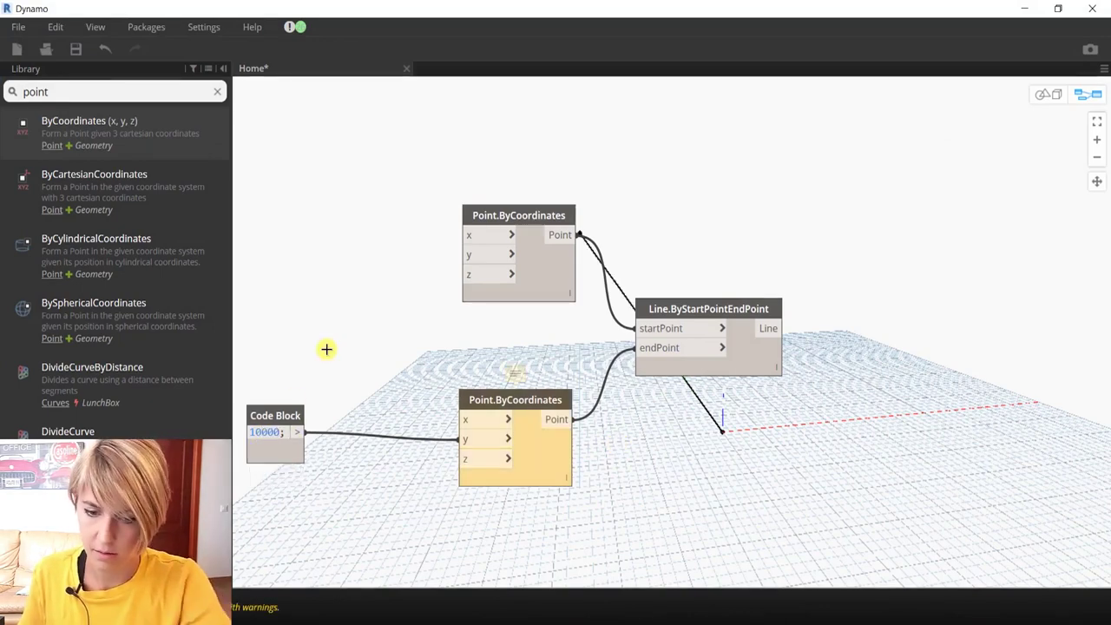
pyautogui.hotkey('alt', 'Tab')
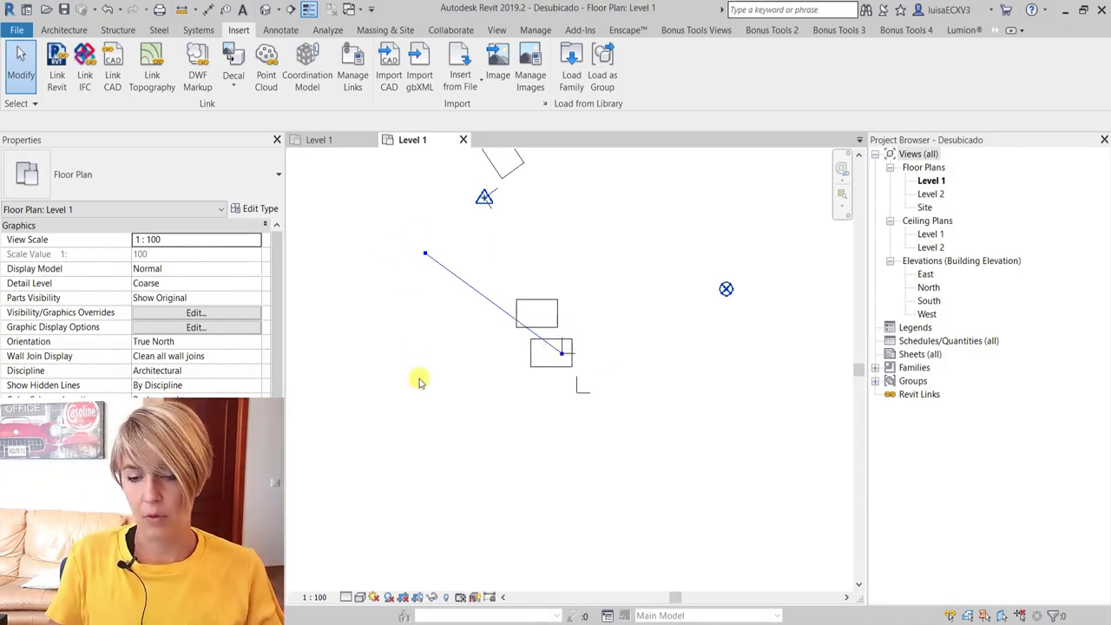
# Step: Scroll the centros 3D view showing the PB_Proyecto, P_Recon and POrigen markers
pyautogui.scroll(-1, 417, 380)
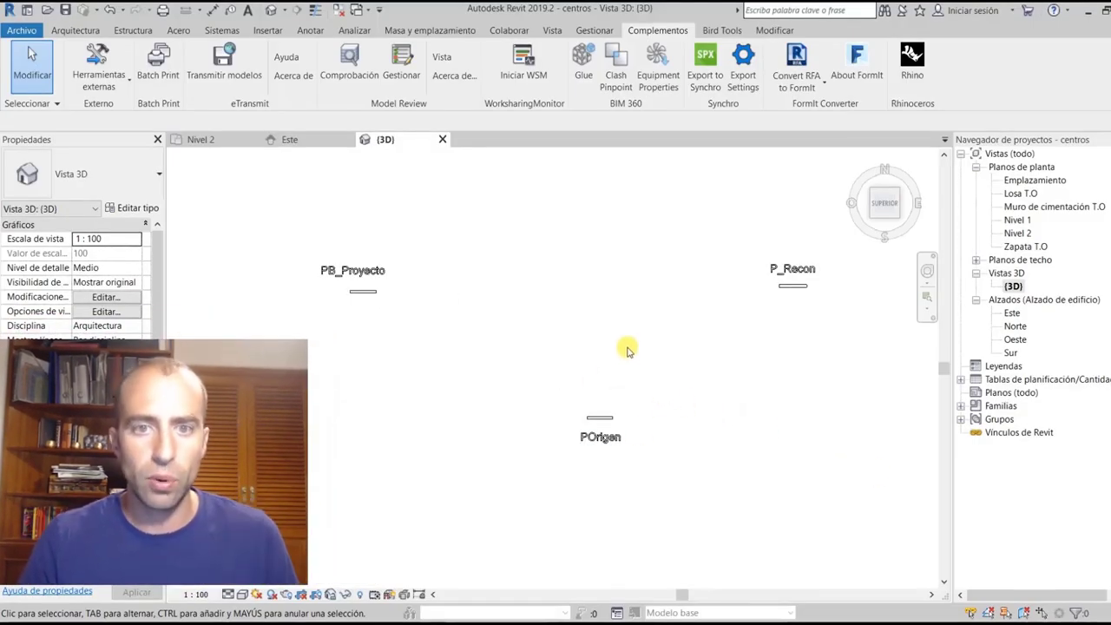
# Step: Open Visibility/Graphics with VV and expand the Entorno category
pyautogui.press('v')
pyautogui.press('g')
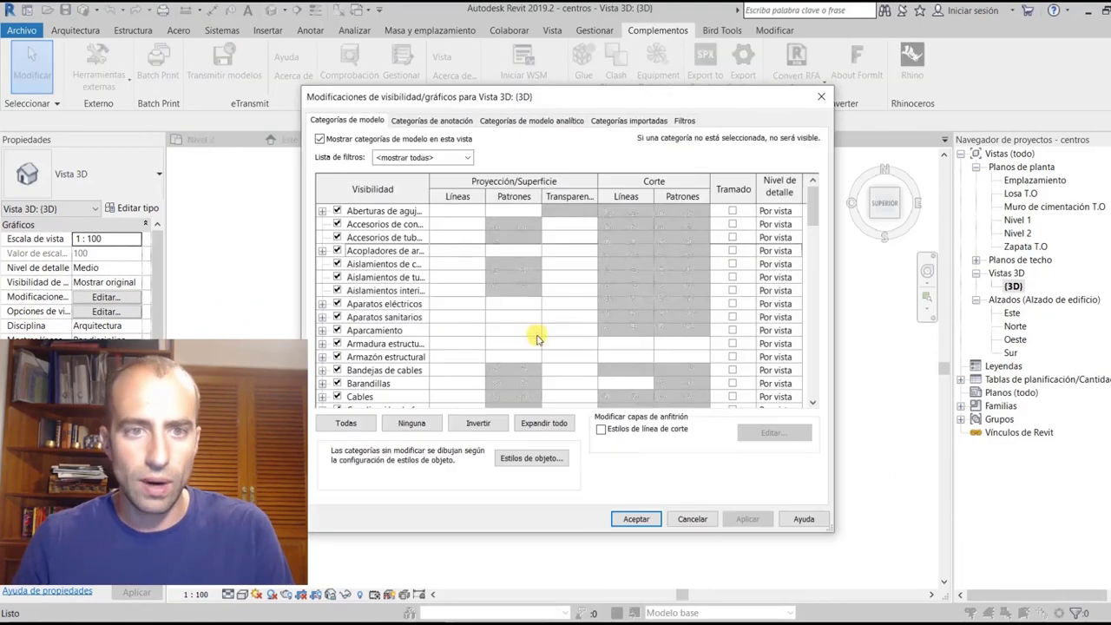
pyautogui.scroll(-6, 434, 277)
pyautogui.click(340, 383)
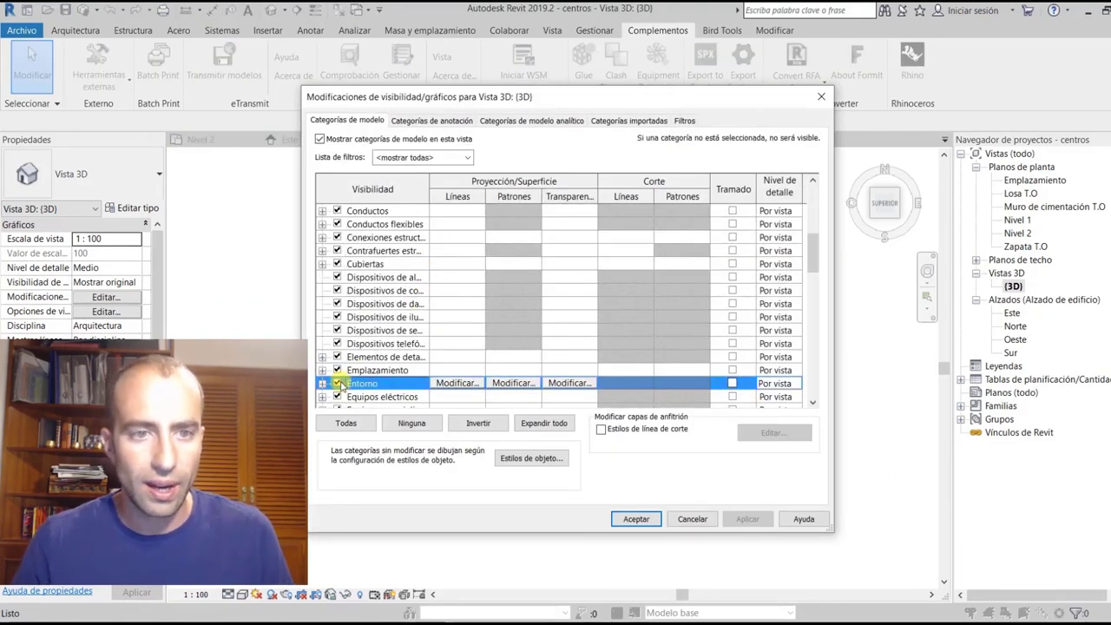
pyautogui.click(322, 383)
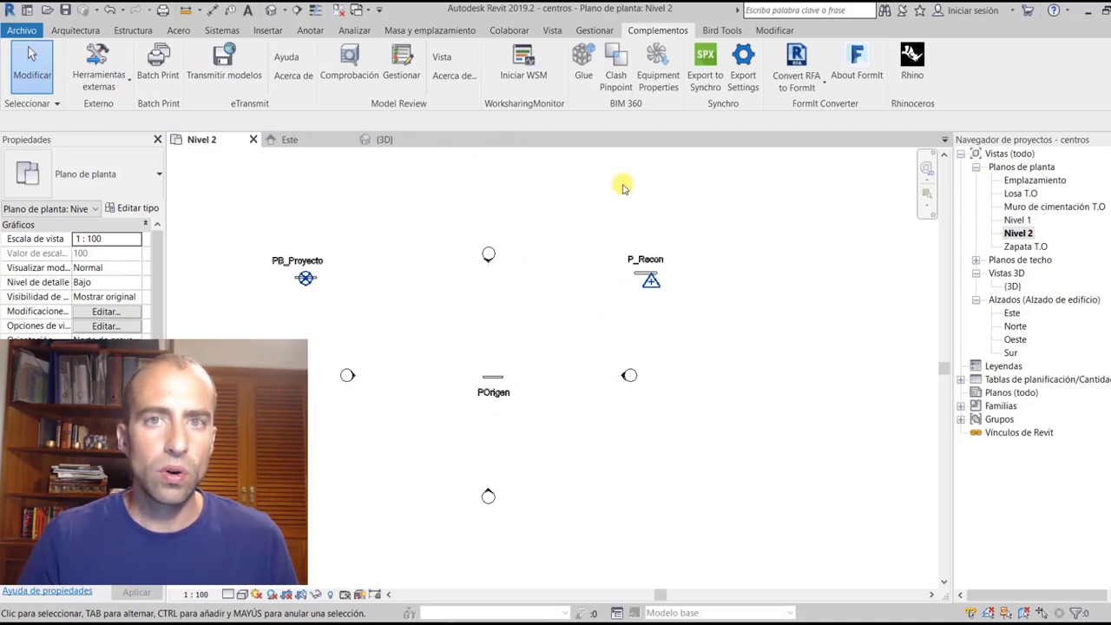
# Step: Try Export to Synchro, check the Archivo export options, then minimize Revit
pyautogui.click(714, 86)
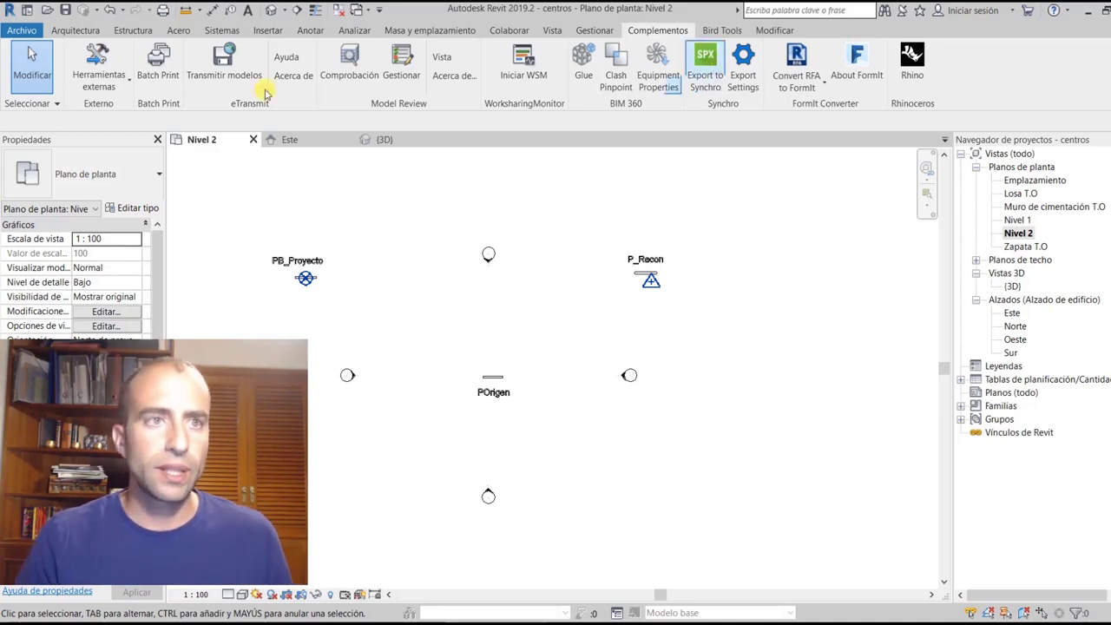
pyautogui.click(26, 33)
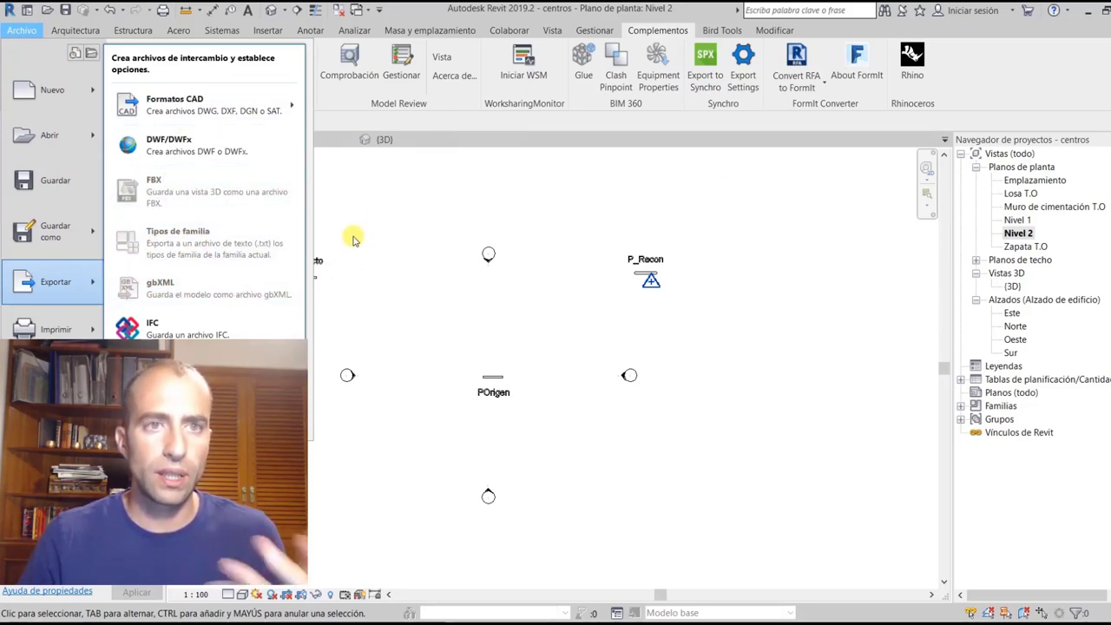
pyautogui.click(372, 230)
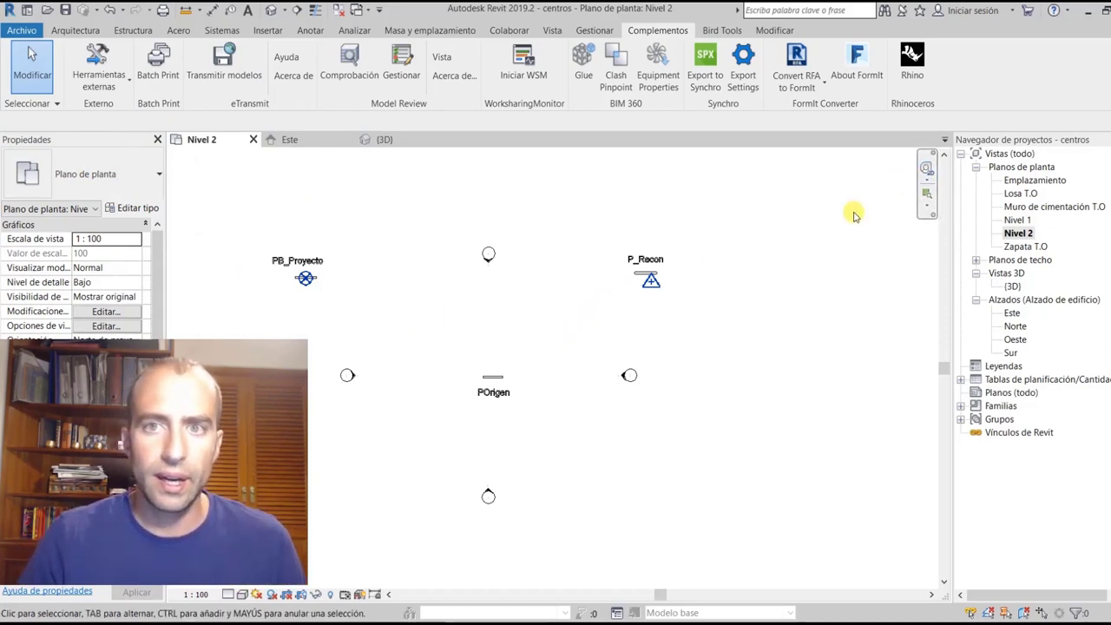
pyautogui.click(1092, 13)
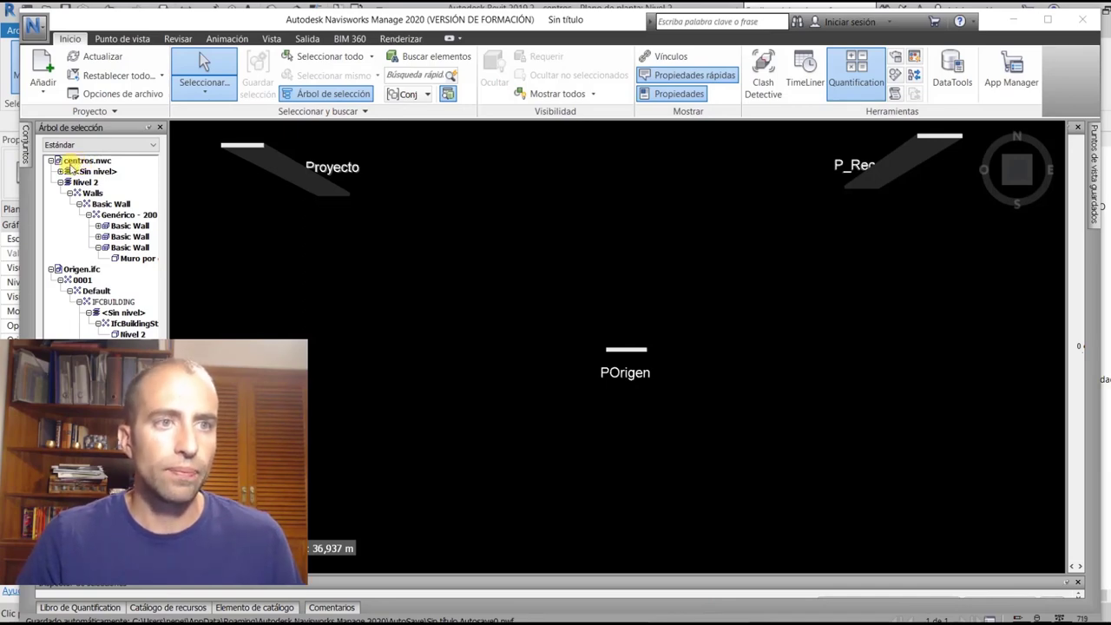
# Step: Highlight Origen.ifc in the Navisworks Selection Tree to locate it at POrigen, then deselect it
pyautogui.click(82, 269)
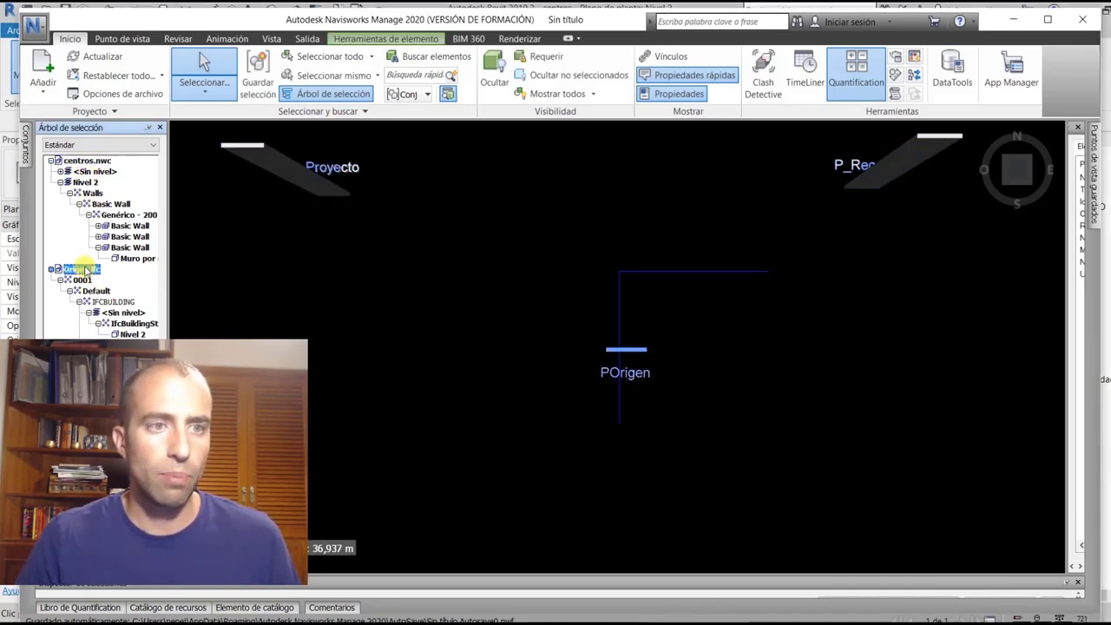
pyautogui.click(679, 329)
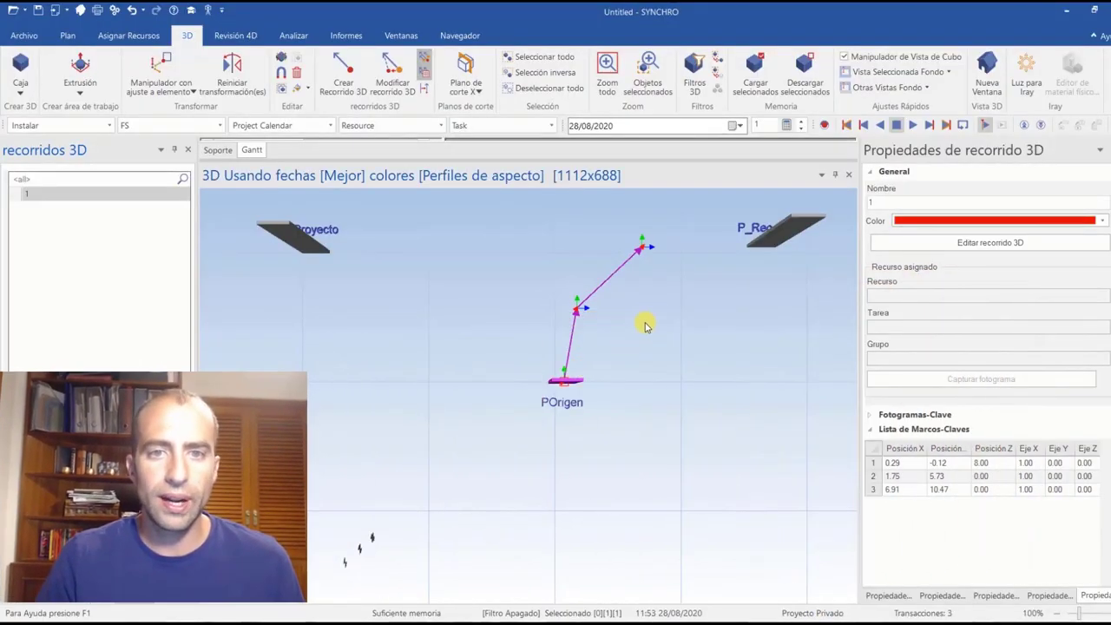
# Step: Select then deselect Origen.ifc in SYNCHRO Resources, and verify the first keyframe's Y of -0.12
pyautogui.click(87, 284)
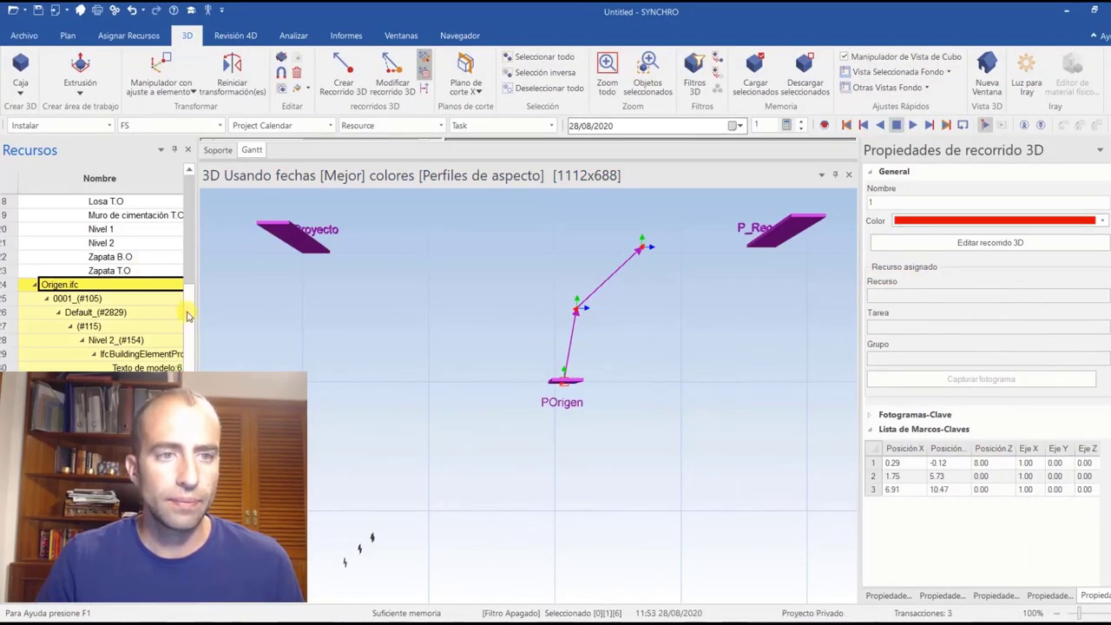
pyautogui.scroll(5, 187, 315)
pyautogui.scroll(5, 173, 321)
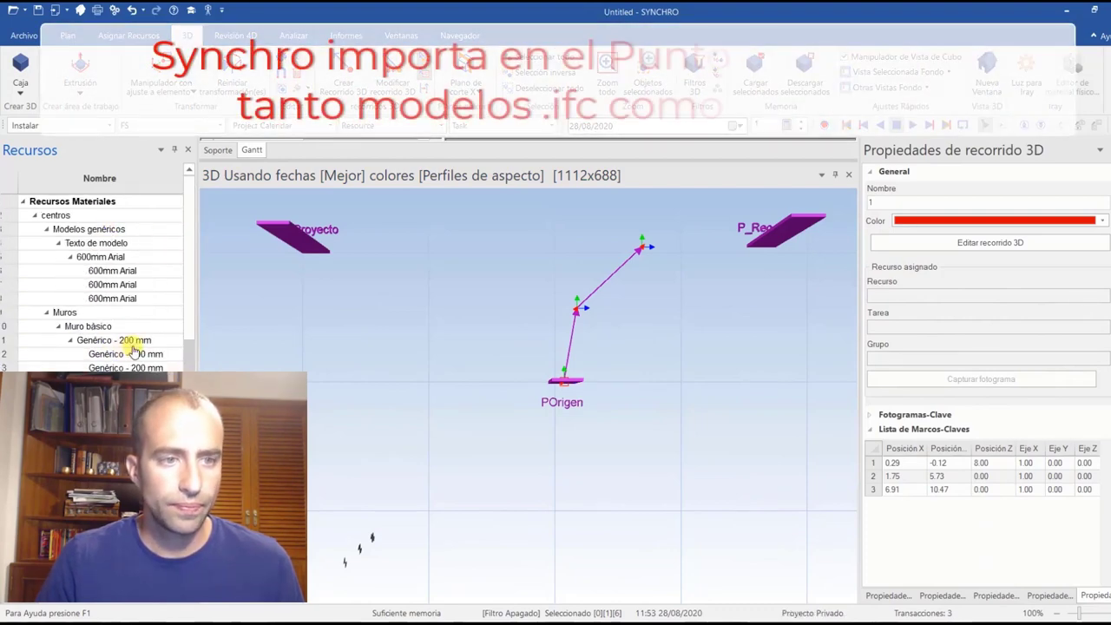
pyautogui.press('Escape')
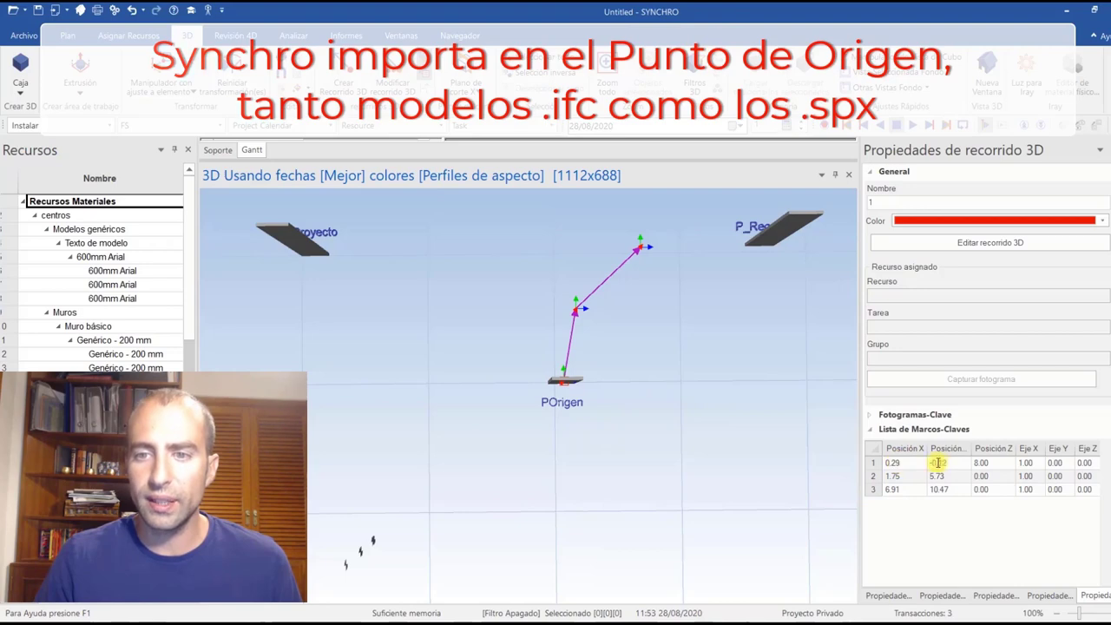
pyautogui.click(984, 462)
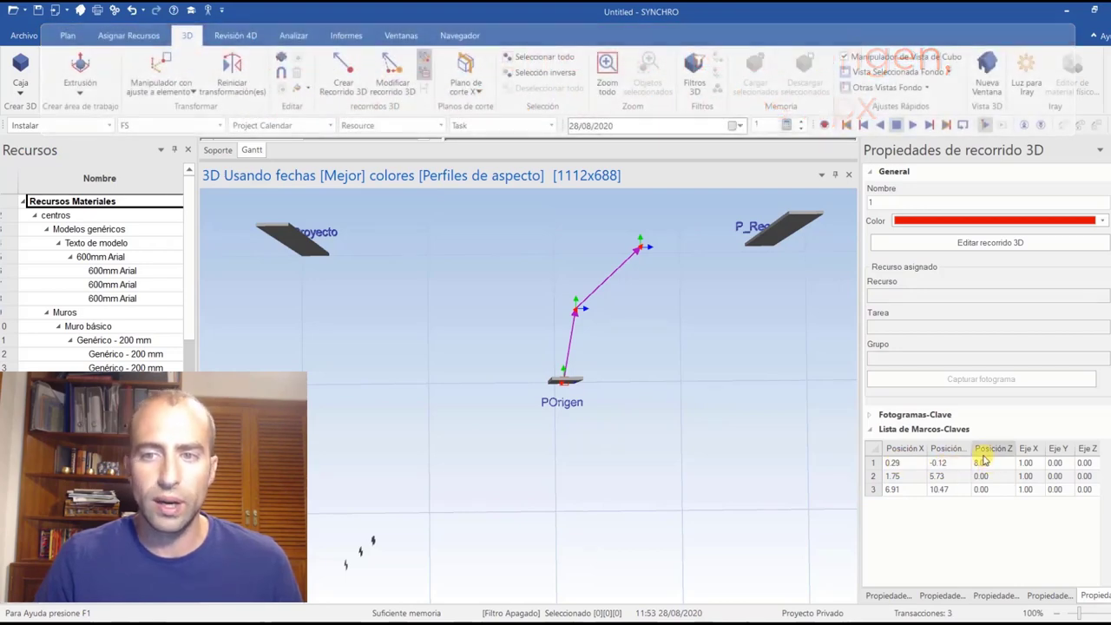